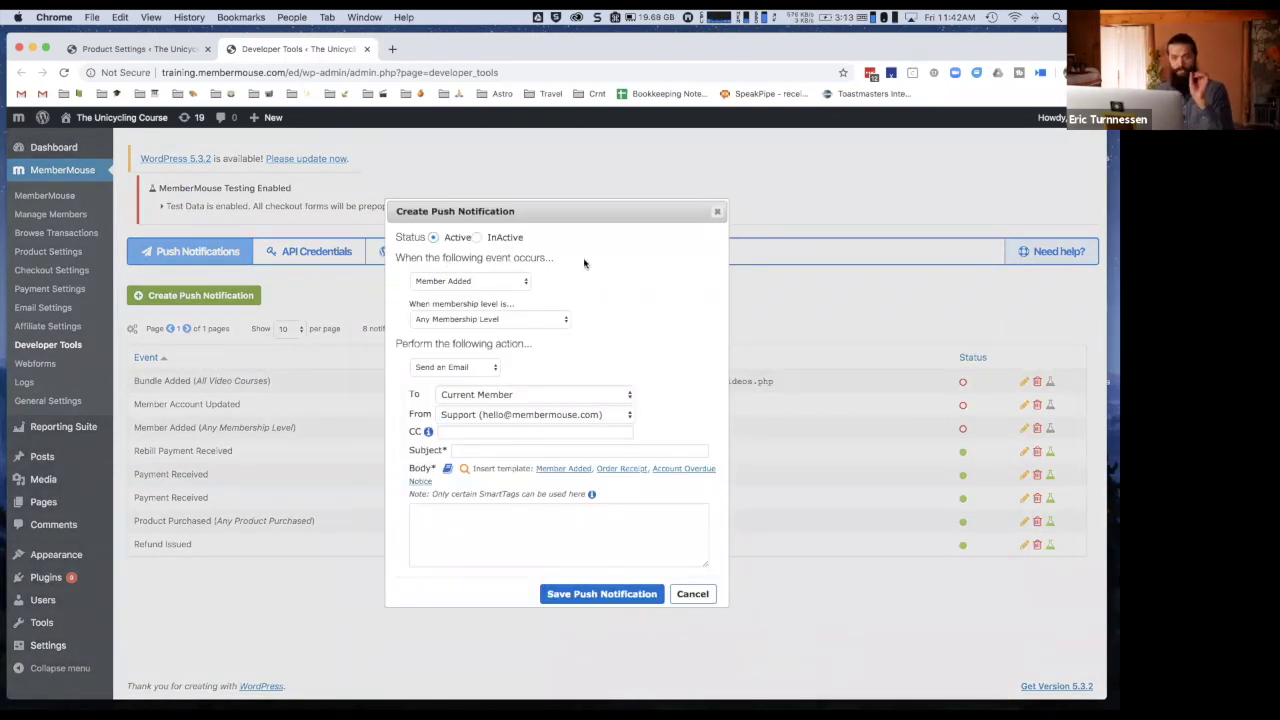
Set the notification event to Bundle Added and choose the Bonus Lessons bundle as its condition.
left_click_drag(396, 257, 542, 270)
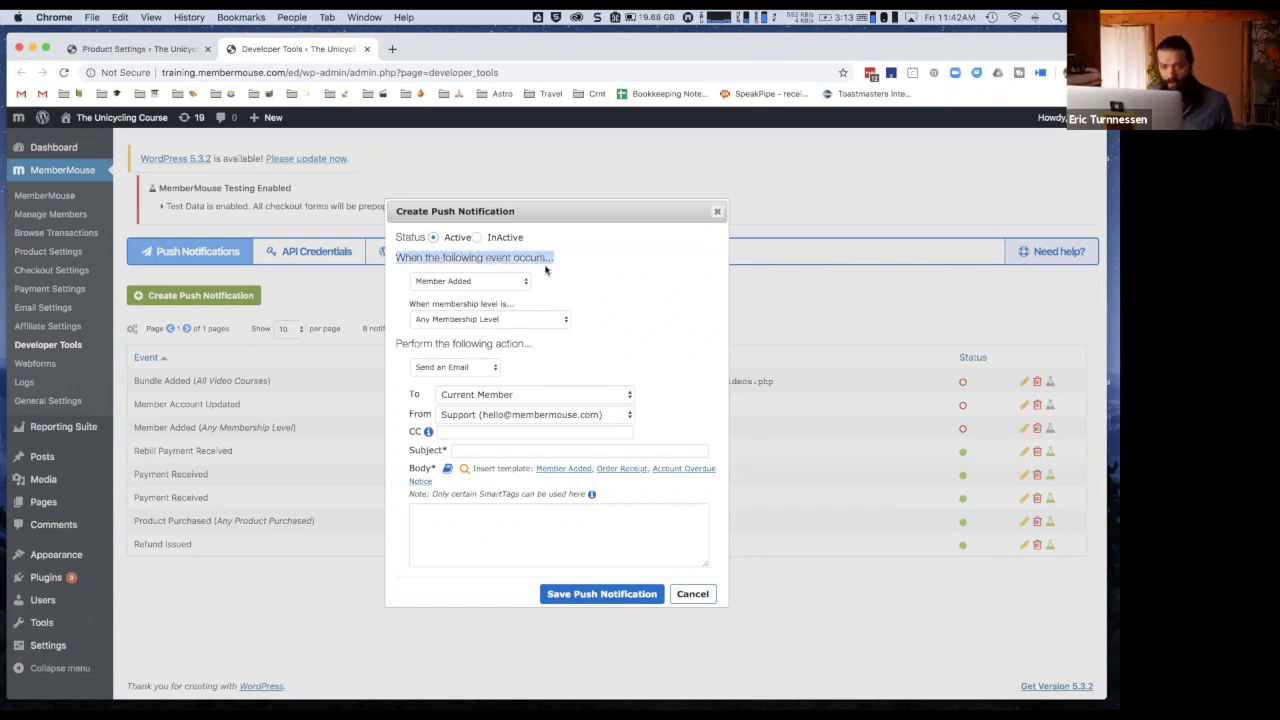
left_click(504, 284)
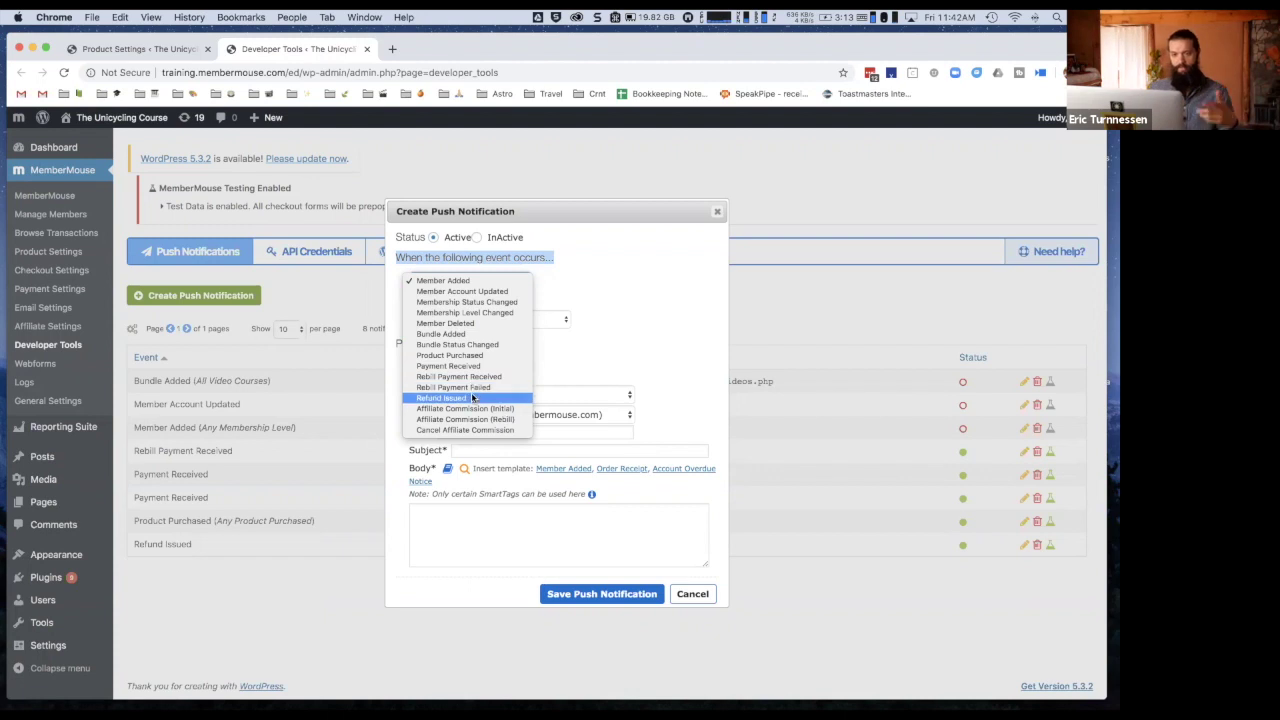
left_click(556, 359)
left_click(550, 287)
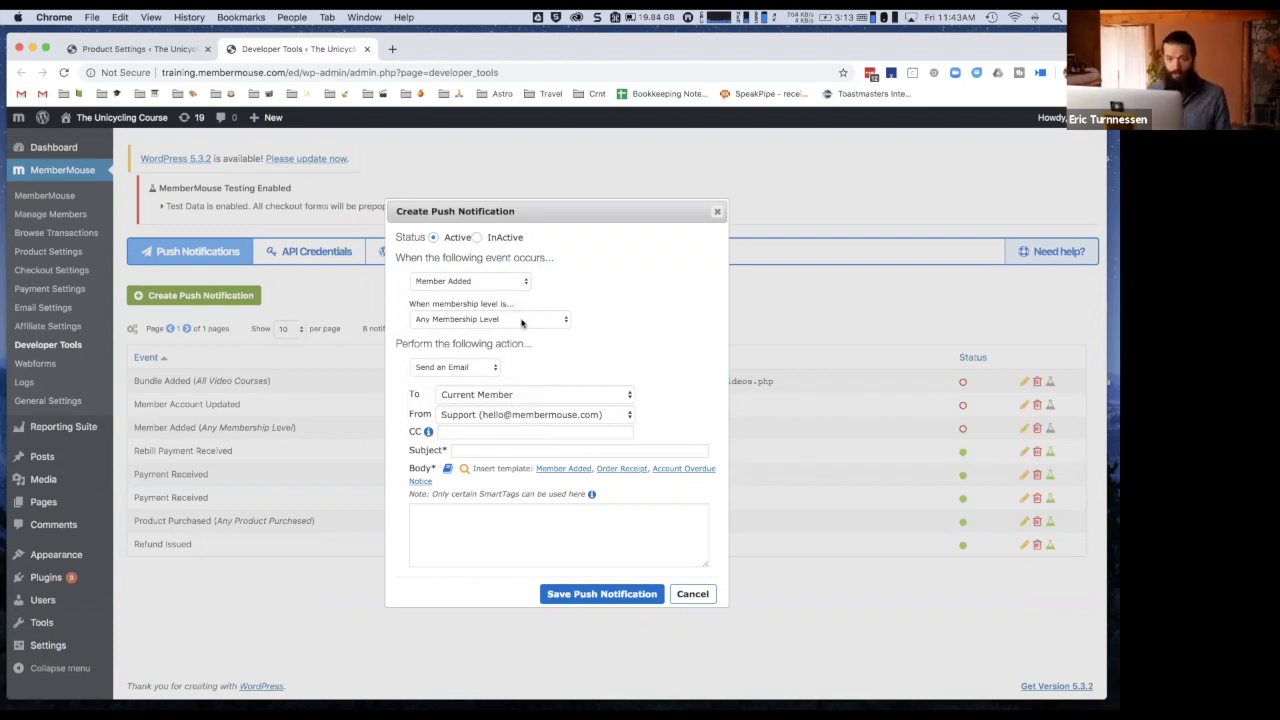
left_click(504, 283)
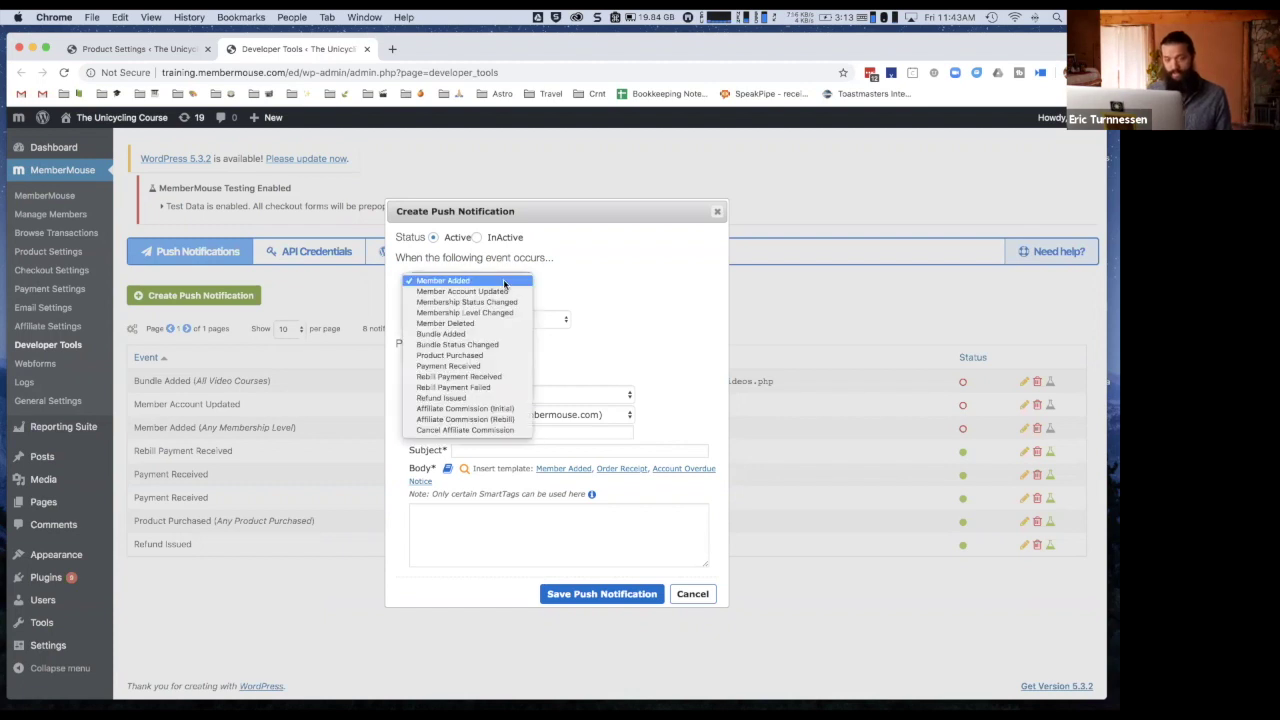
left_click(469, 335)
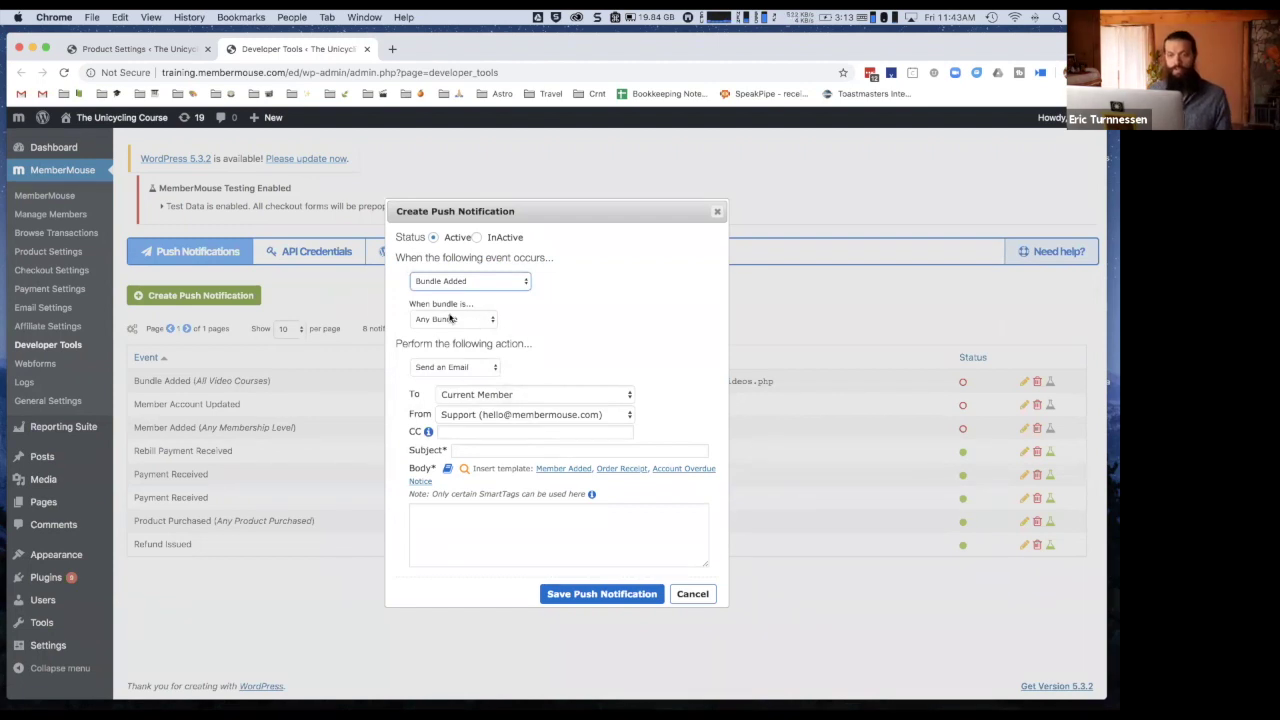
left_click(455, 320)
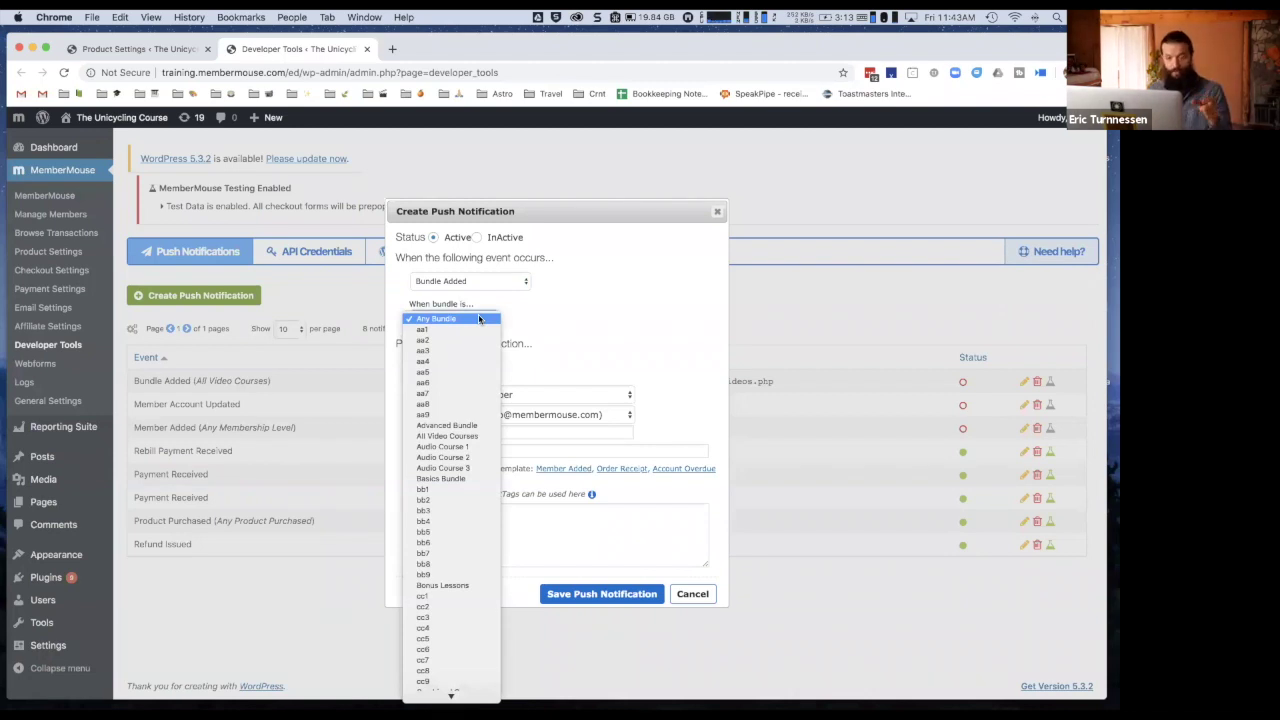
scroll(450, 405, "down", 3)
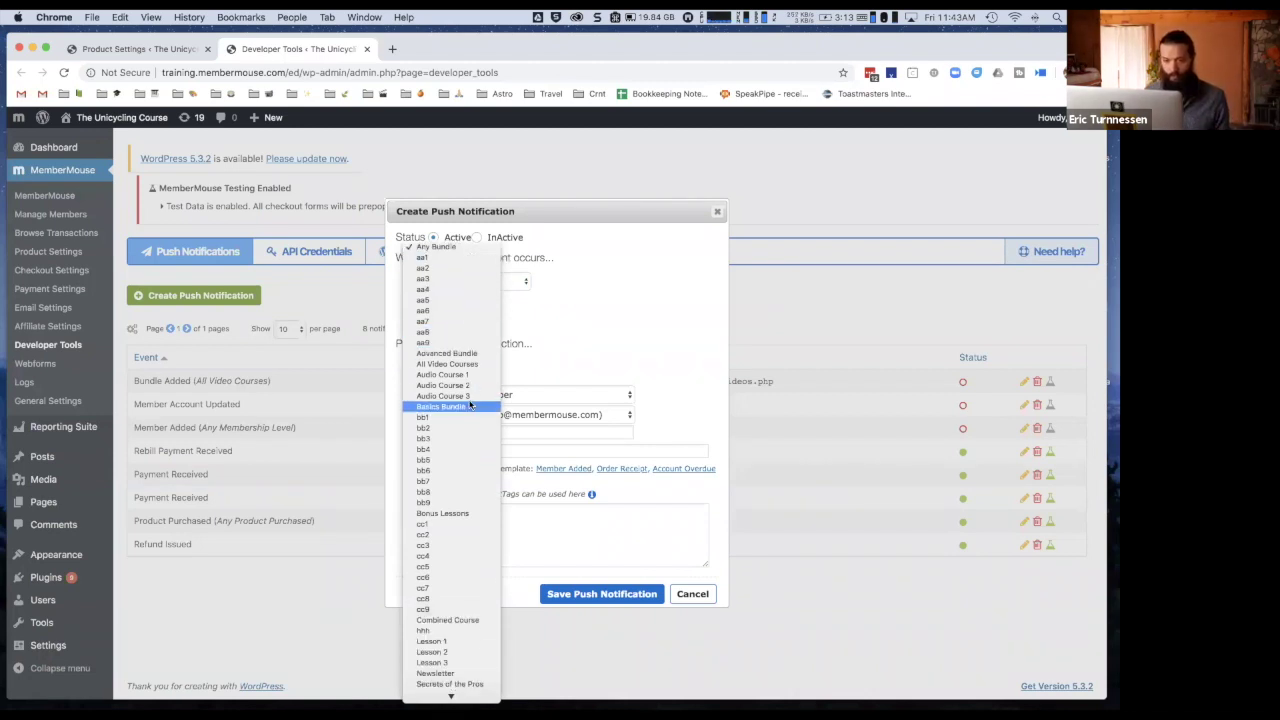
left_click(456, 514)
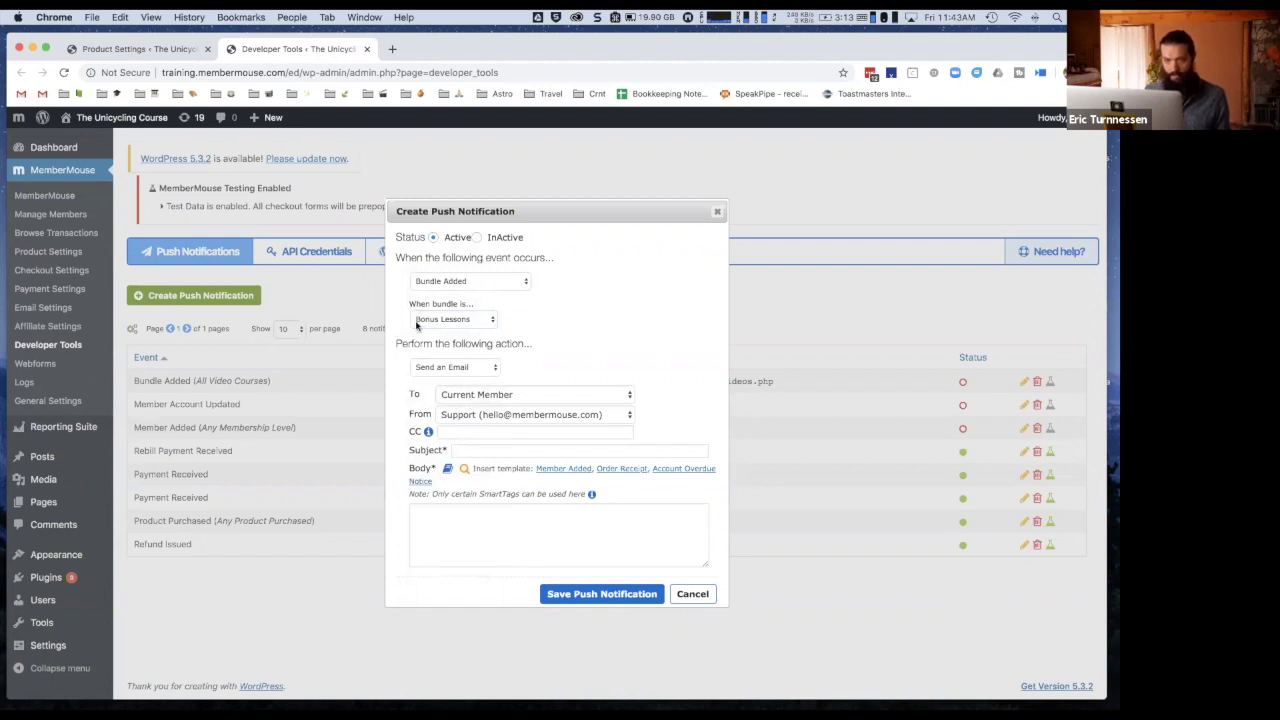
left_click_drag(414, 343, 497, 346)
left_click(497, 346)
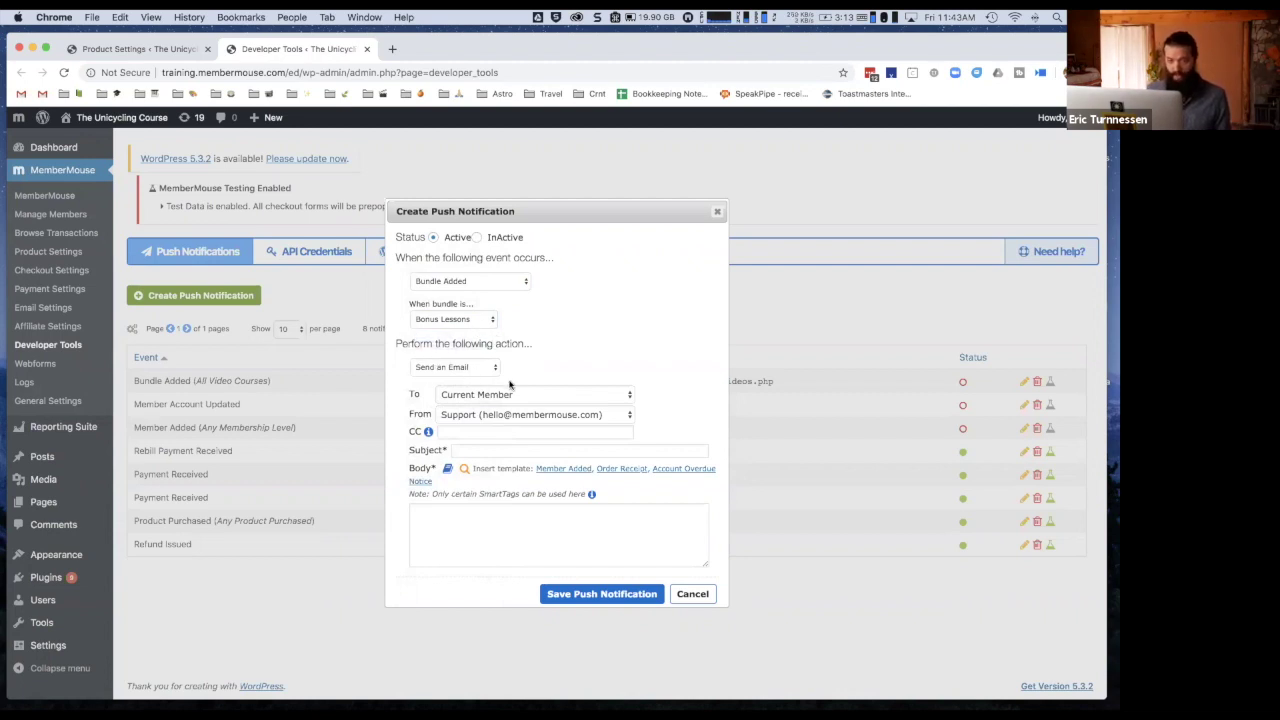
left_click(443, 395)
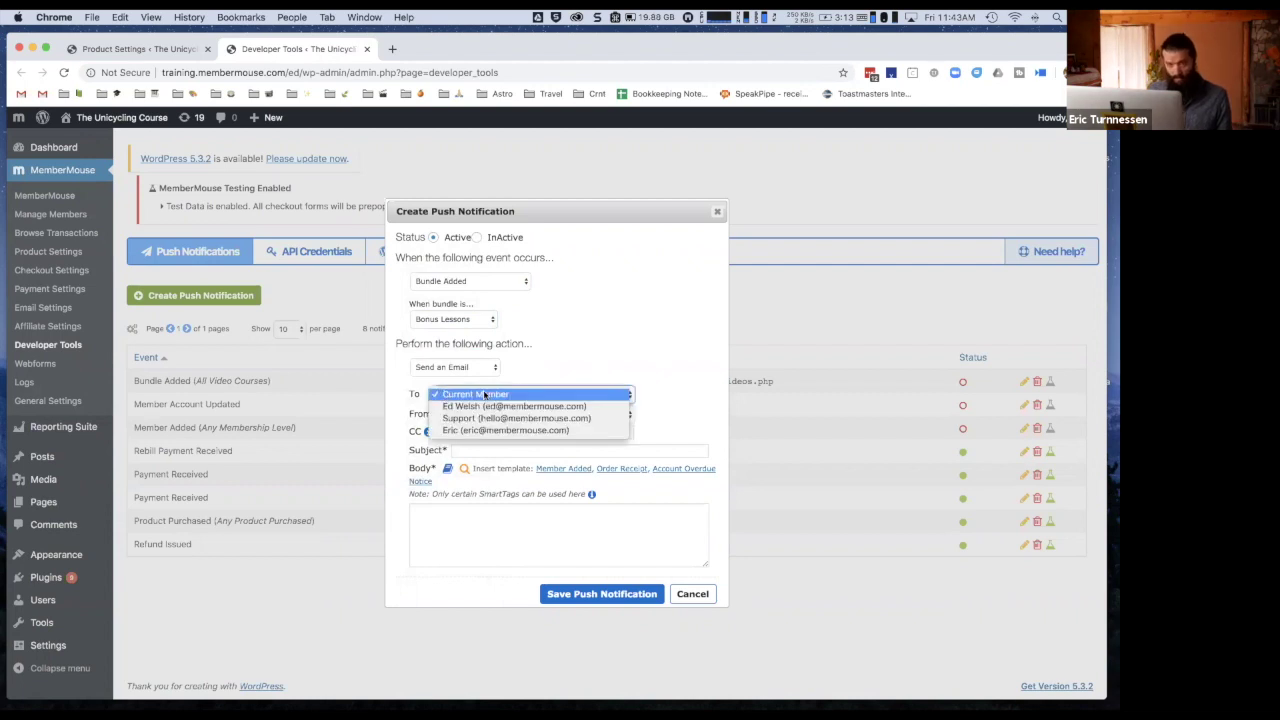
left_click(484, 395)
left_click(490, 414)
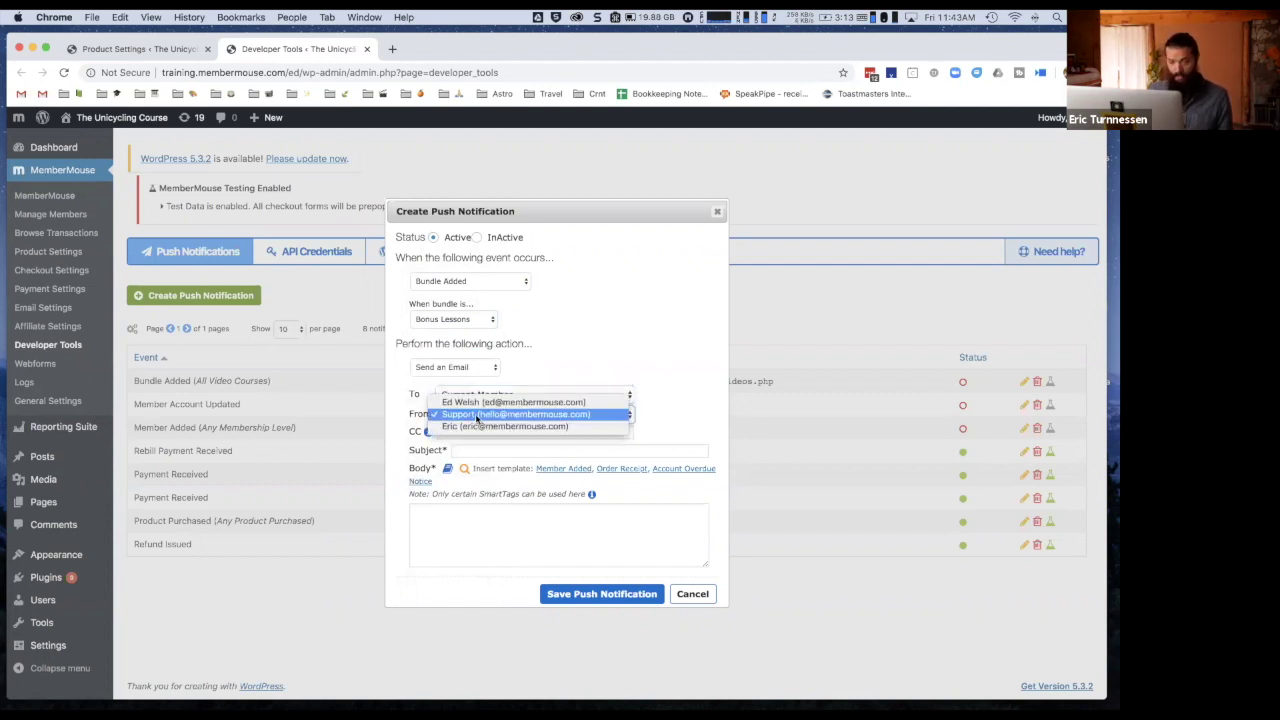
left_click(480, 415)
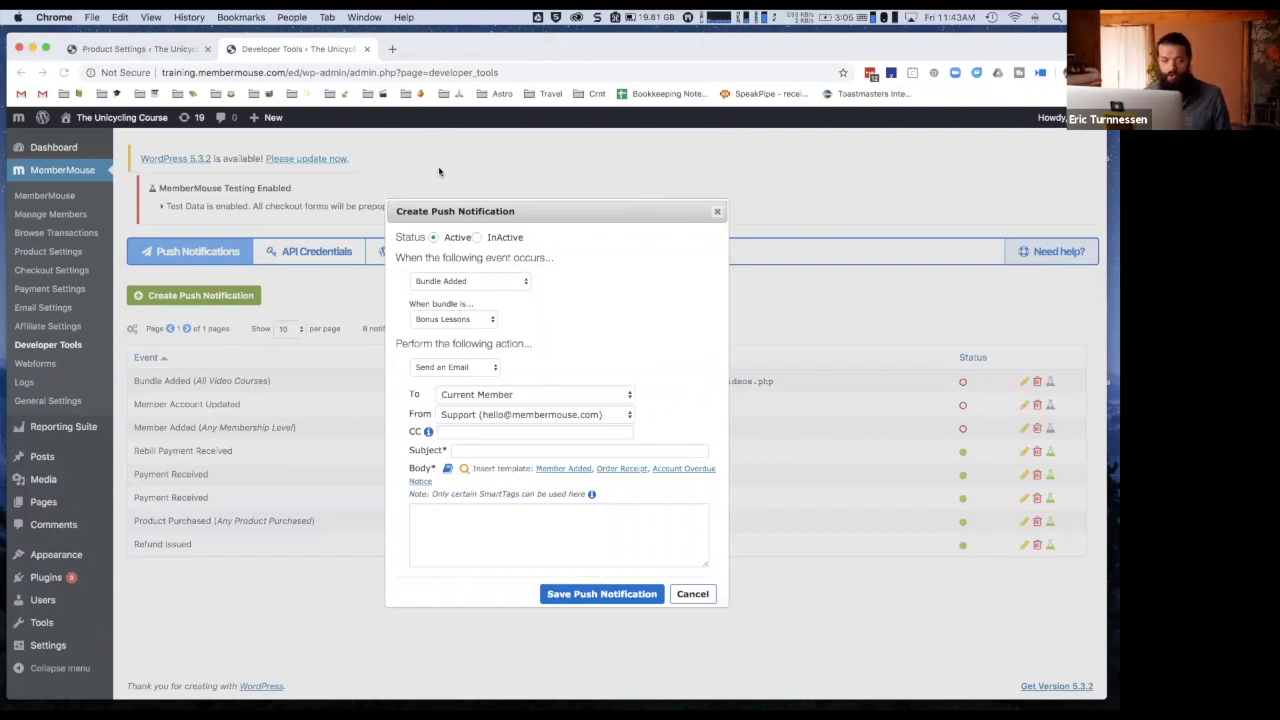
left_click(533, 451)
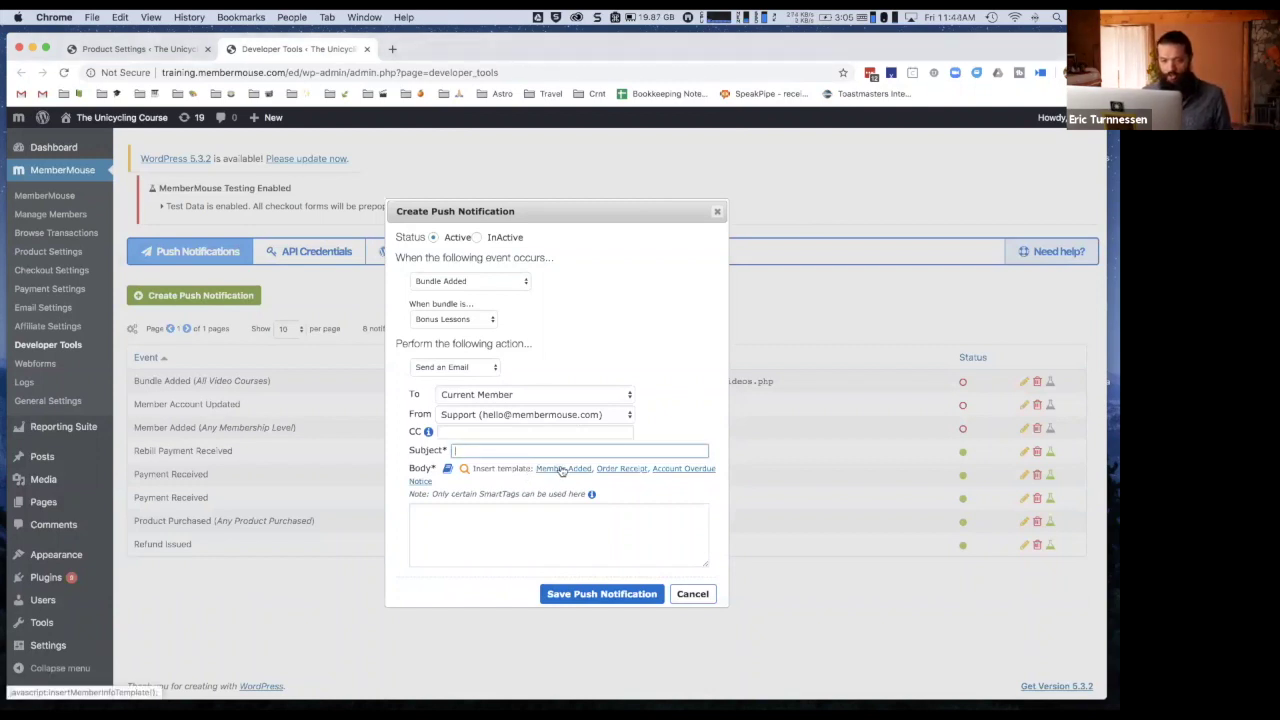
Insert the Member Added template and start the subject with 'Thank you for purchasing the bundle'.
left_click(562, 469)
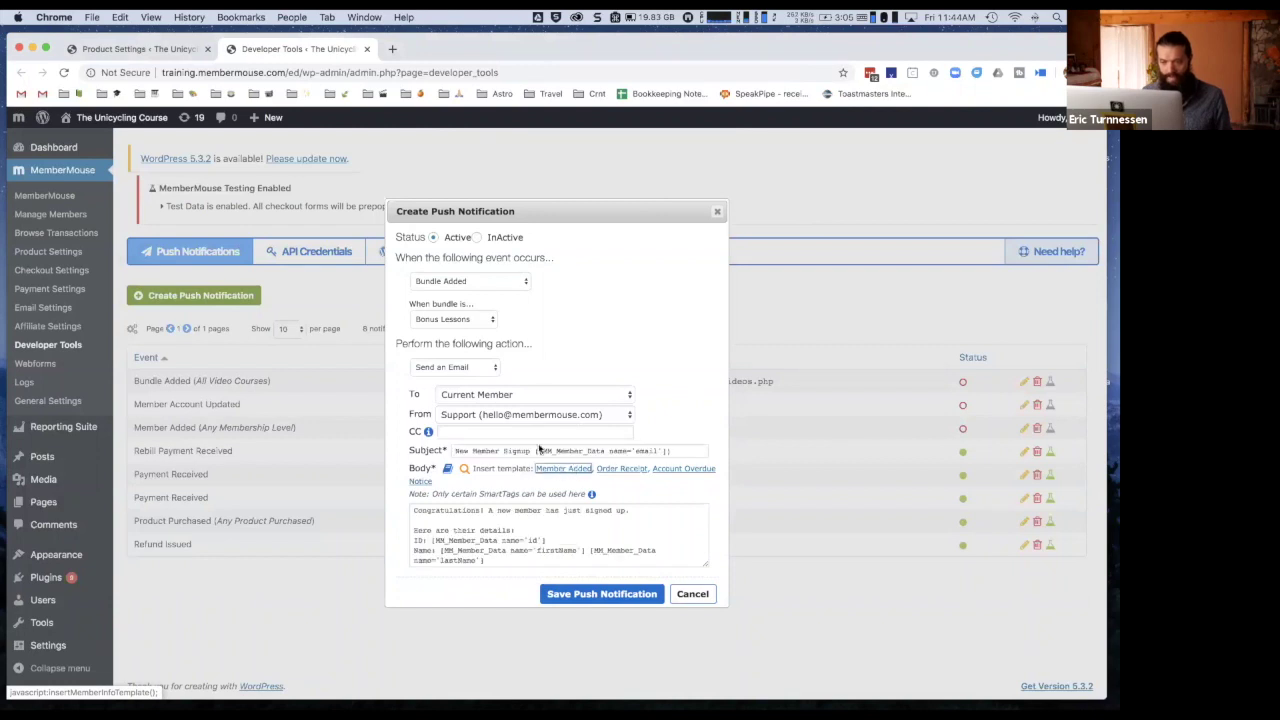
left_click_drag(453, 450, 672, 451)
left_click(661, 453)
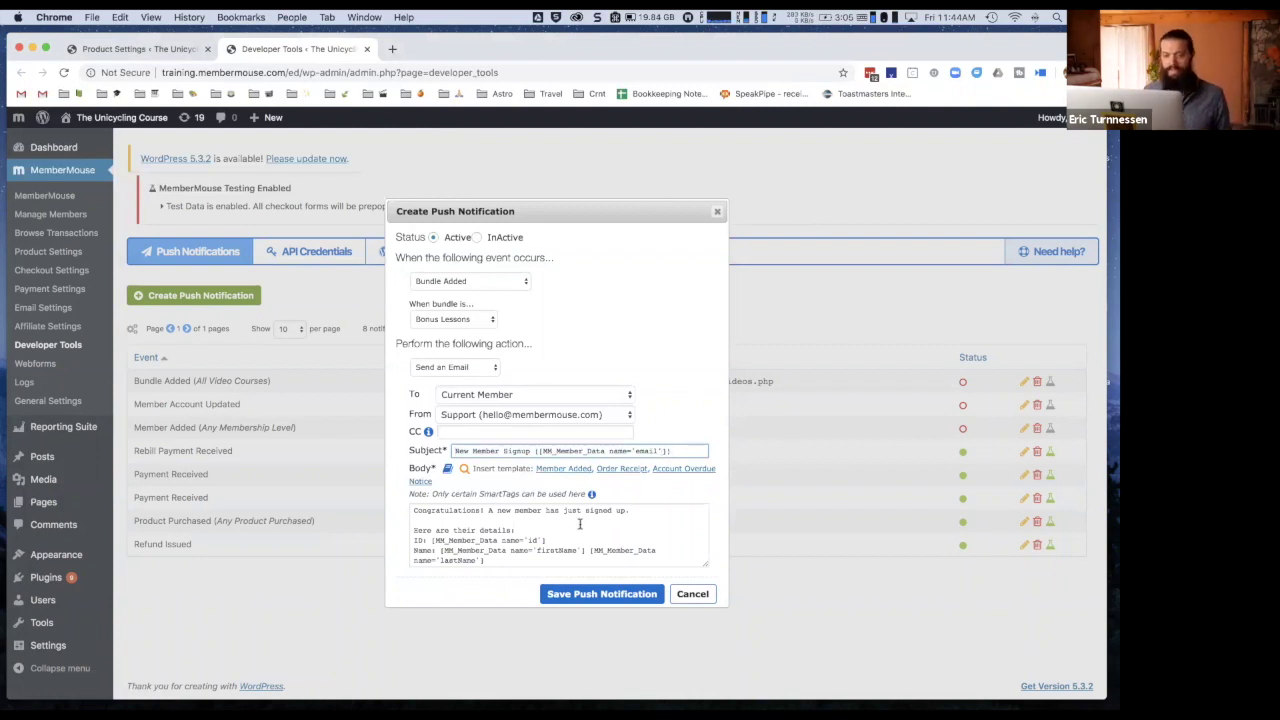
left_click_drag(558, 540, 431, 539)
left_click(431, 539)
left_click_drag(521, 543, 442, 548)
left_click(538, 549)
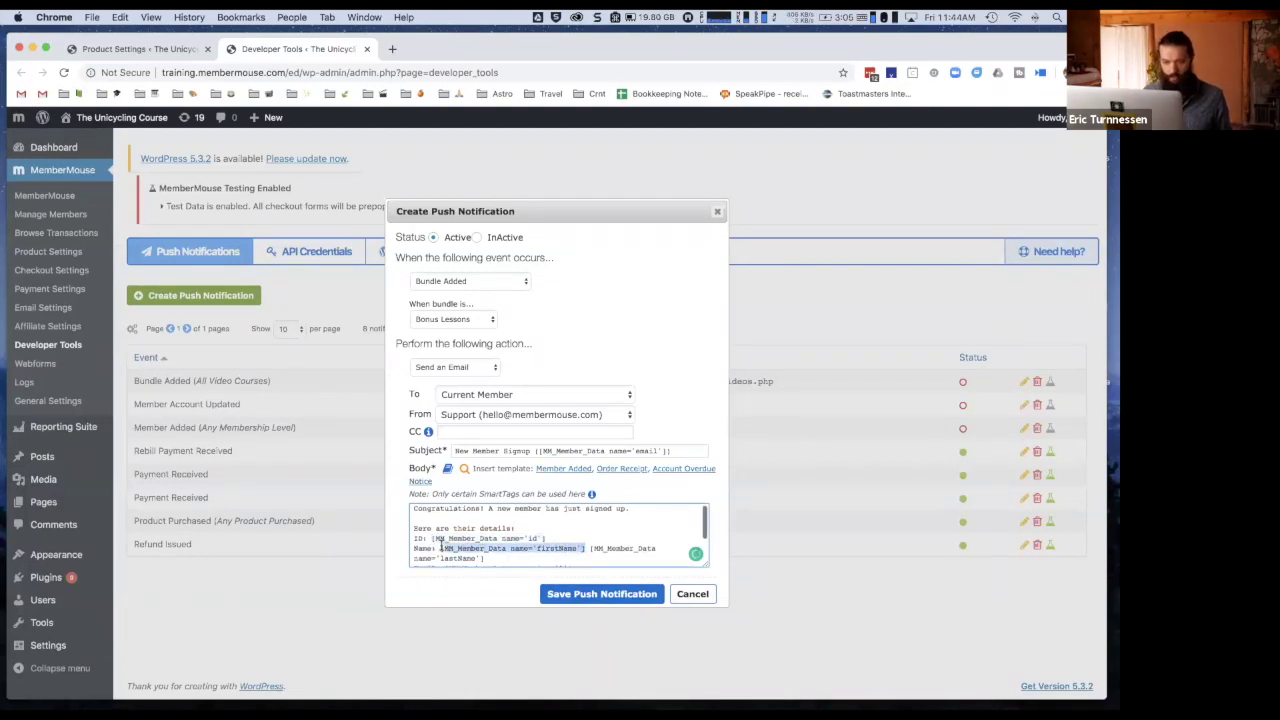
scroll(540, 535, "down", 3)
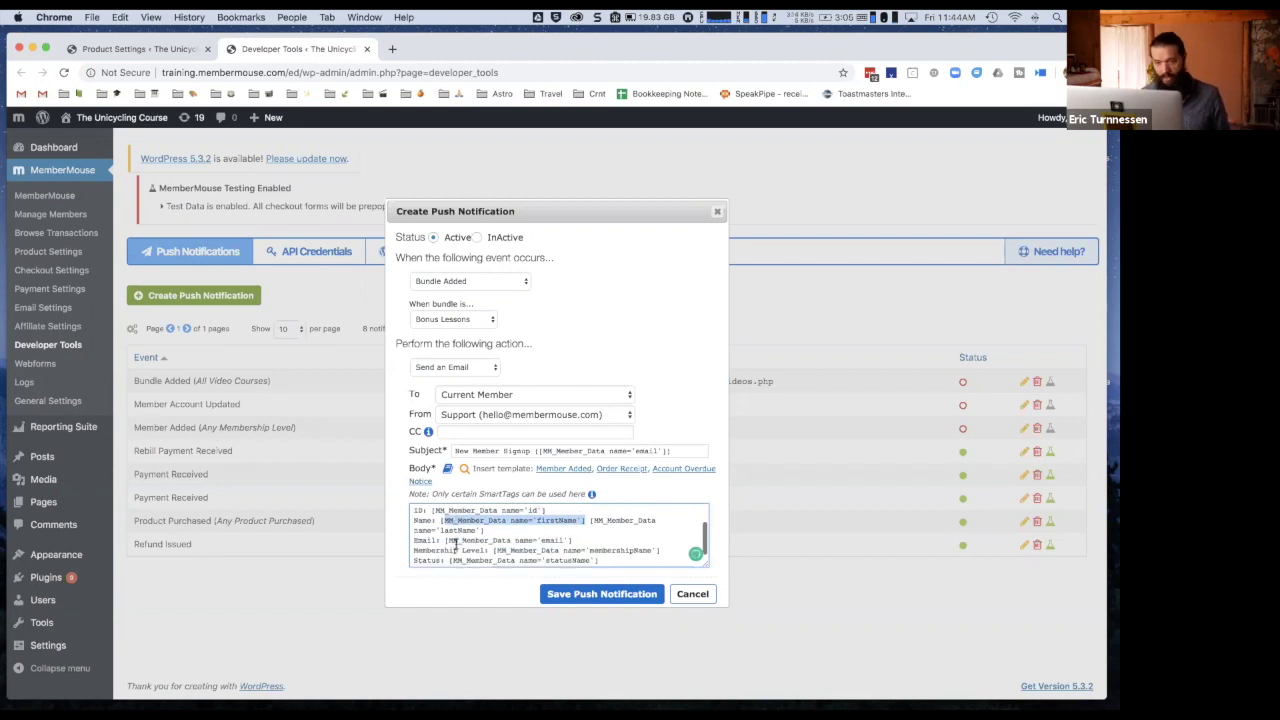
scroll(571, 526, "up", 4)
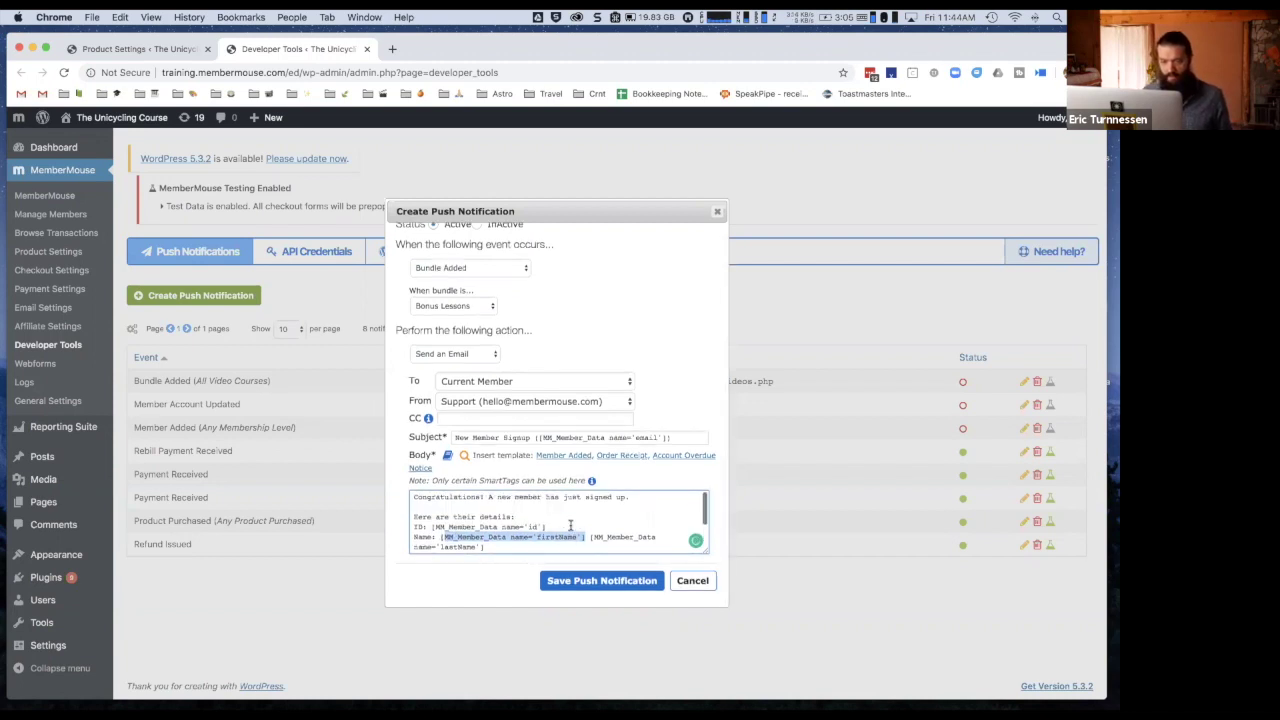
left_click_drag(531, 449, 452, 450)
type("Thank you for purchasing the bundle")
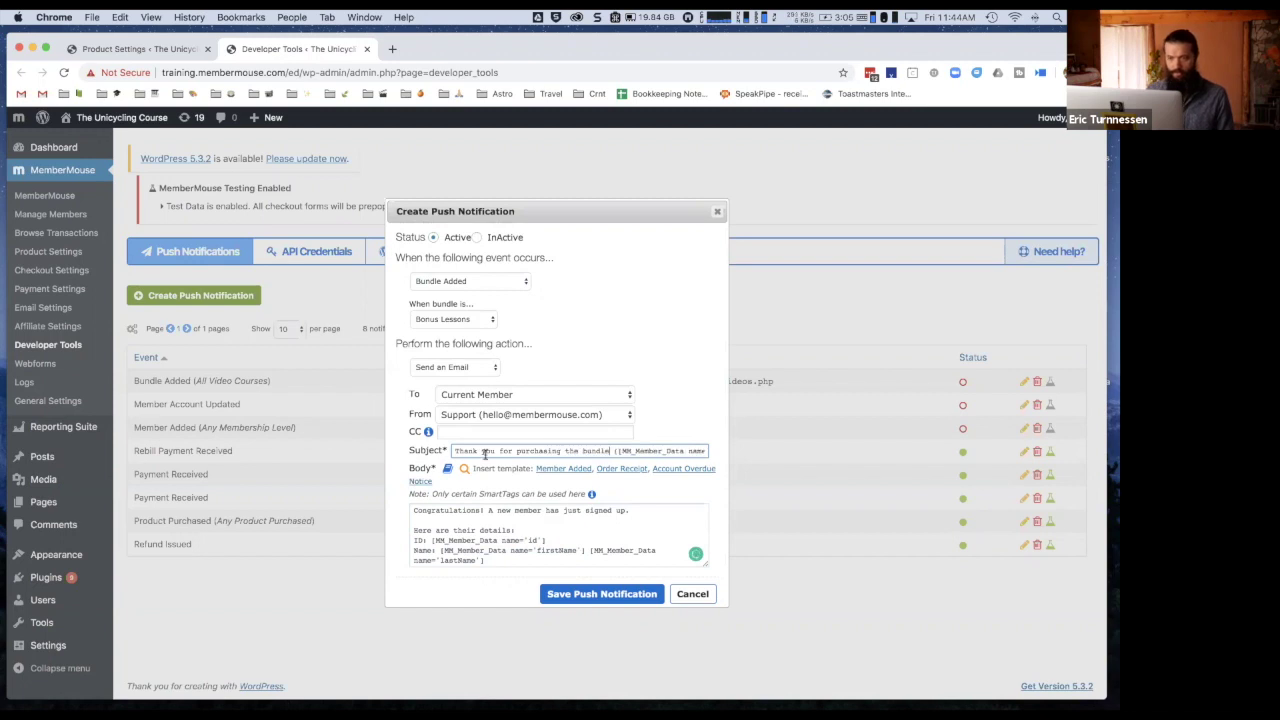
Trim the email body to a 'Hi' greeting, removing the member detail lines, and add 'for'.
left_click_drag(428, 540, 407, 514)
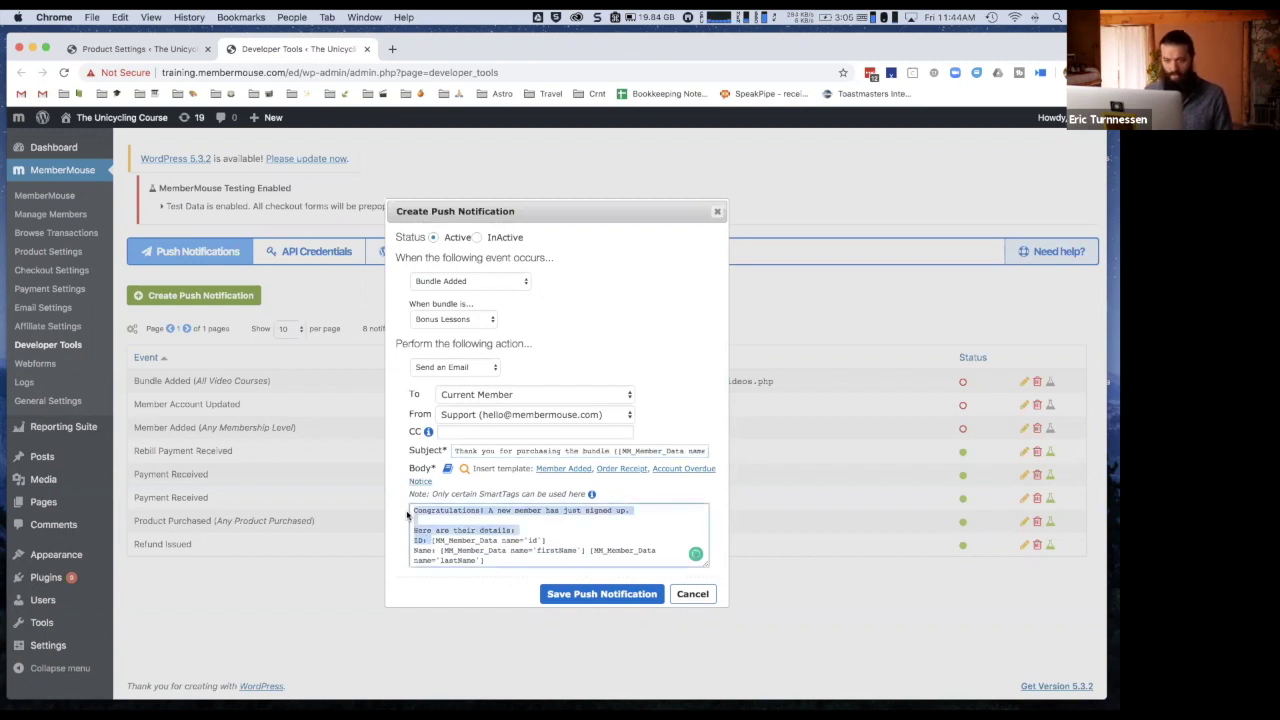
key("BackSpace")
type("Hi")
left_click_drag(557, 513, 608, 580)
key("BackSpace")
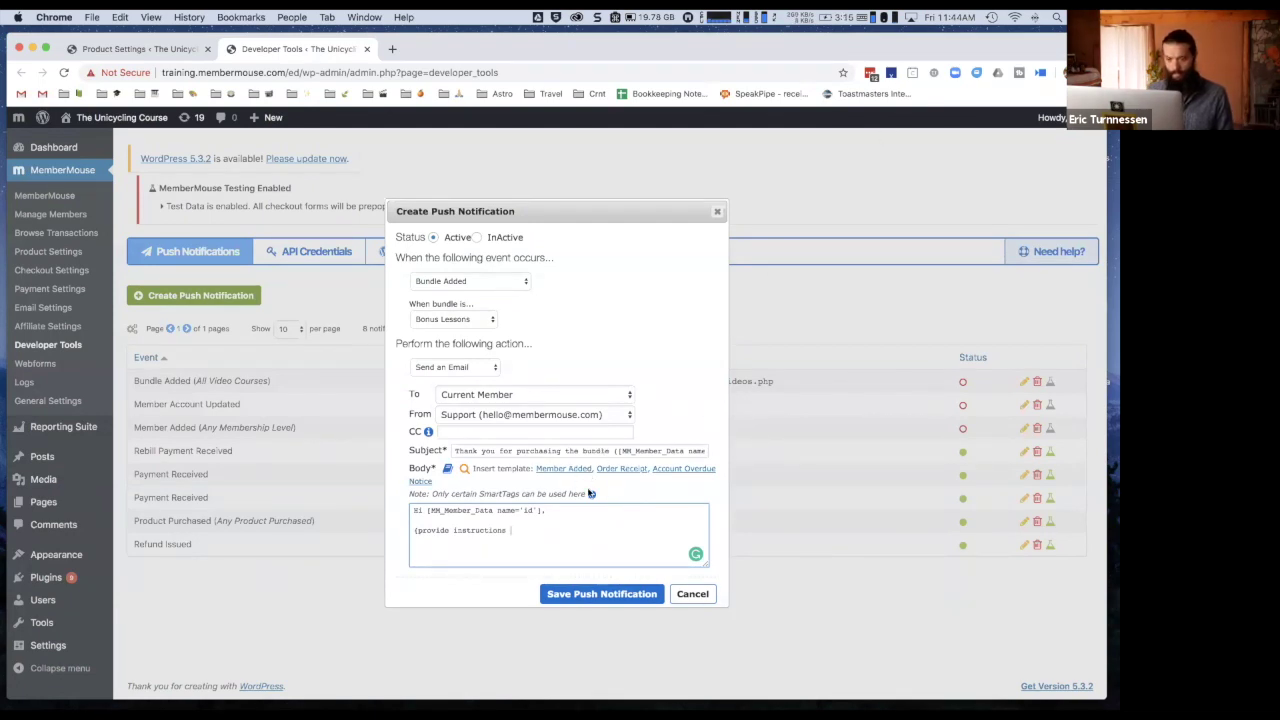
type("for how to access")
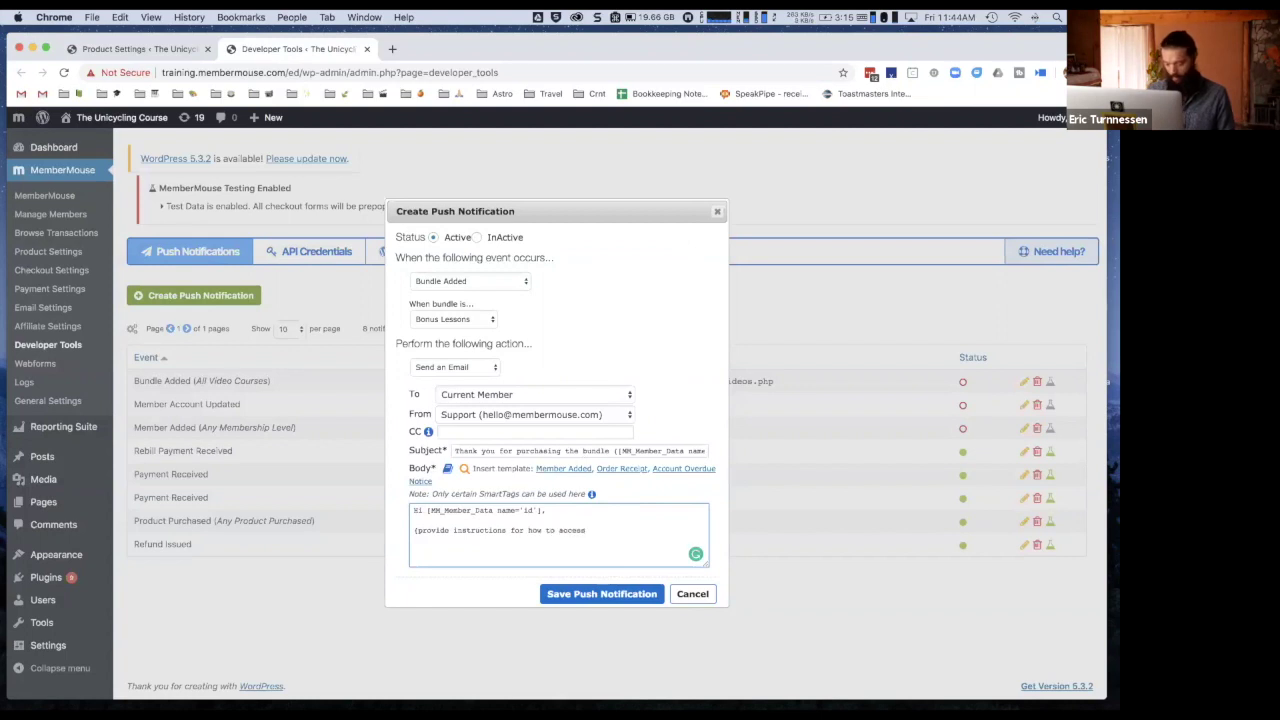
Save the push notification, copy the Bonus Lessons static purchase link, and open a private window.
left_click(647, 594)
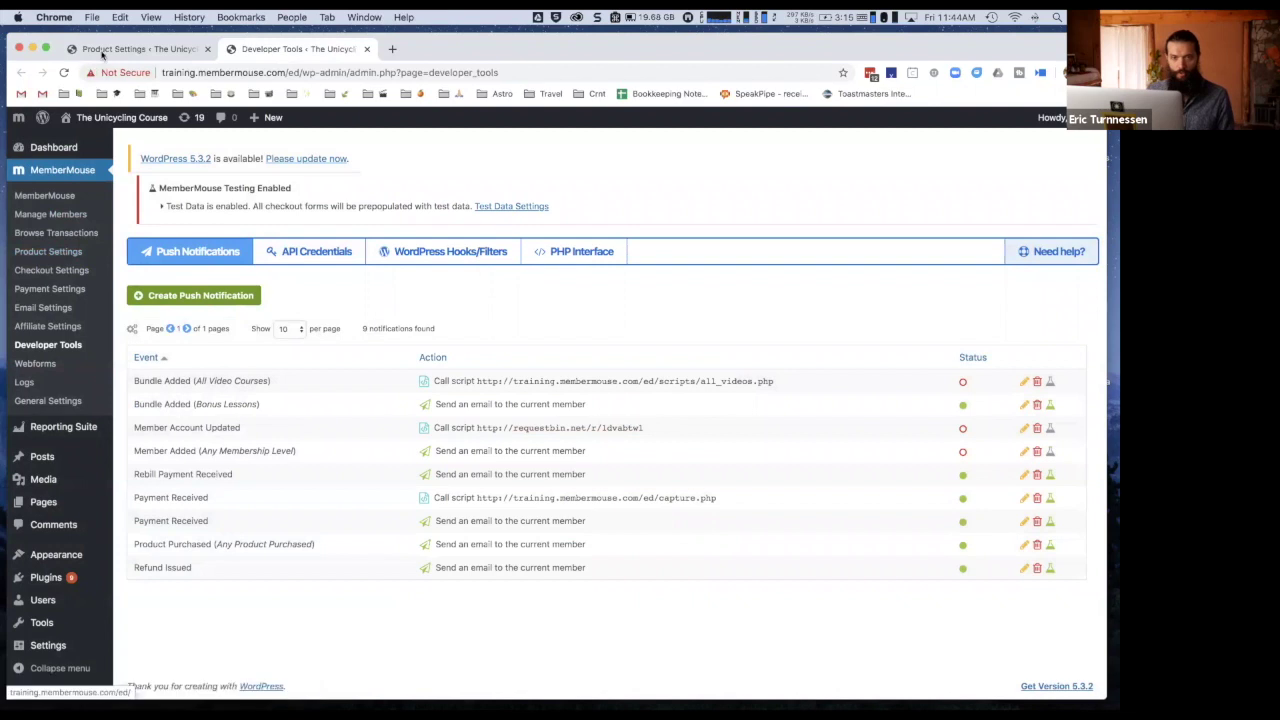
left_click(135, 48)
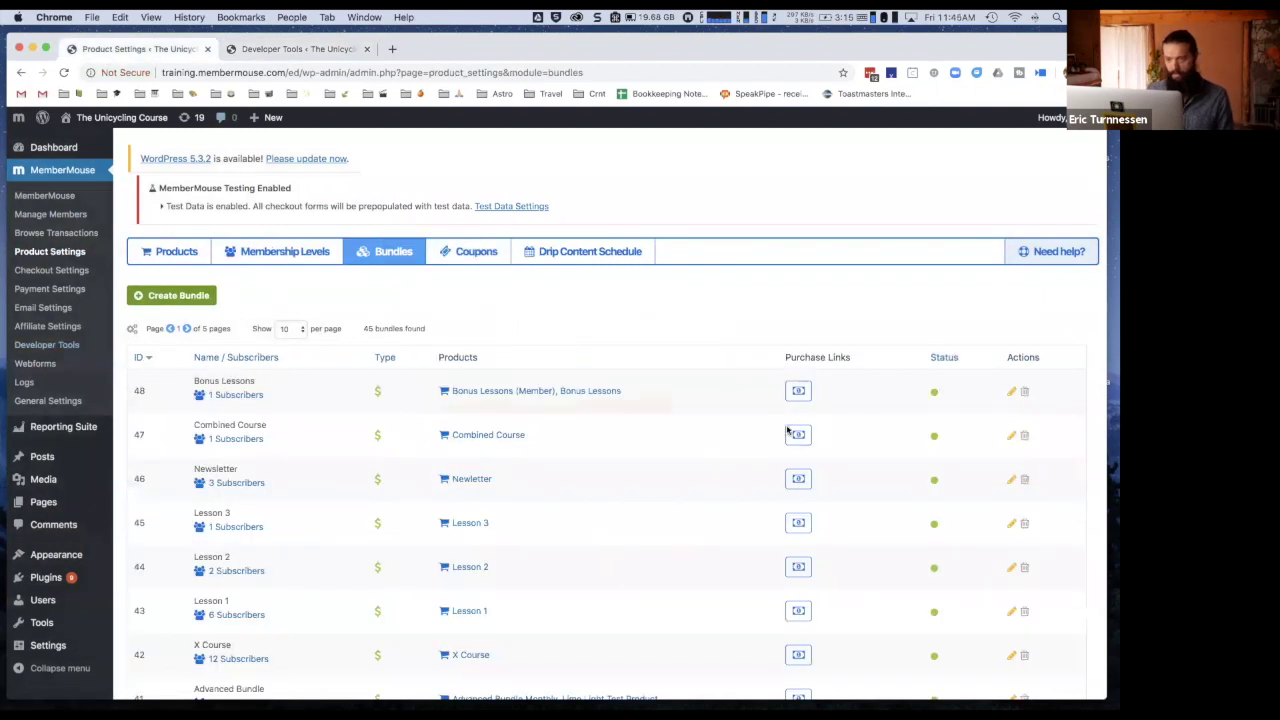
left_click(798, 391)
left_click(432, 370)
left_click(437, 386)
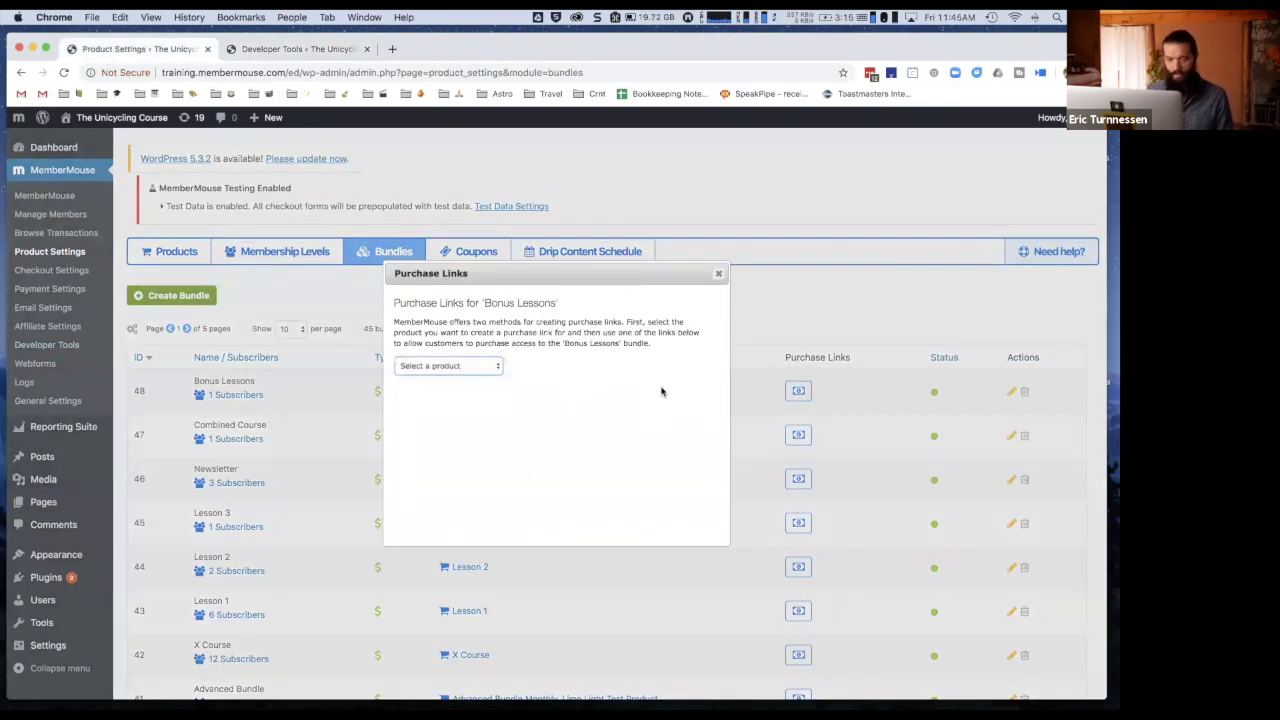
left_click(555, 486)
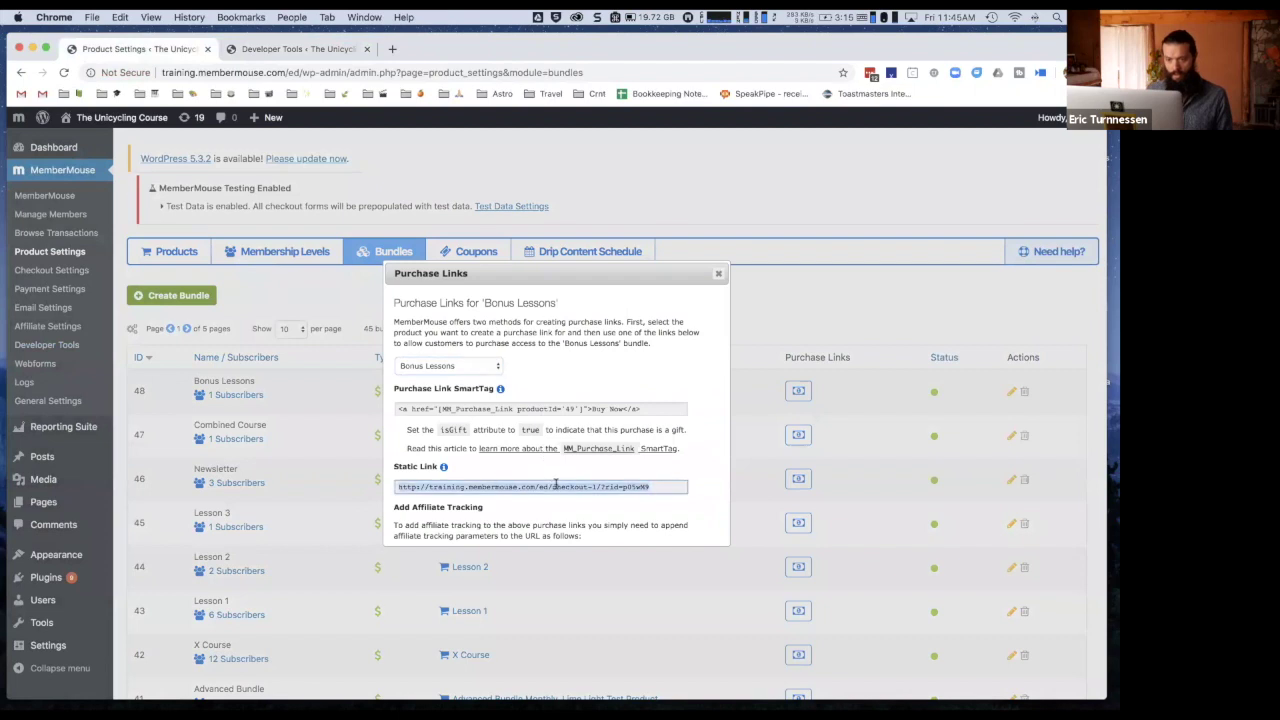
left_click(718, 273)
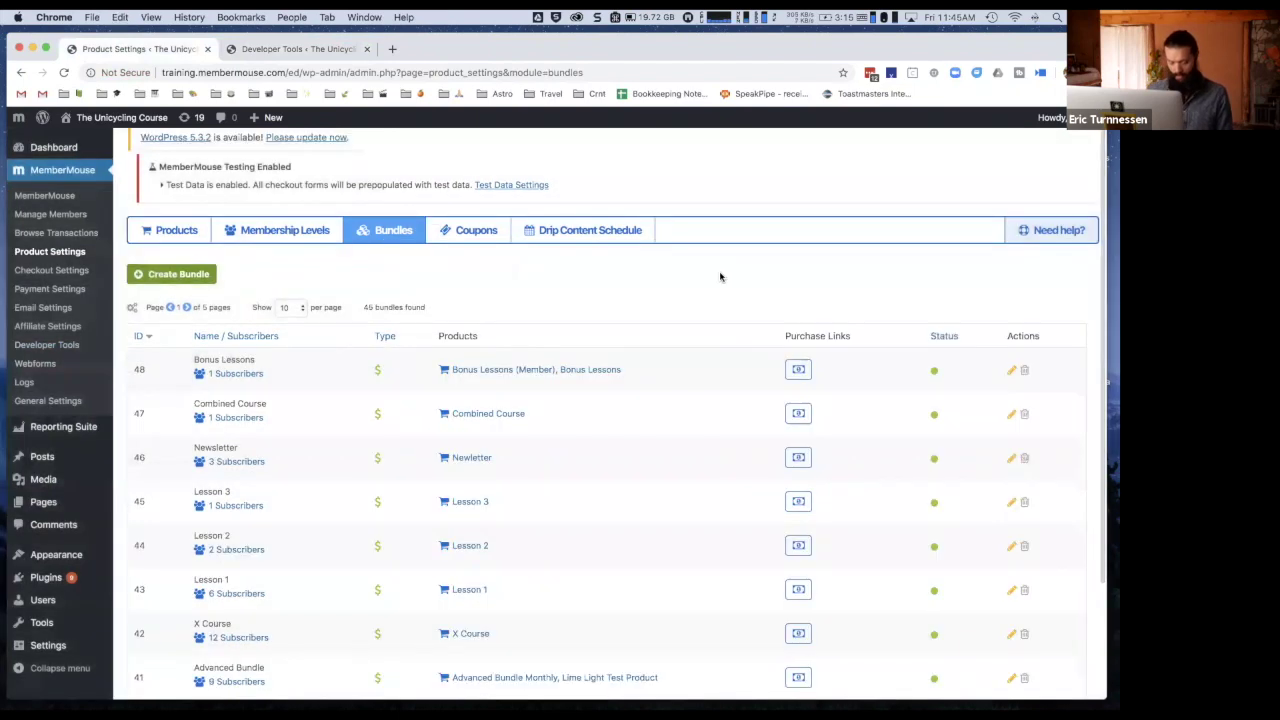
key("super+shift+n")
Load the Bonus Lessons checkout link in the incognito window and submit the $30.00 test order.
type("http://training.membermouse.com/ed/checkout-1/?rid=p05wM9")
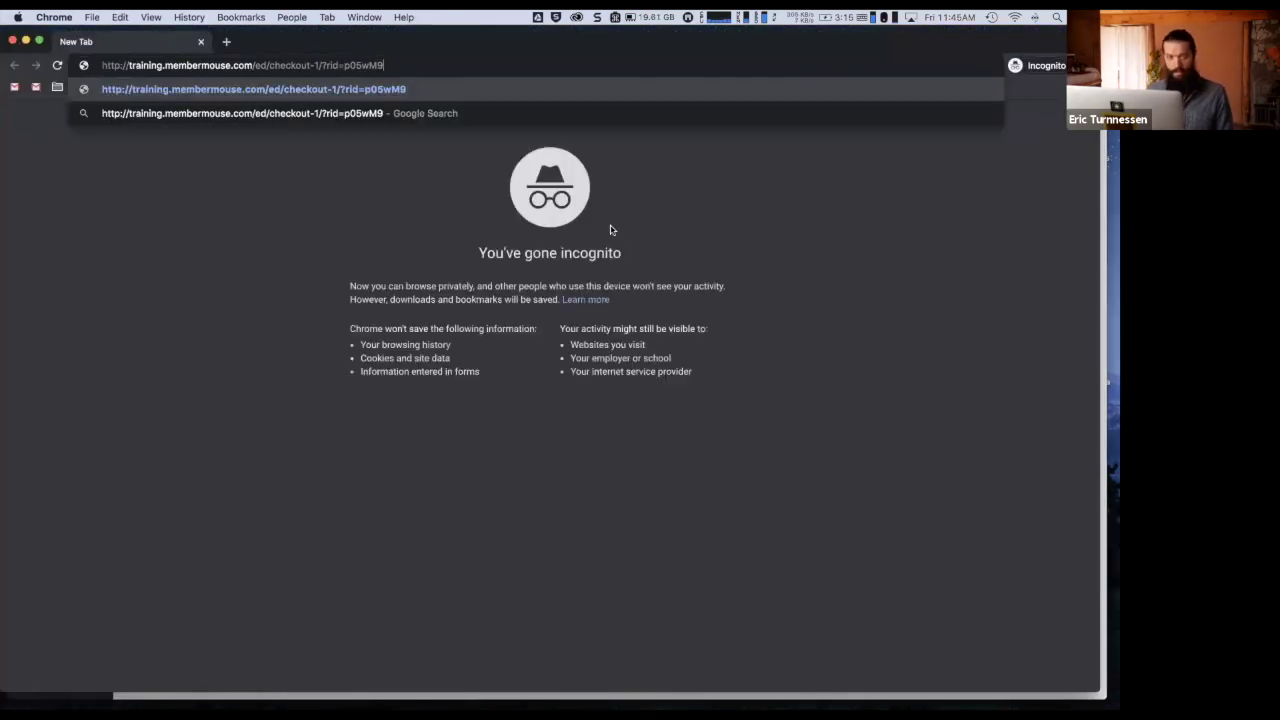
key("Return")
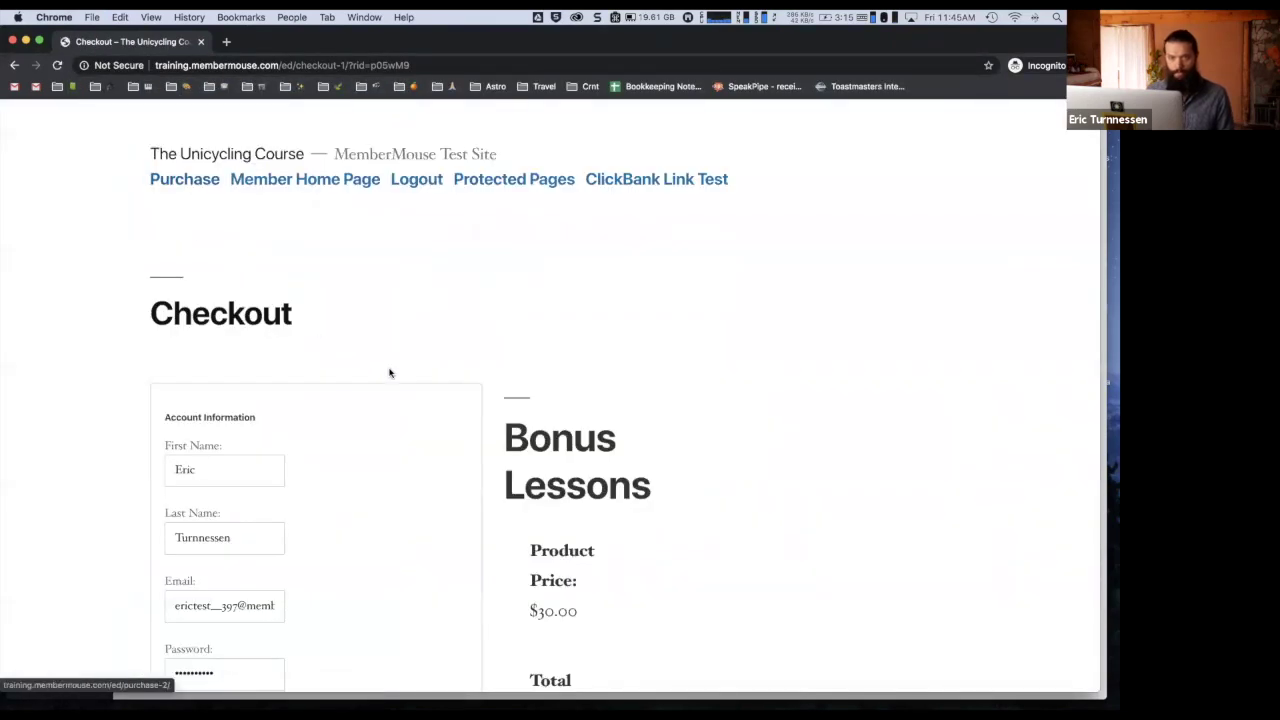
scroll(389, 371, "down", 3)
scroll(390, 372, "up", 2)
scroll(390, 372, "down", 10)
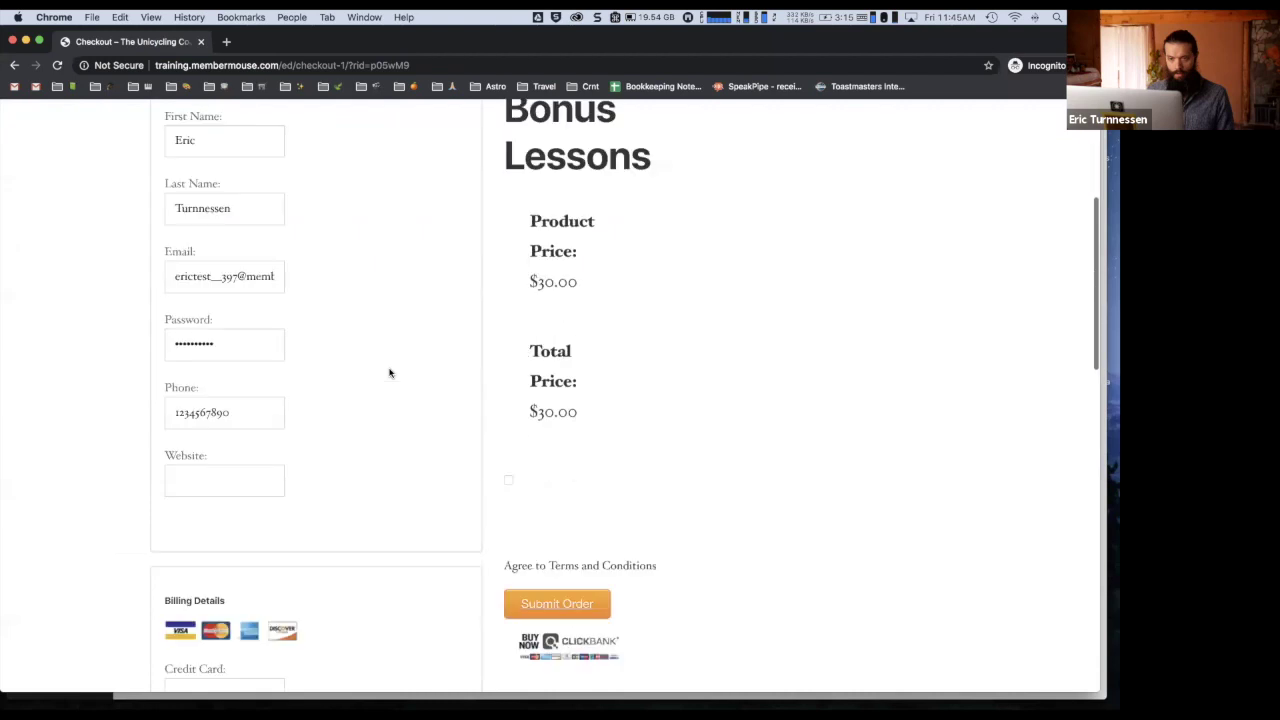
left_click(577, 450)
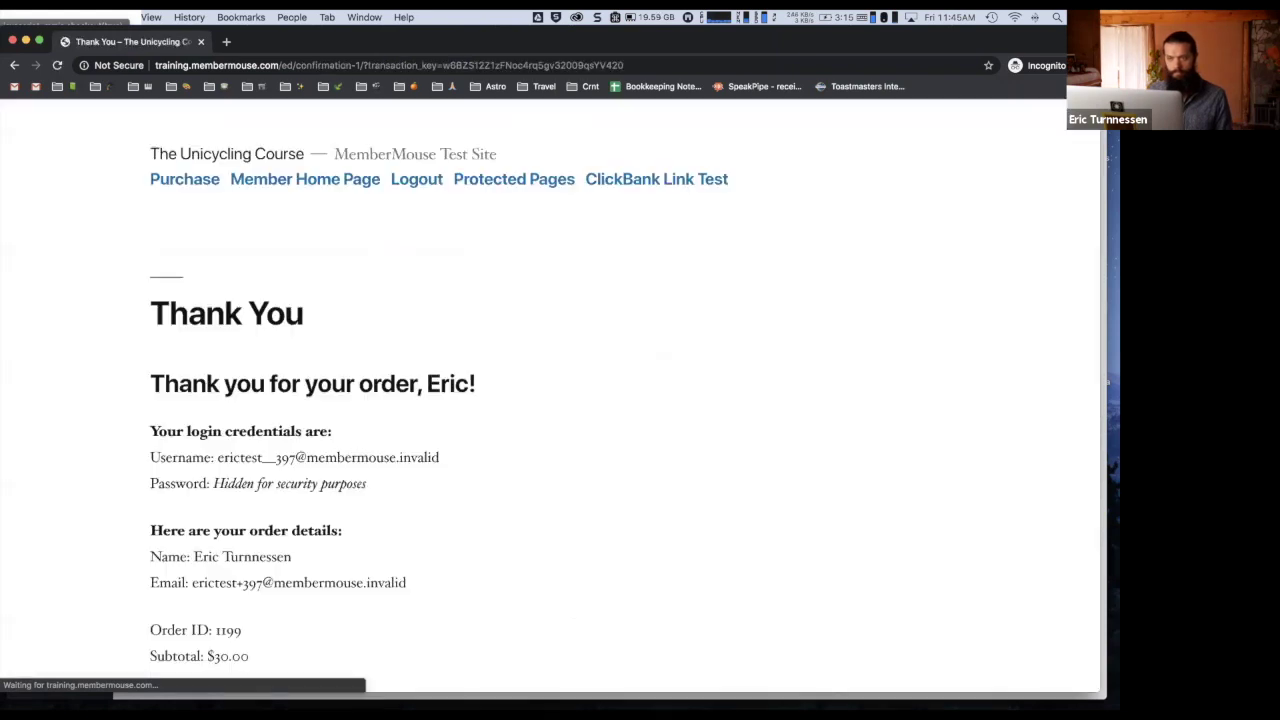
key("super+grave")
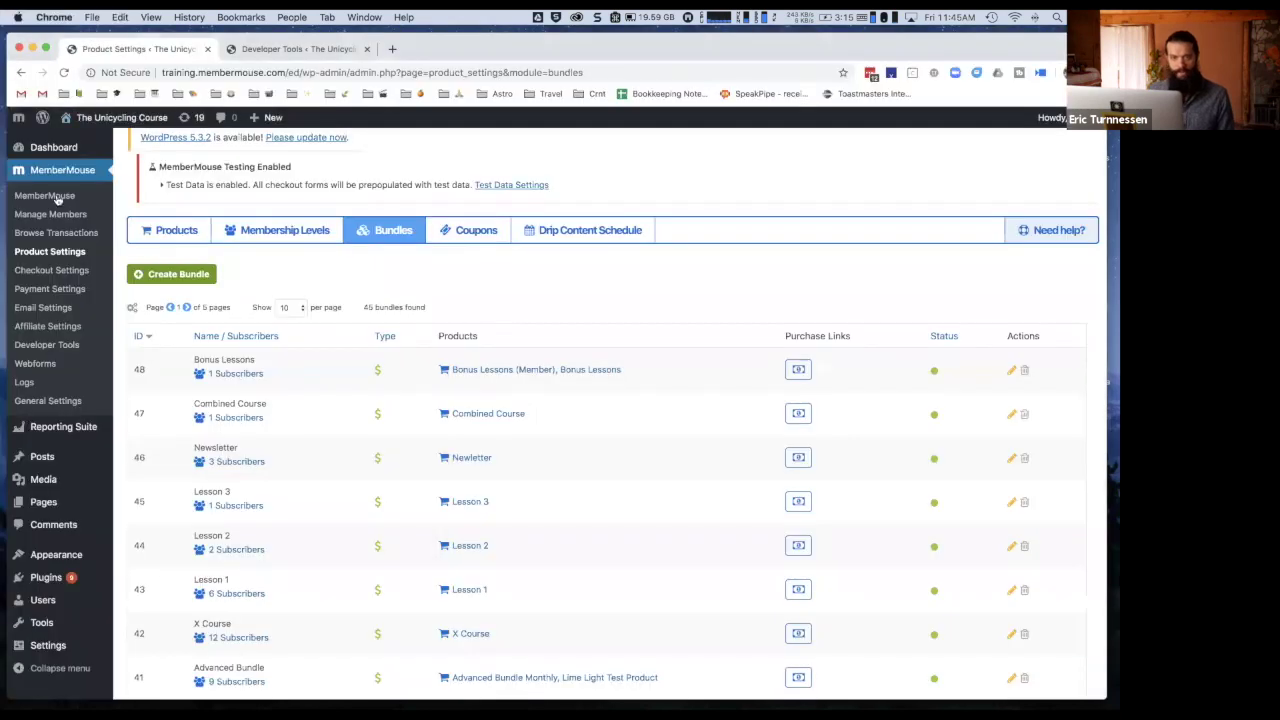
Open the newest member's activity log from Manage Members, noting their Bonus Lessons bundle.
left_click(56, 214)
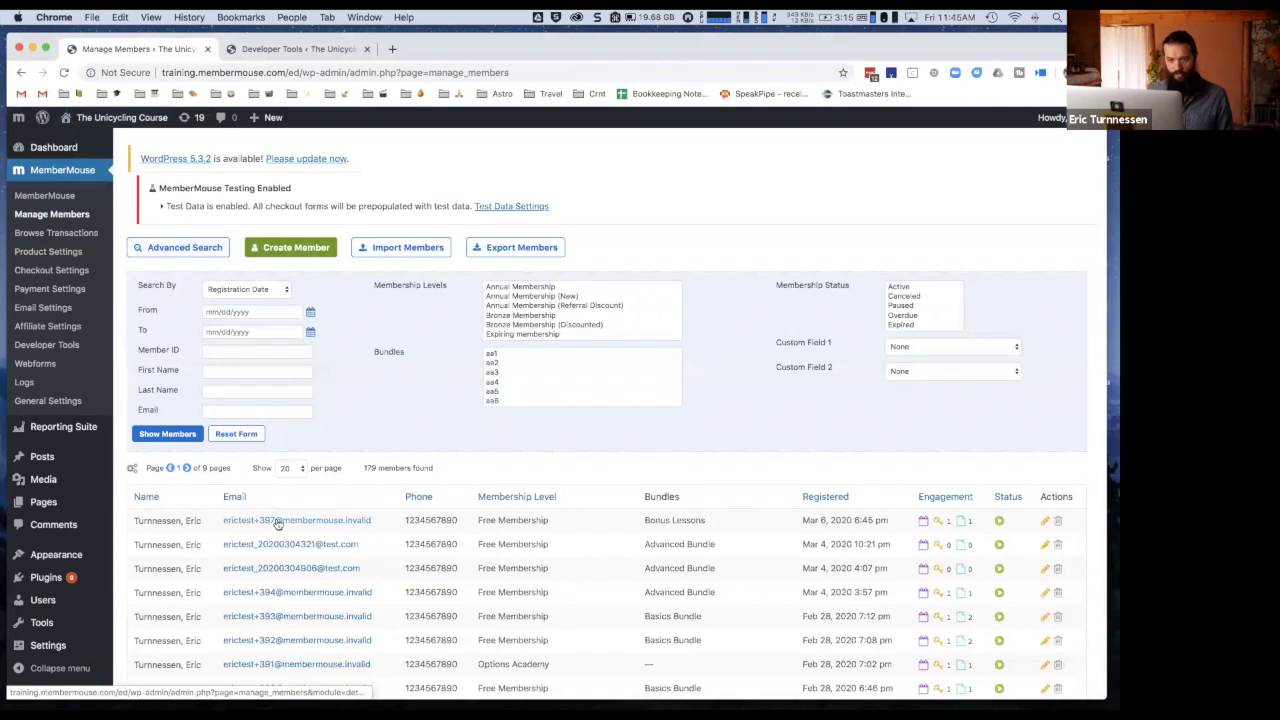
left_click_drag(708, 520, 642, 521)
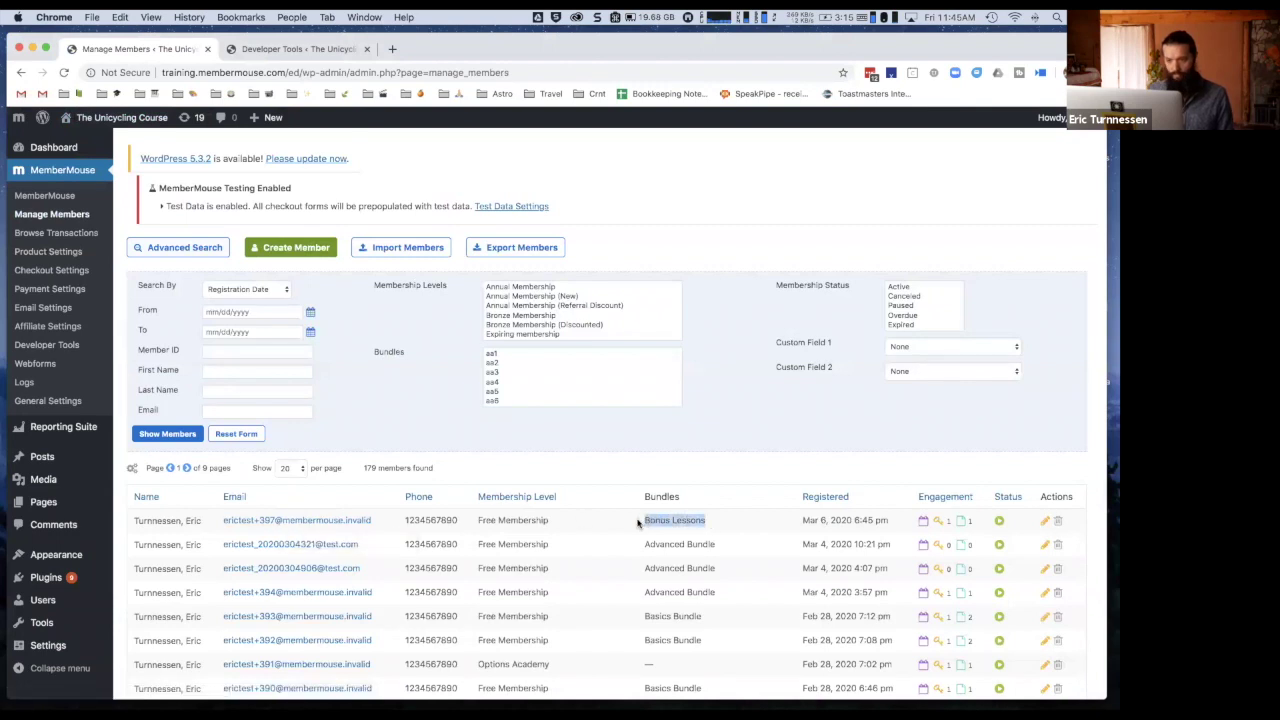
left_click(364, 521)
left_click(581, 249)
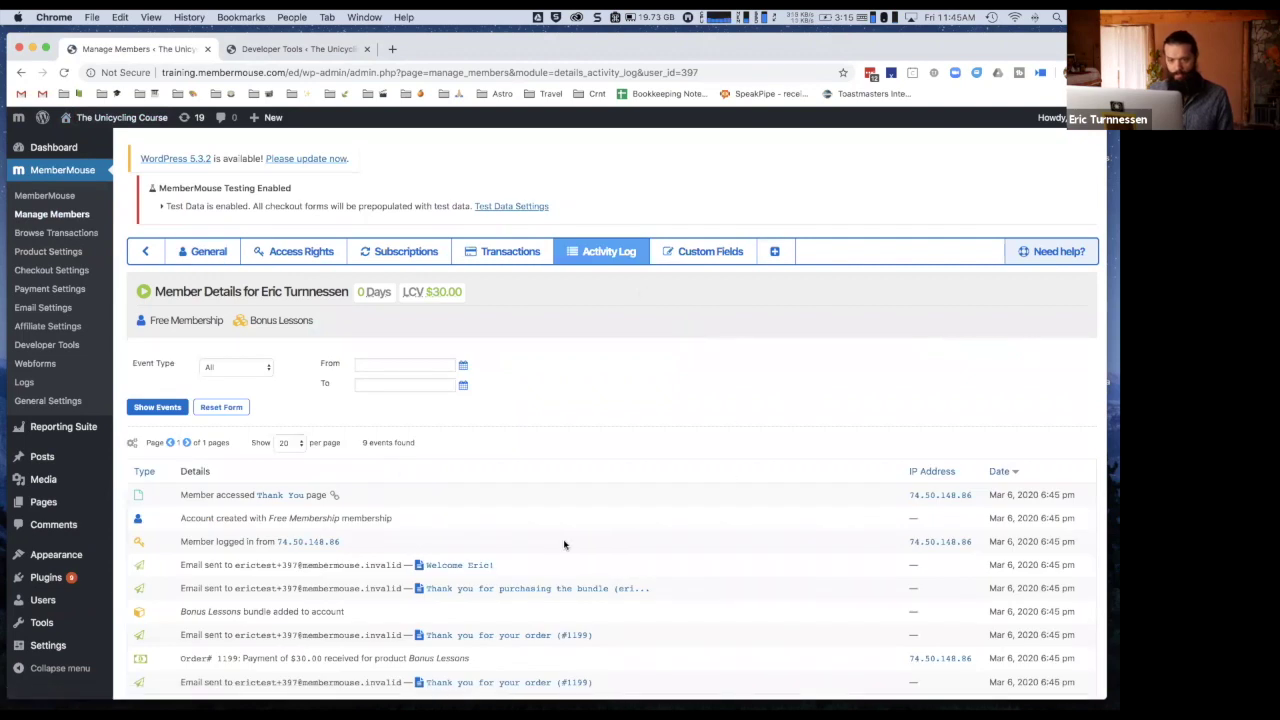
Review the logged 'Thank you for purchasing' email, close it, and go to General Settings.
scroll(564, 545, "down", 2)
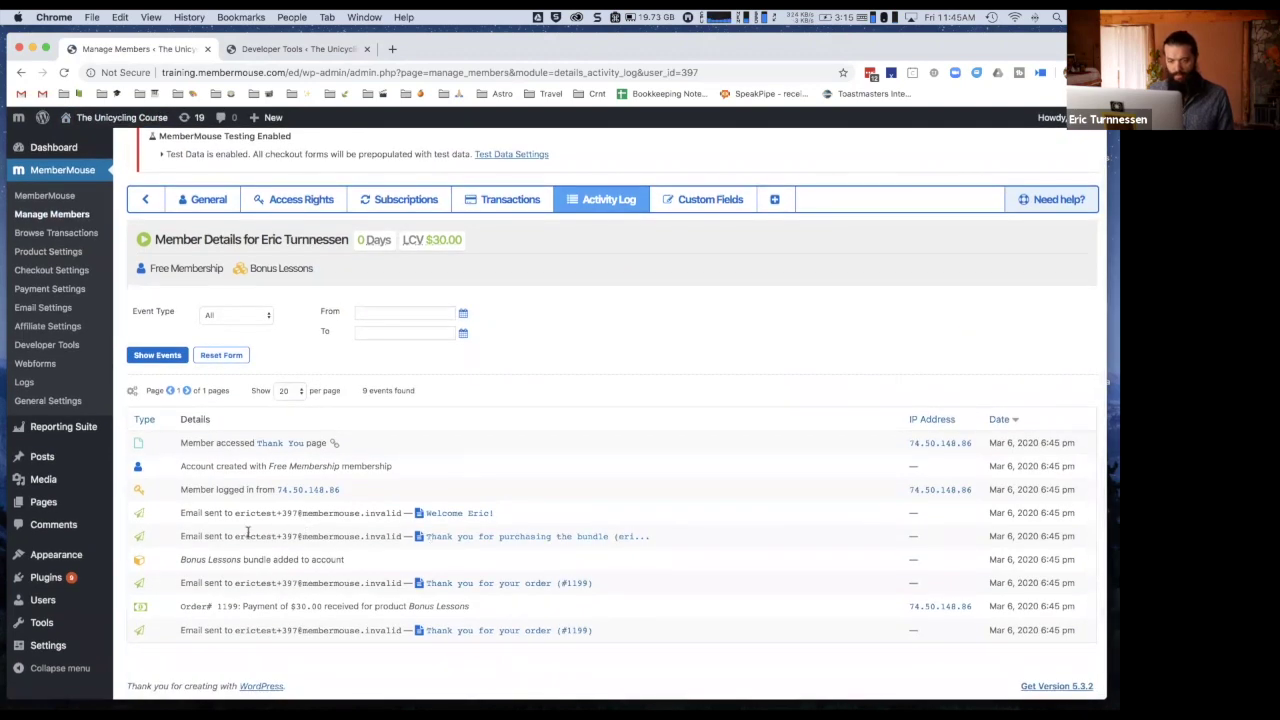
left_click_drag(182, 533, 394, 537)
left_click(394, 537)
left_click(448, 540)
left_click_drag(568, 376, 349, 342)
left_click(465, 356)
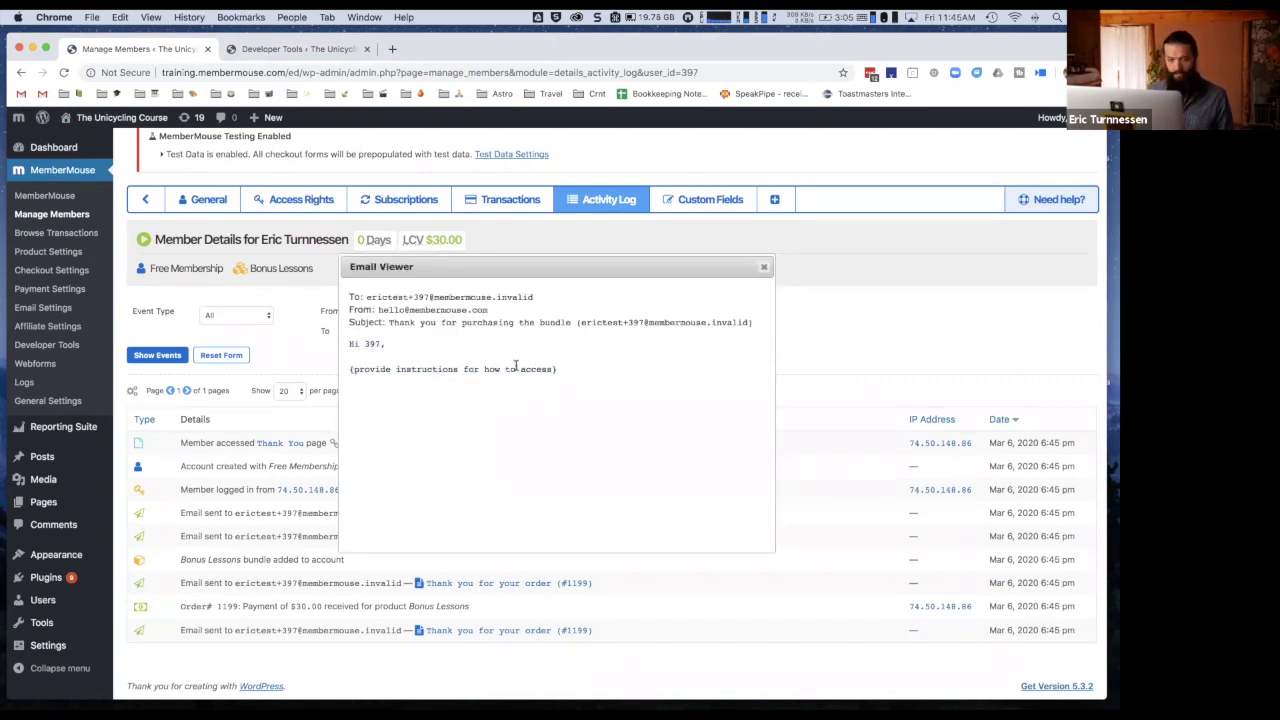
left_click(763, 266)
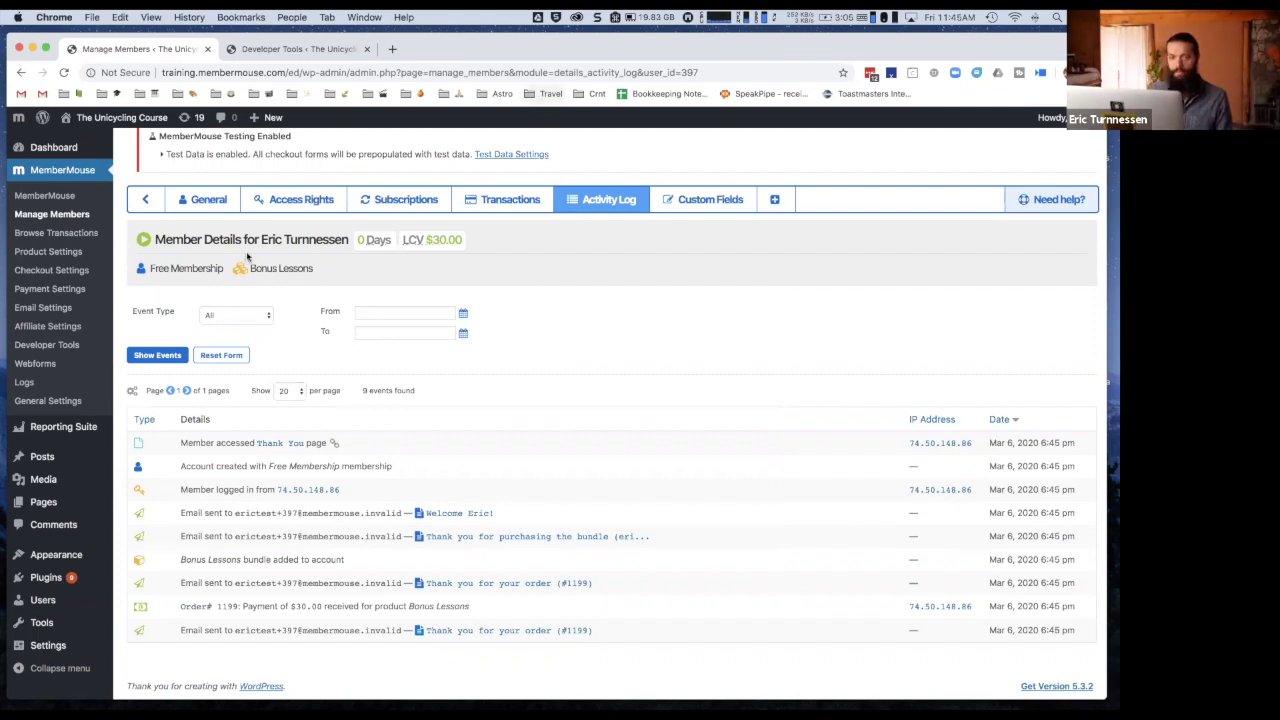
left_click(48, 400)
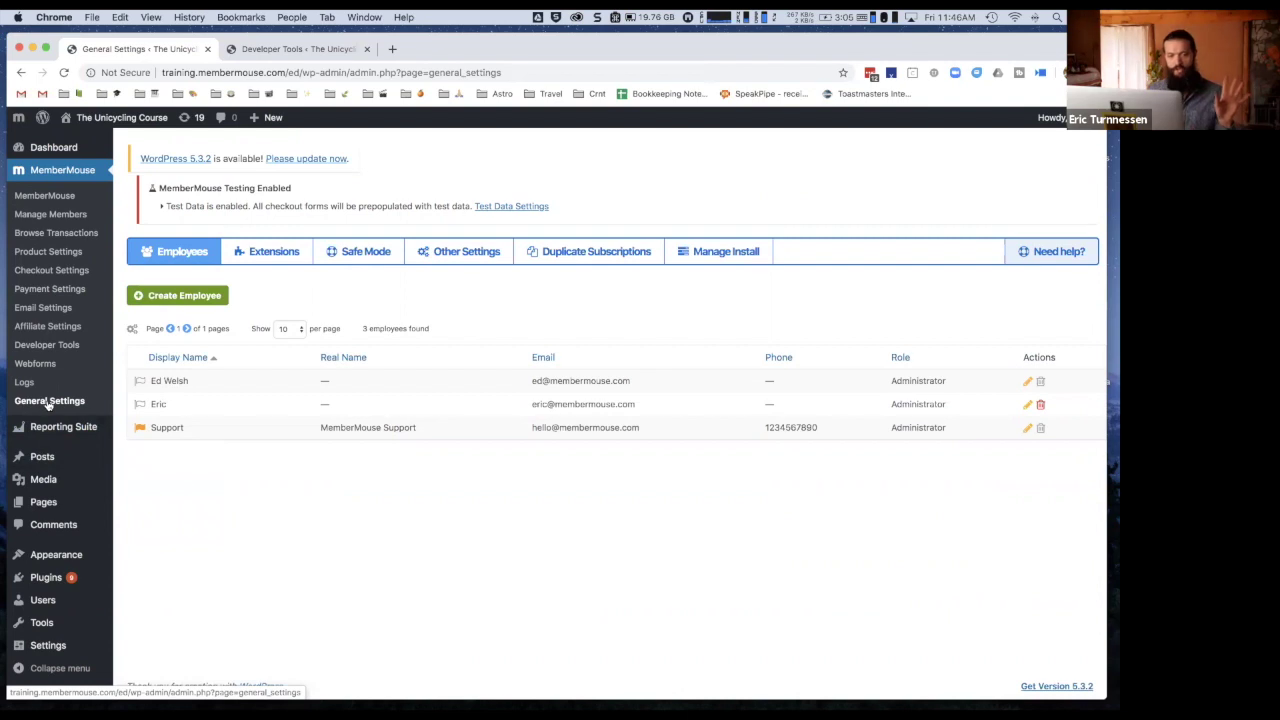
left_click(183, 296)
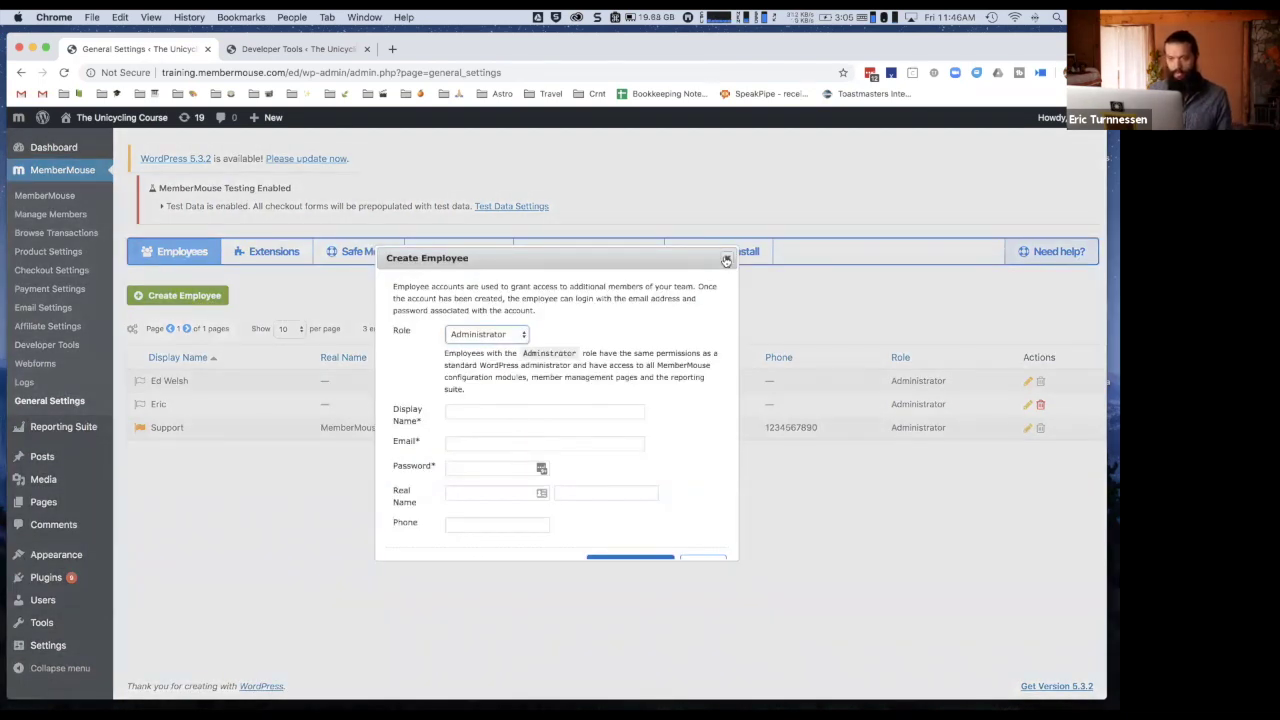
left_click(726, 260)
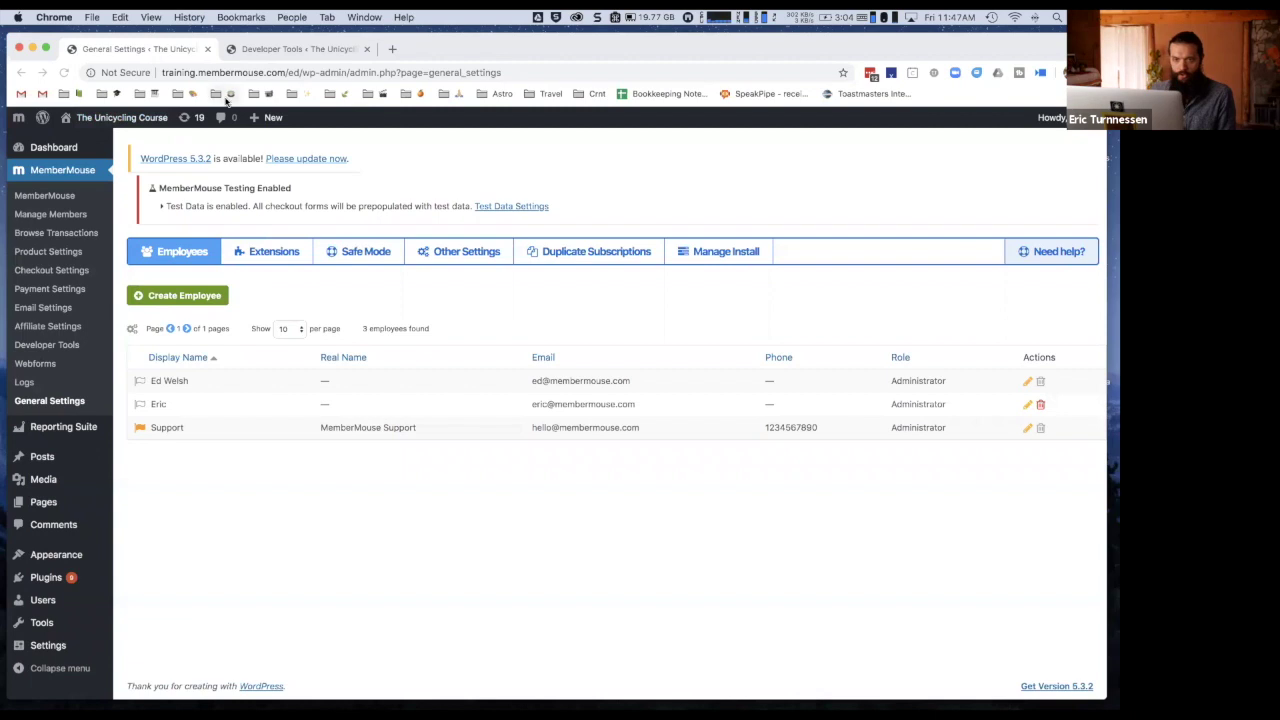
Close the push notifications tab, review the 179-member list, and head to Product Settings.
left_click(250, 54)
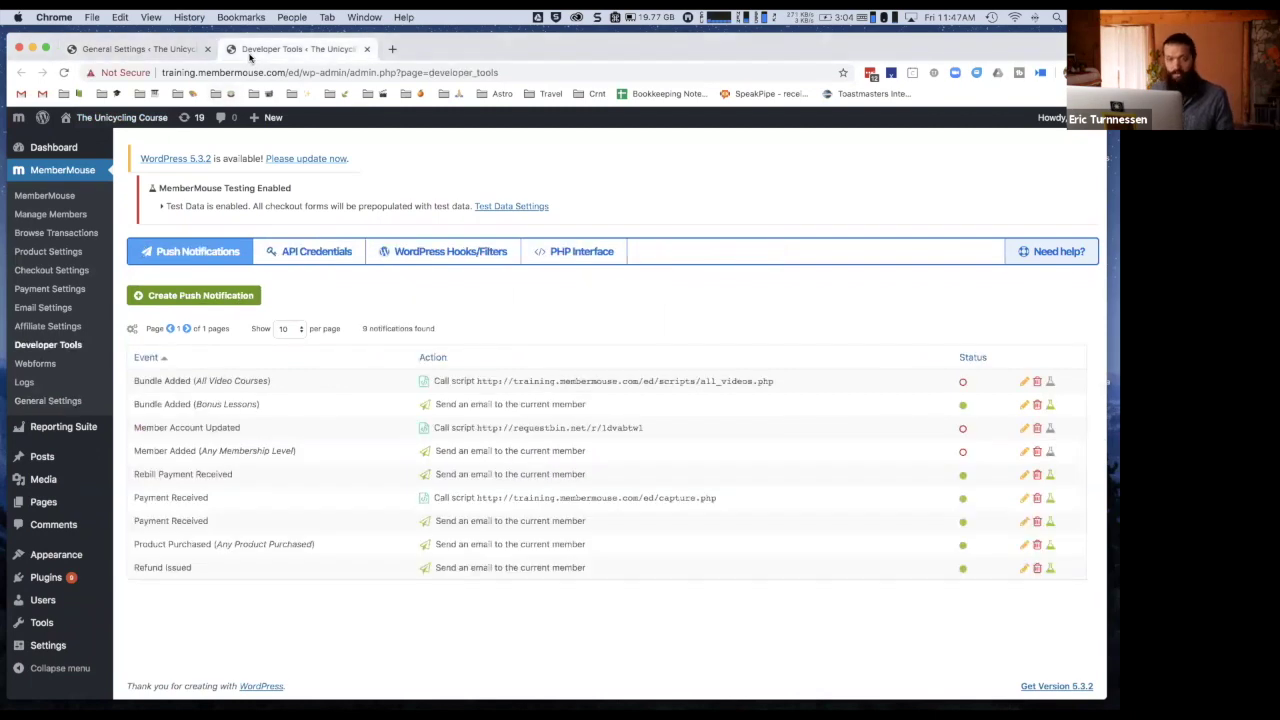
key("super+w")
left_click(47, 213)
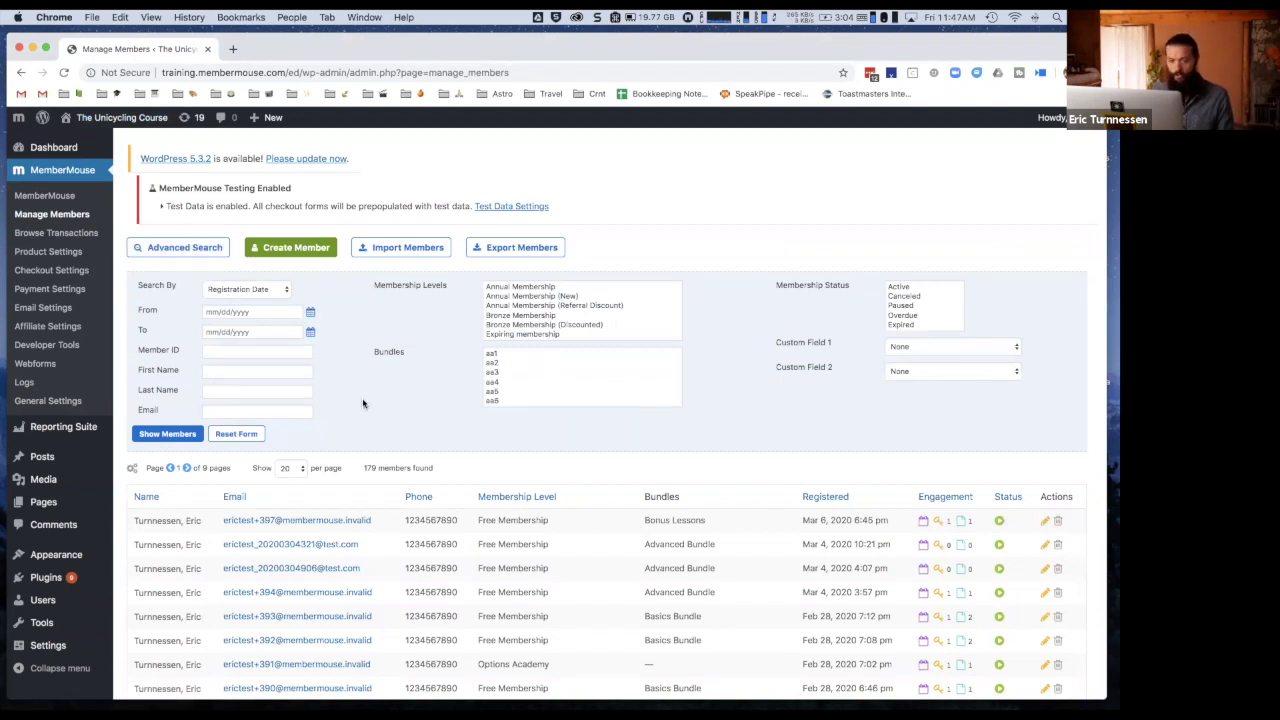
scroll(272, 253, "down", 1)
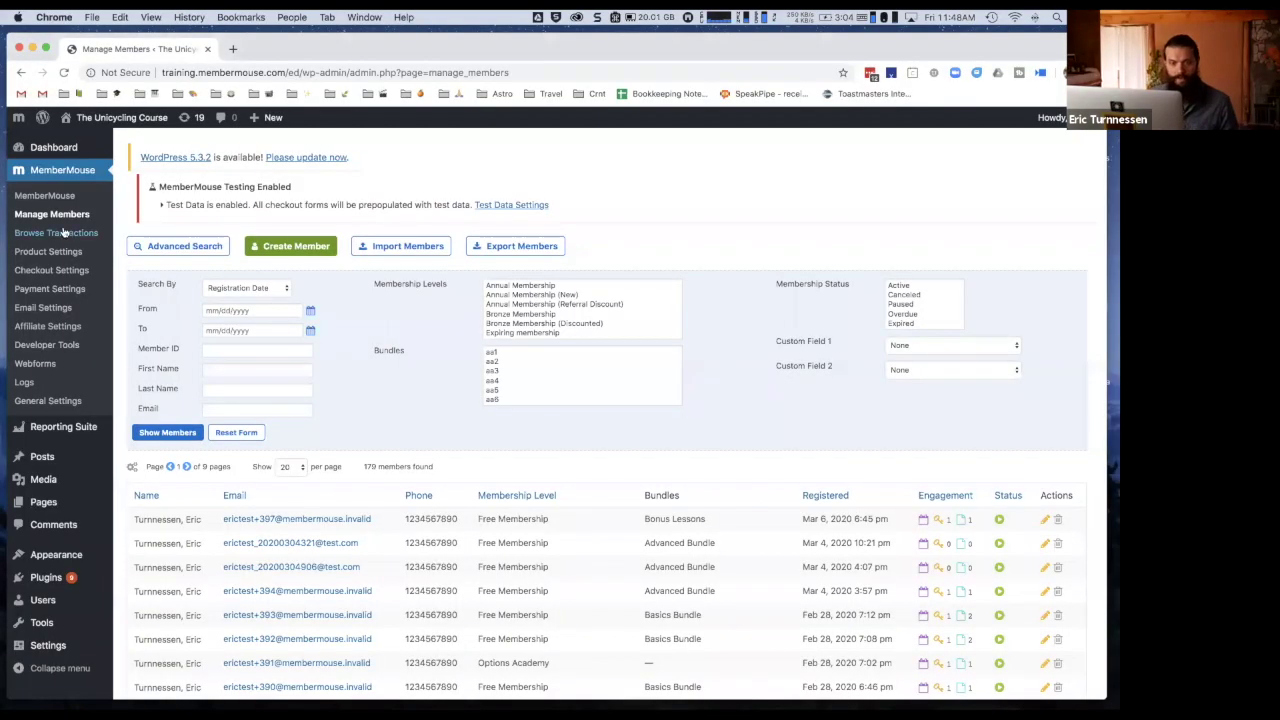
left_click(48, 253)
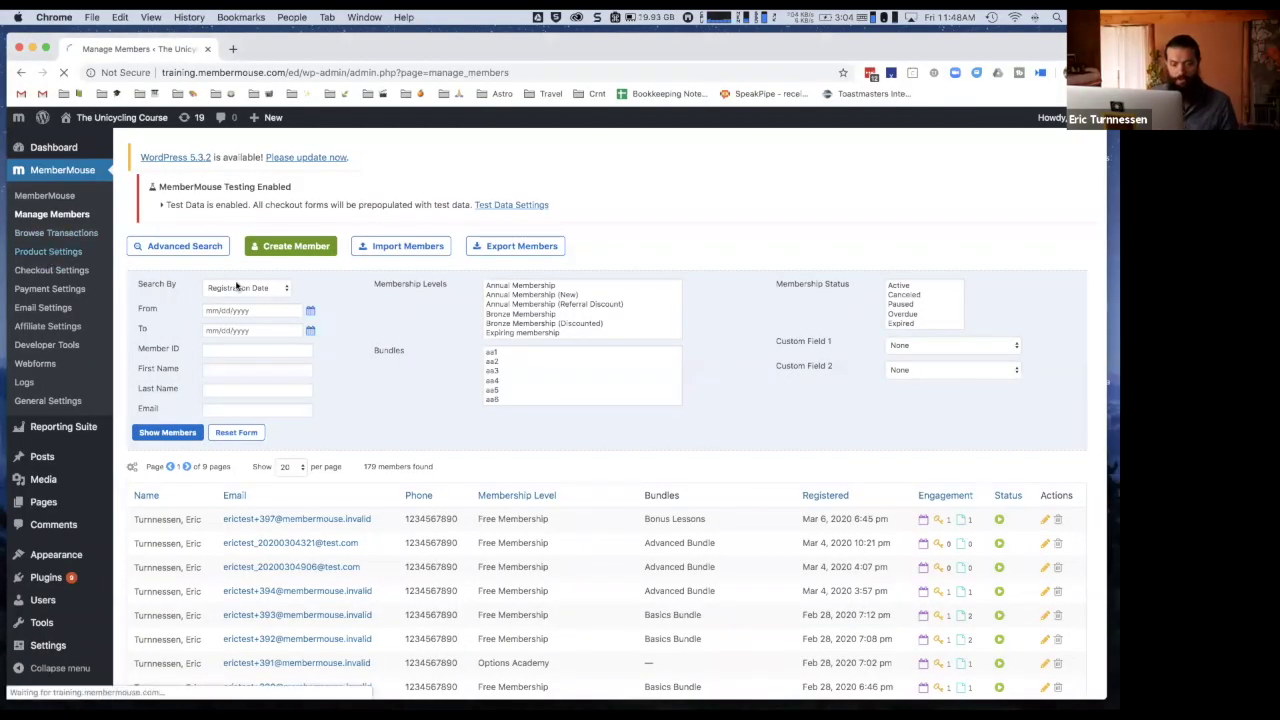
Create a new membership level with expiry enabled after 30 days.
left_click(298, 262)
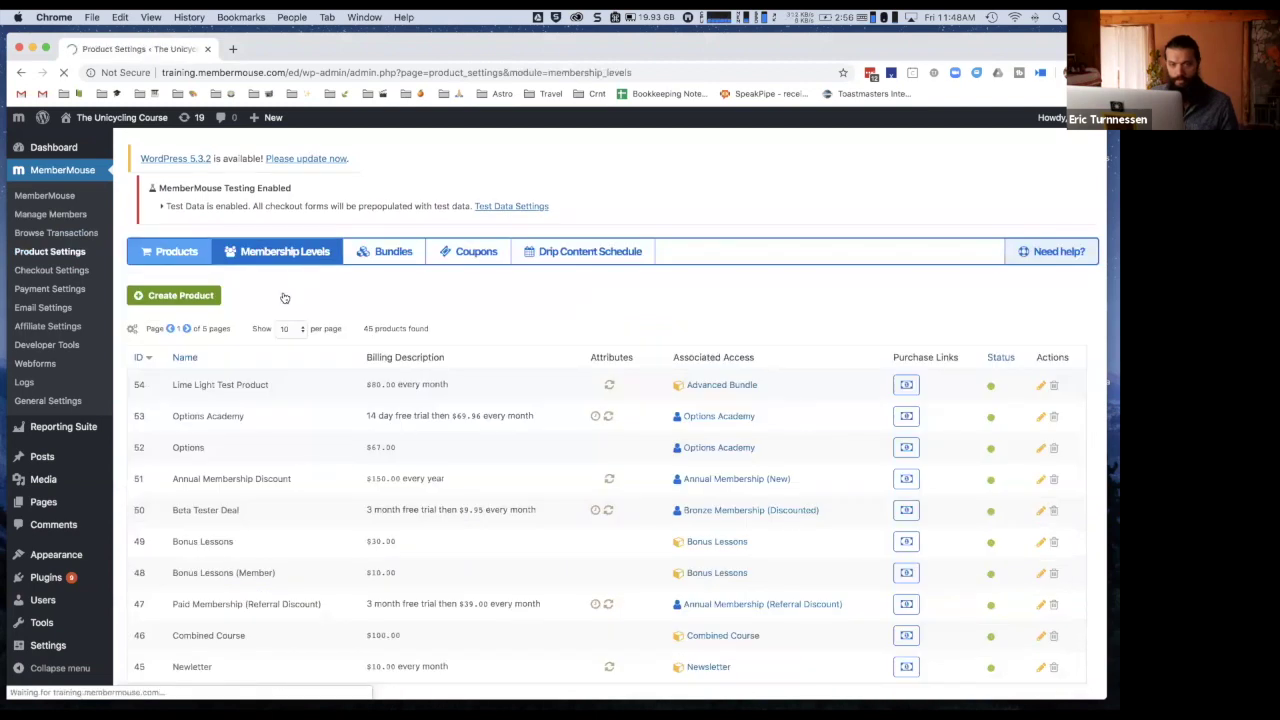
left_click(258, 297)
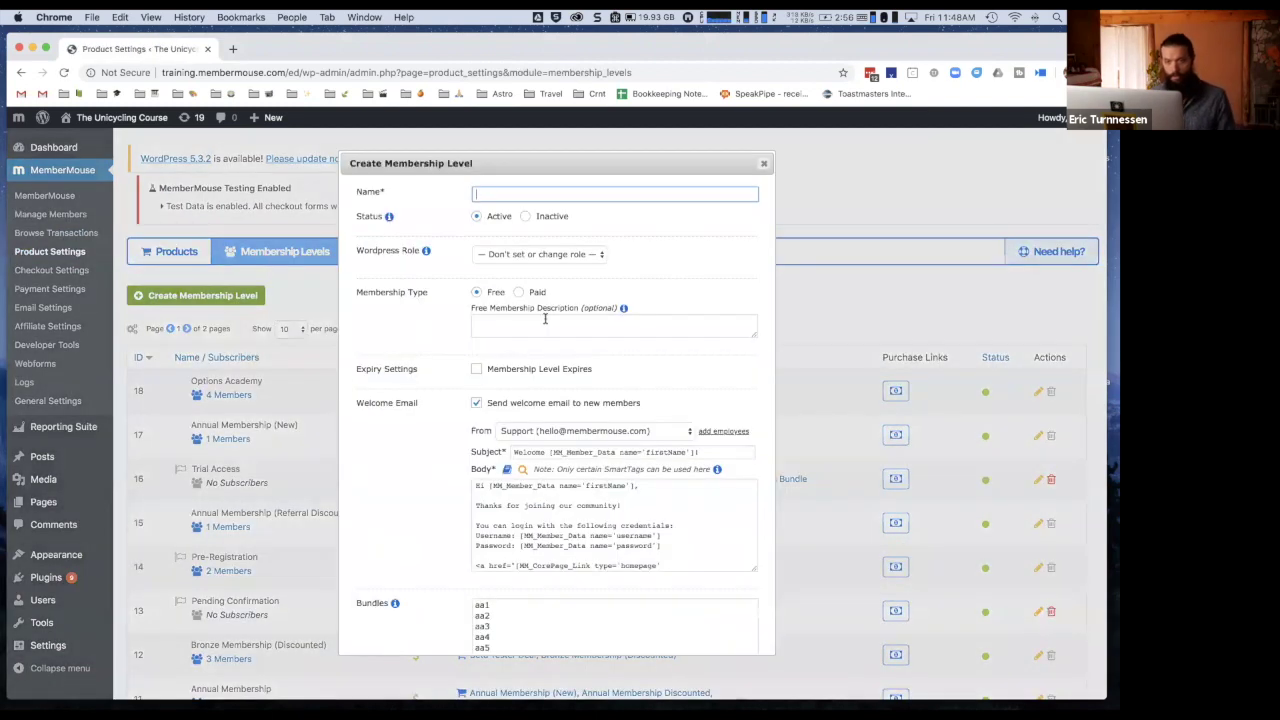
left_click(477, 372)
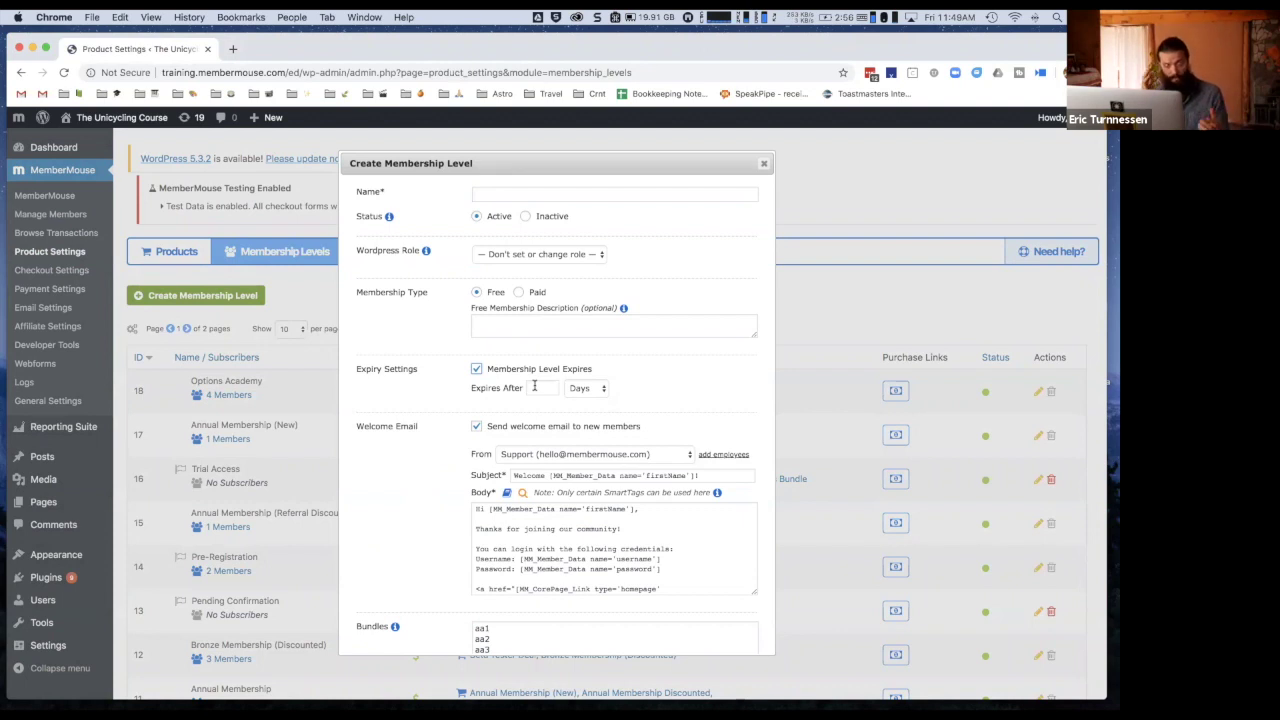
left_click(534, 386)
type("30")
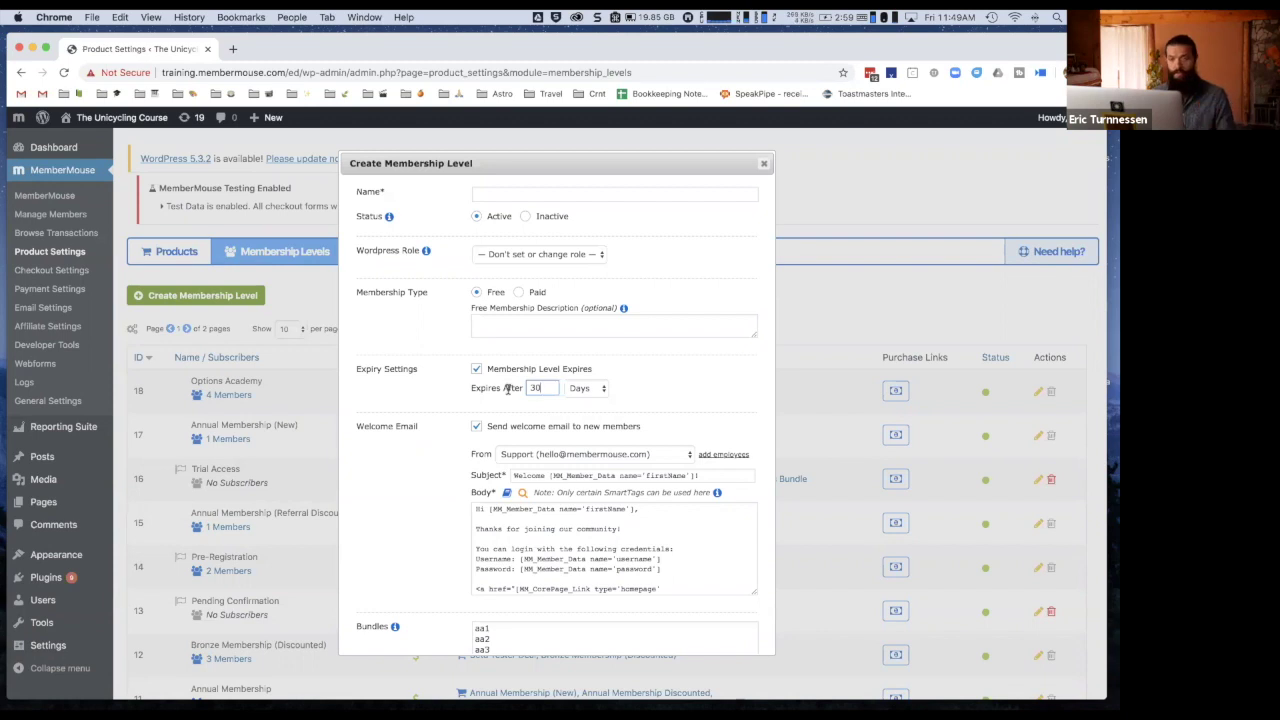
left_click_drag(540, 388, 526, 387)
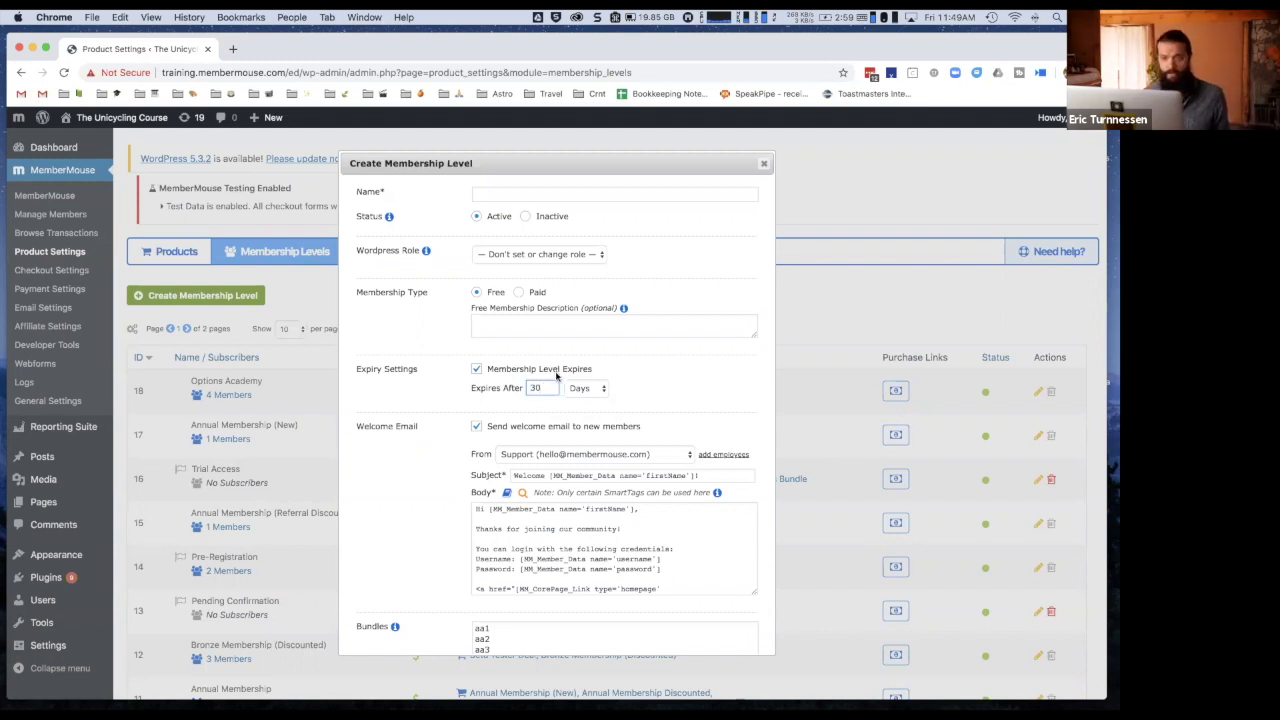
left_click(551, 386)
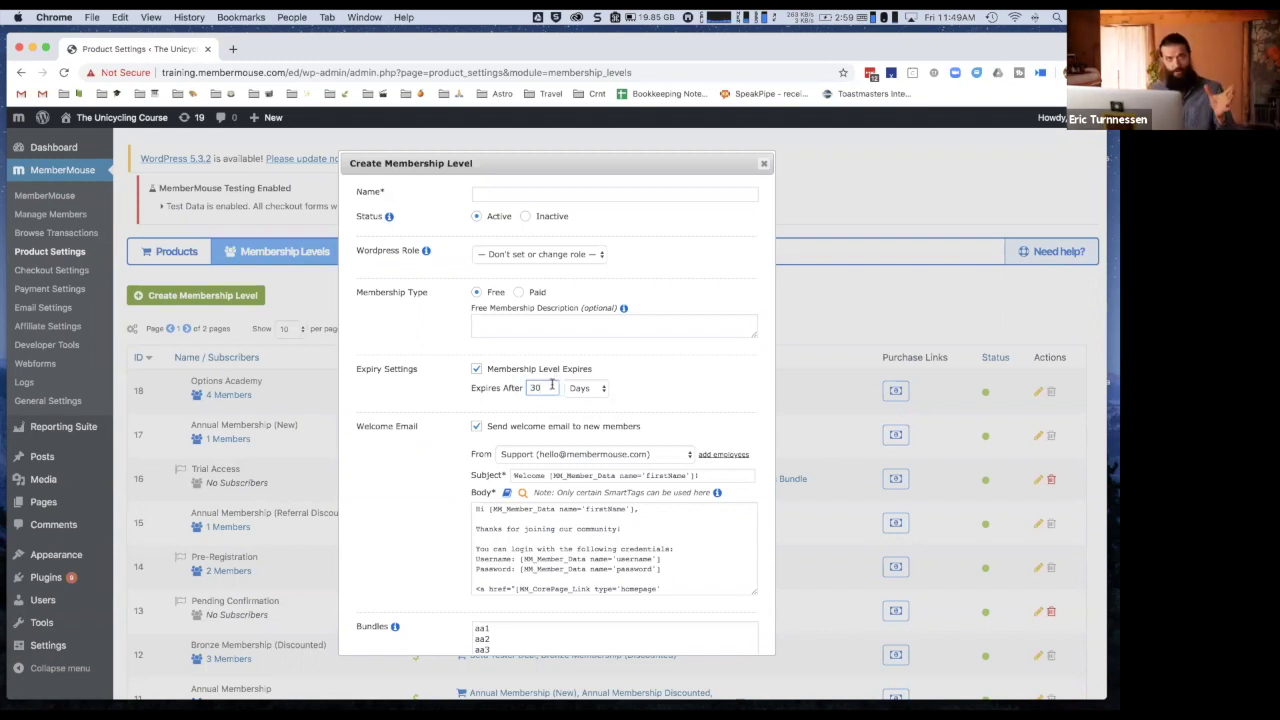
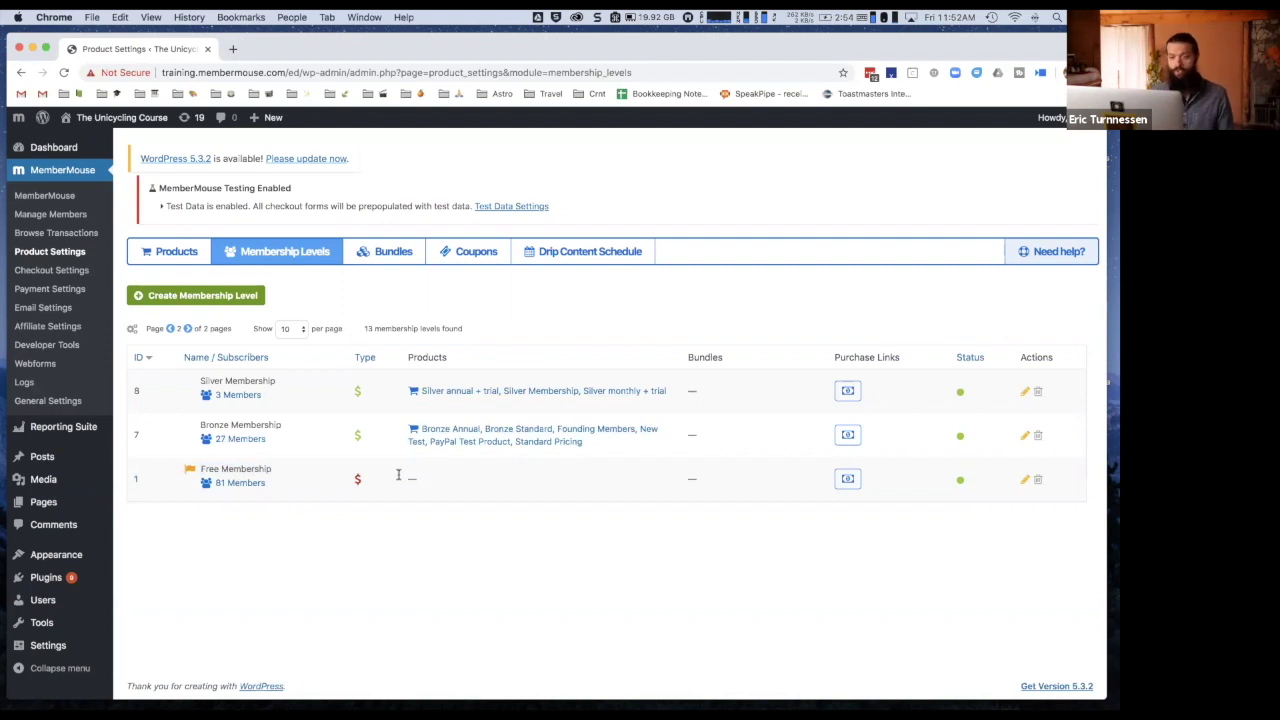
left_click(848, 480)
mouse_move(648, 433)
left_mouse_down()
mouse_move(624, 433)
mouse_move(635, 435)
left_mouse_up()
left_click(660, 433)
left_click_drag(650, 433, 398, 433)
left_click(400, 433)
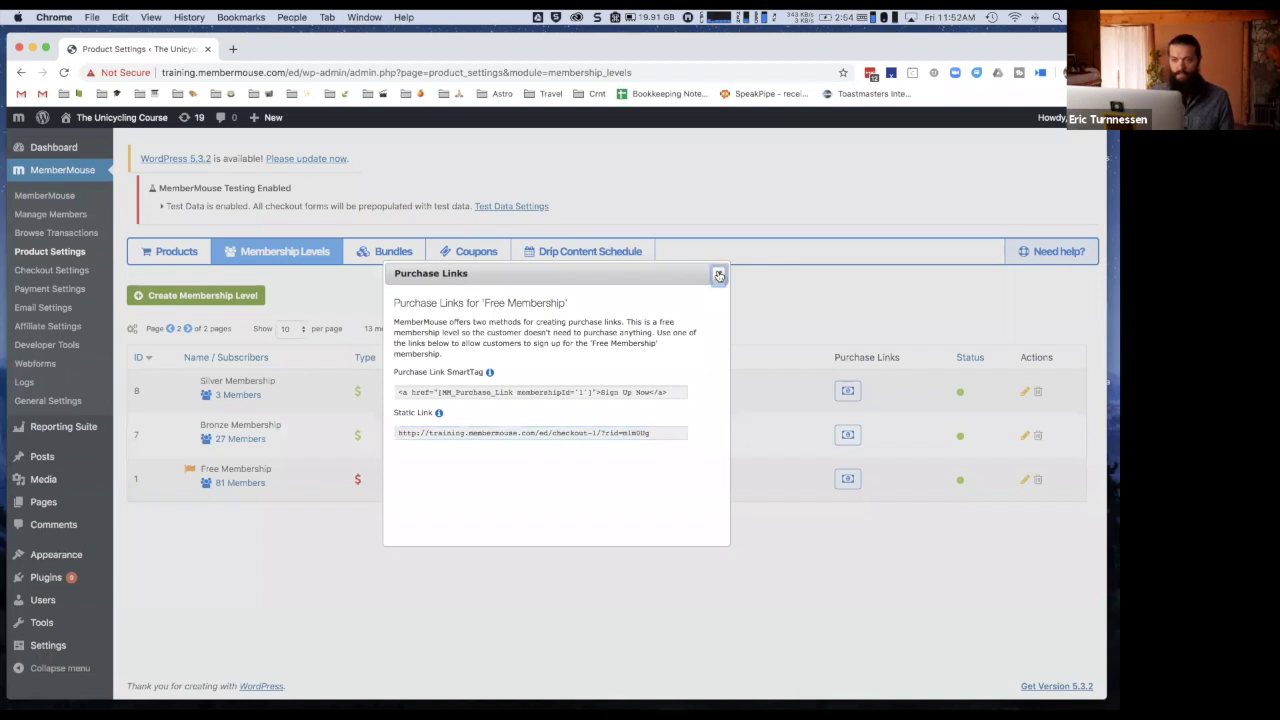
left_click(718, 275)
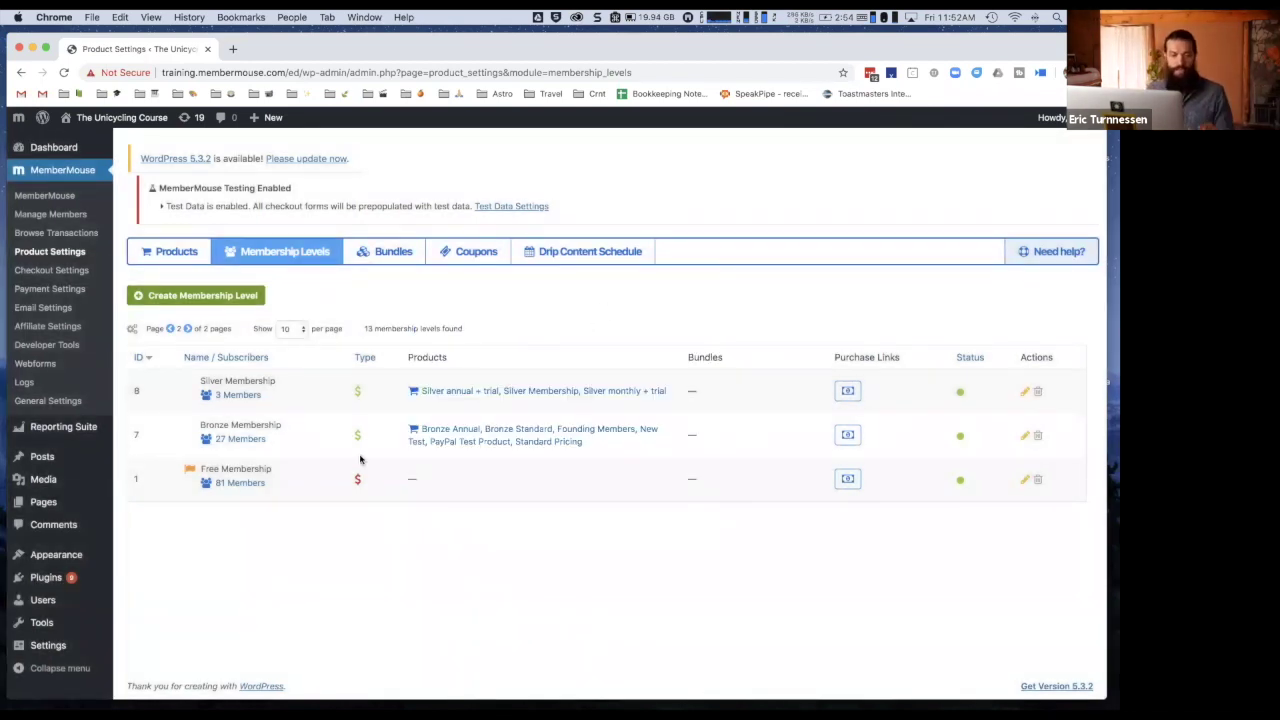
left_click_drag(286, 468, 204, 467)
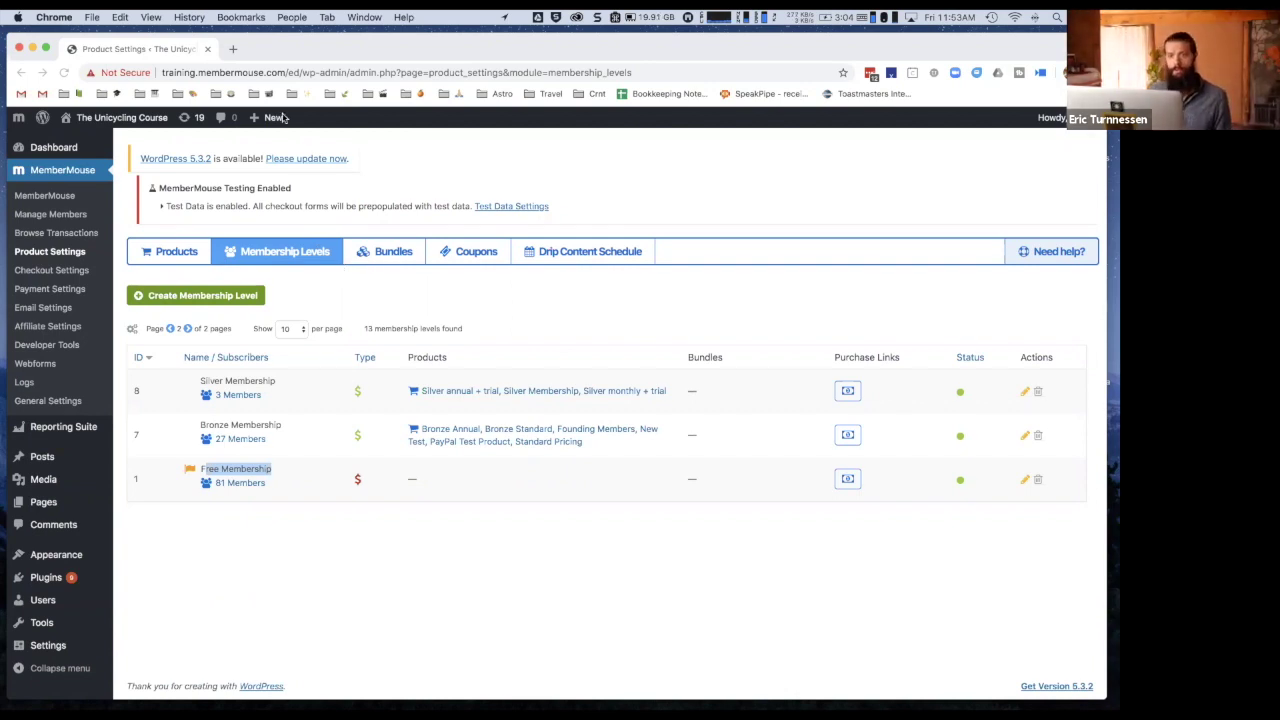
In a new tab, search MemberMouse support for 'mm member decision' and open the Member Decision SmartTag article.
left_click(232, 50)
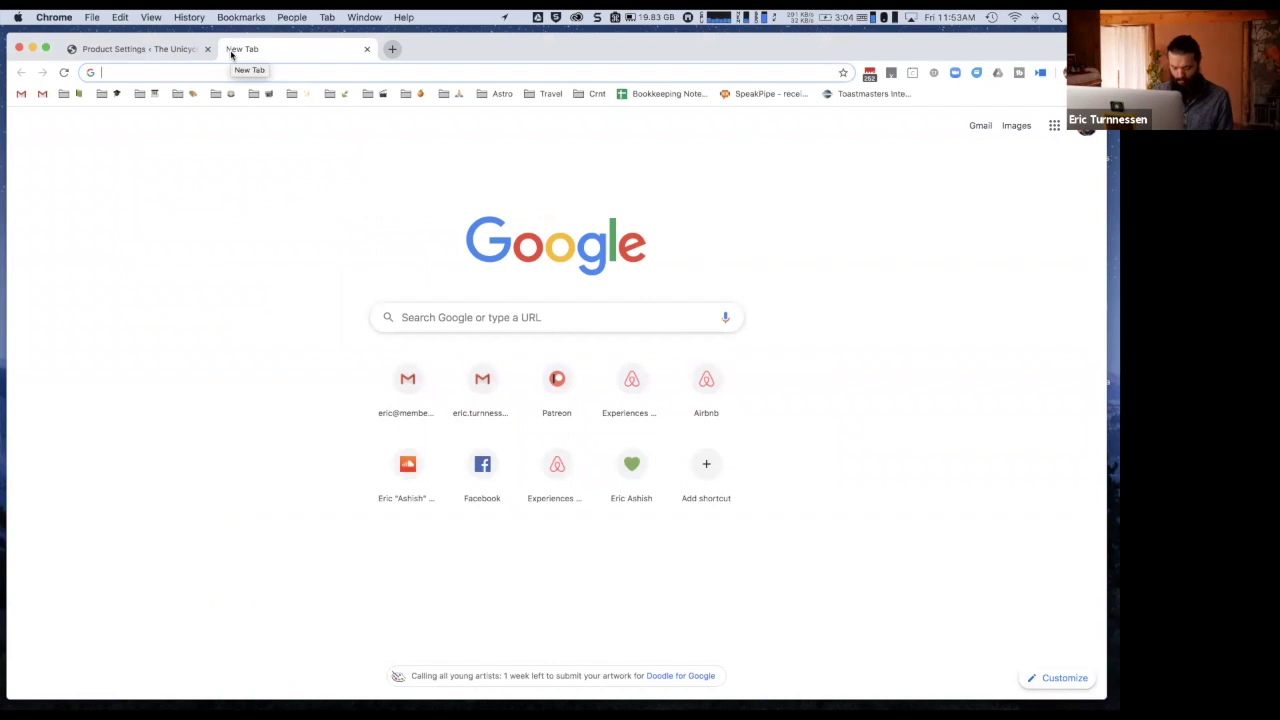
type("sup")
key("Return")
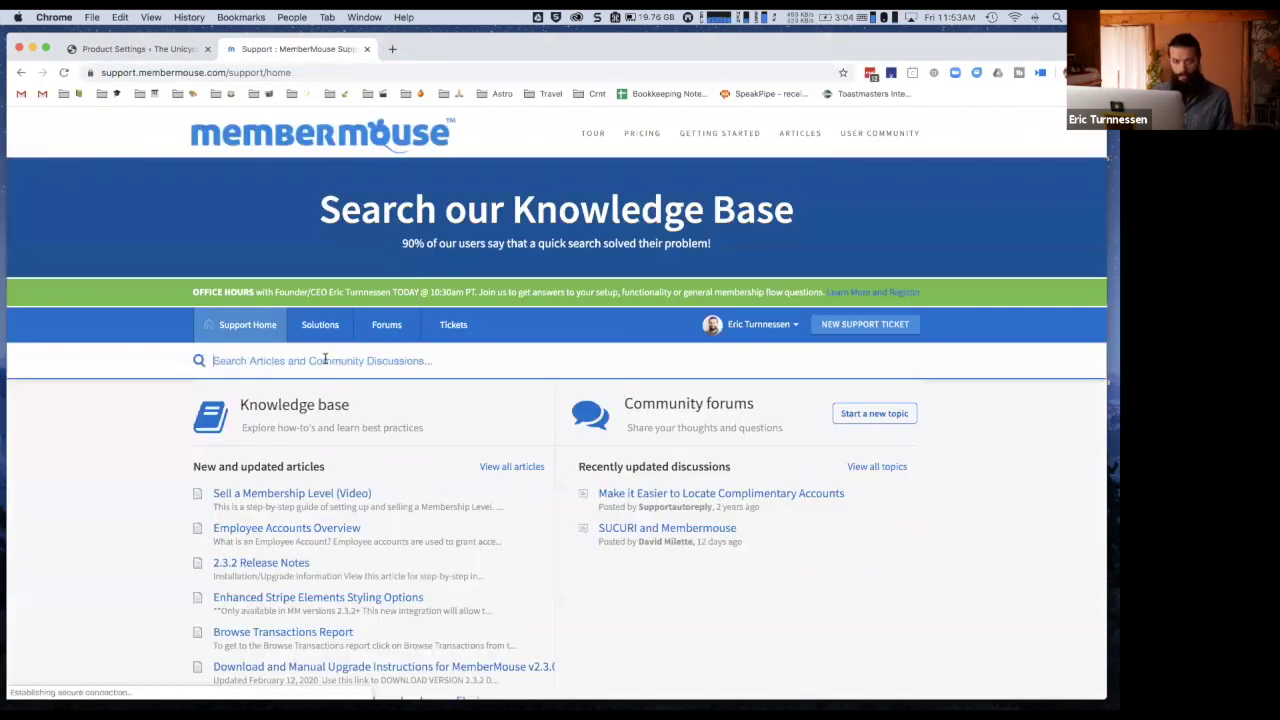
left_click(330, 360)
type("mm member")
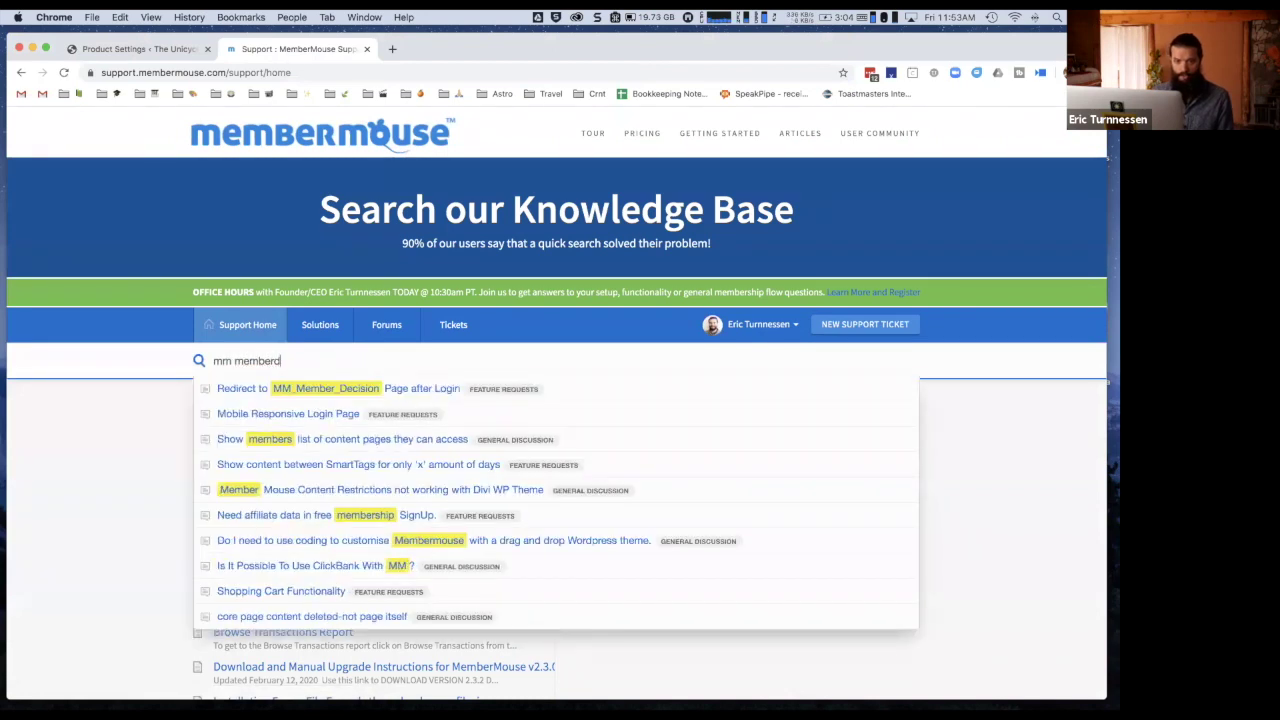
type(" decision")
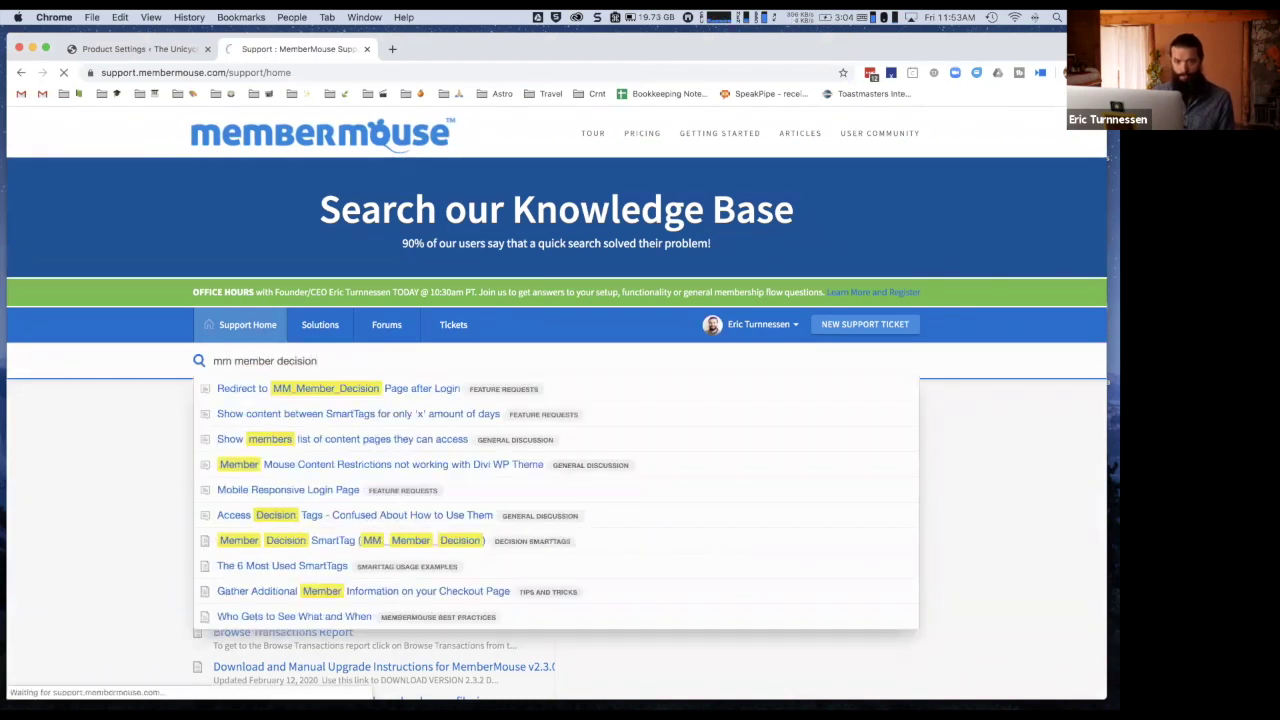
key("Return")
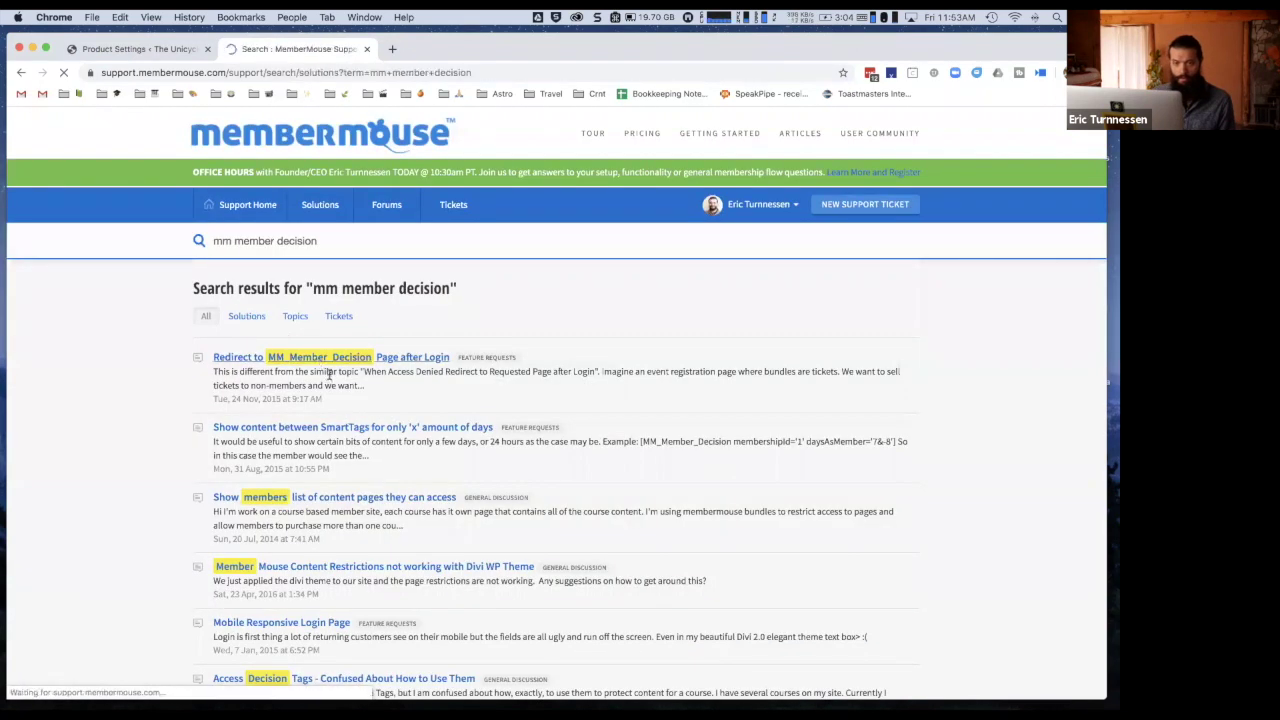
left_click(424, 381)
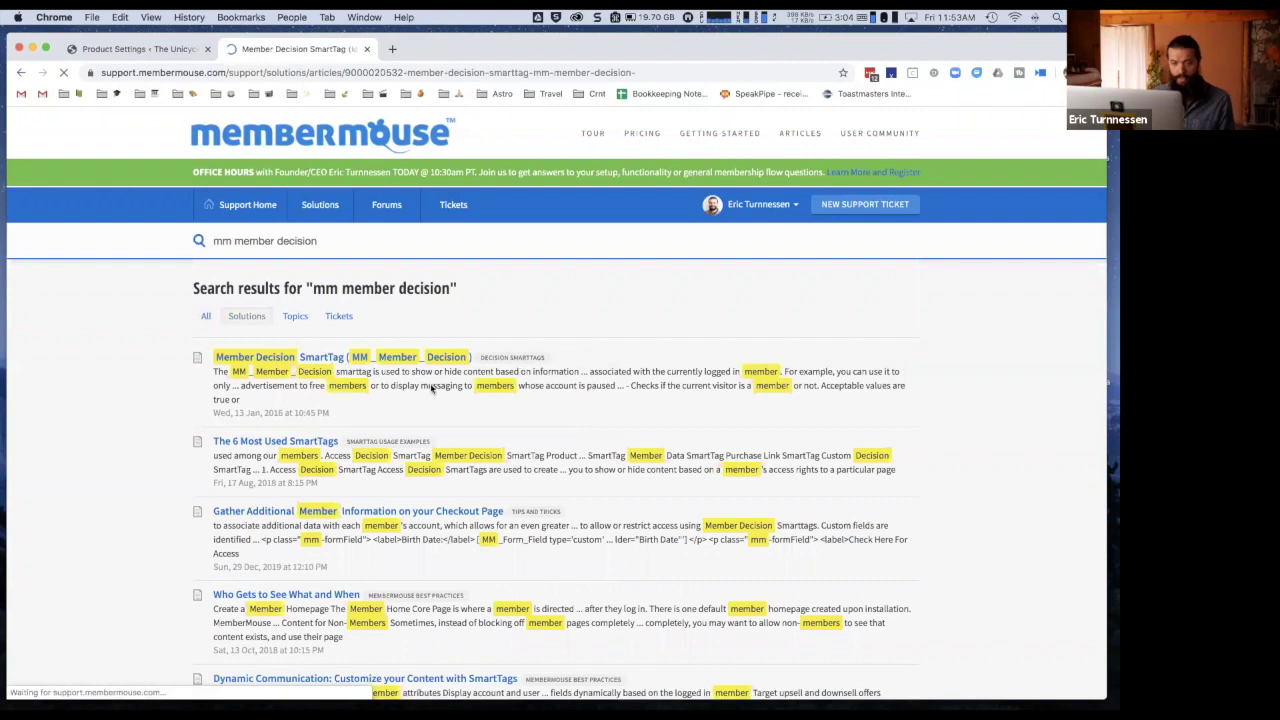
Scroll to Example #1 and highlight its tag attributes, greeting paragraph and closing MM_Member_Decision tag.
scroll(421, 445, "down", 6)
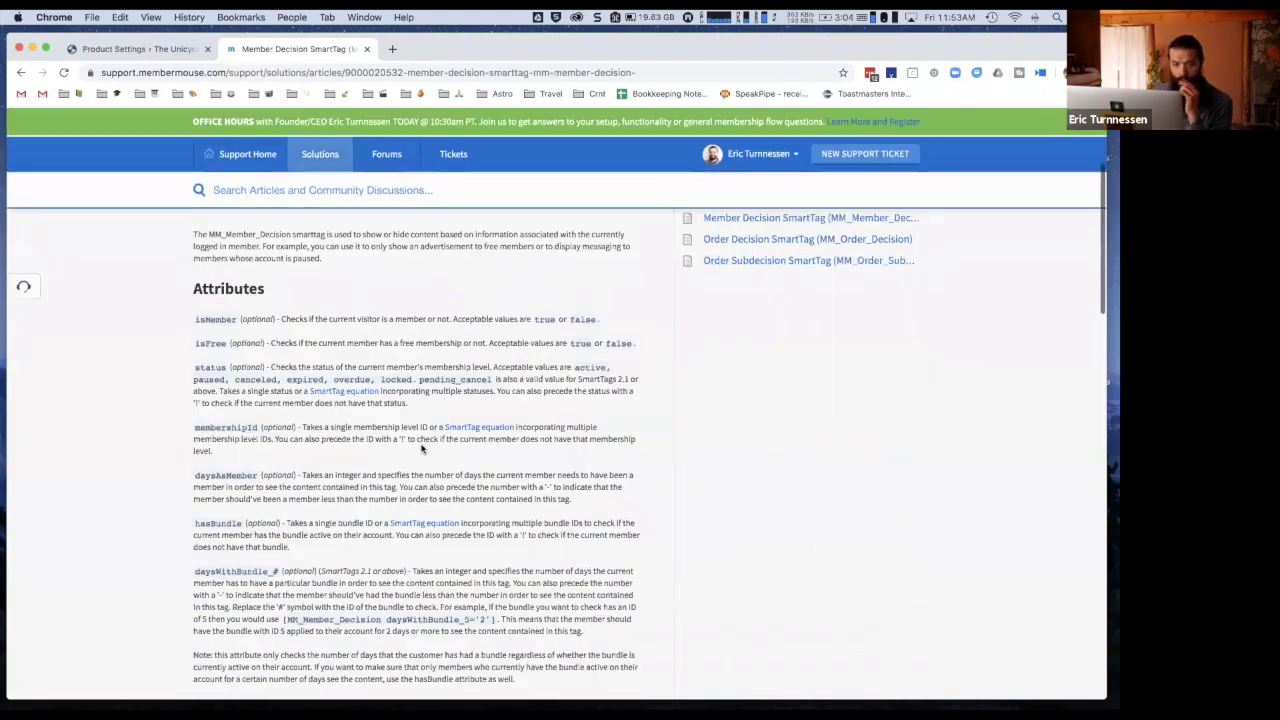
scroll(421, 447, "up", 2)
scroll(421, 445, "down", 3)
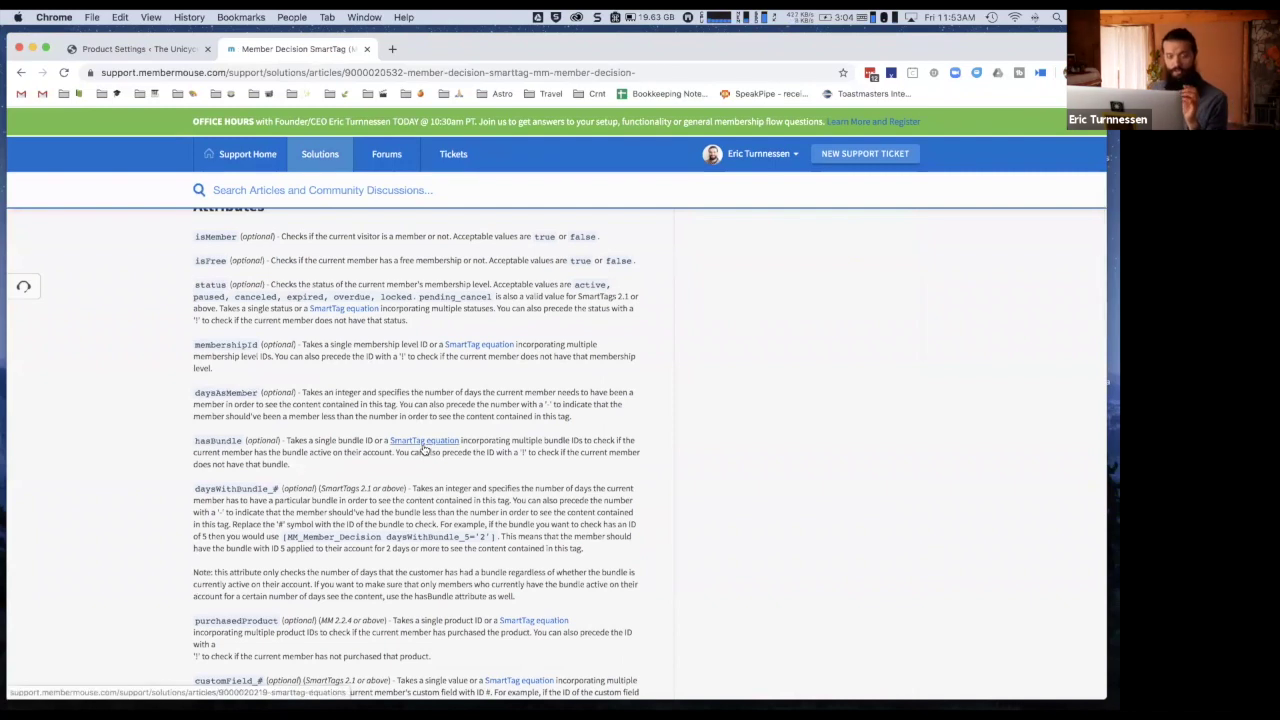
scroll(423, 450, "down", 1)
scroll(423, 450, "down", 15)
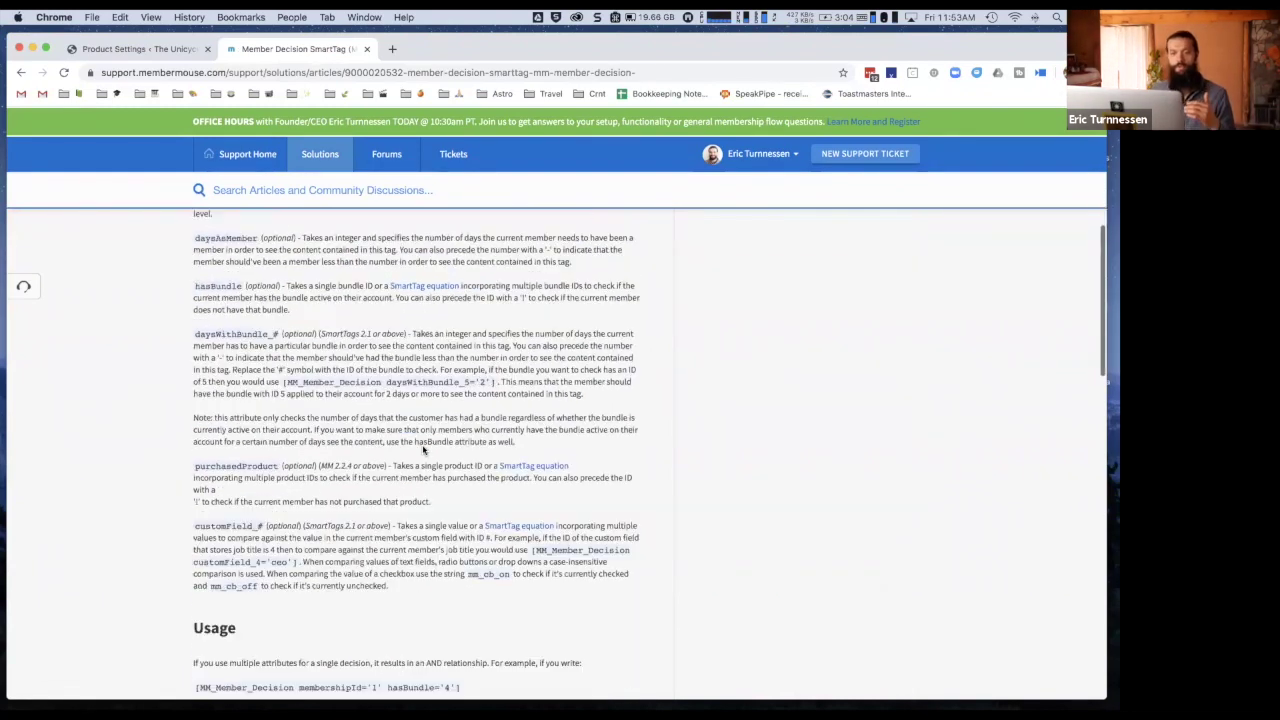
scroll(423, 450, "down", 4)
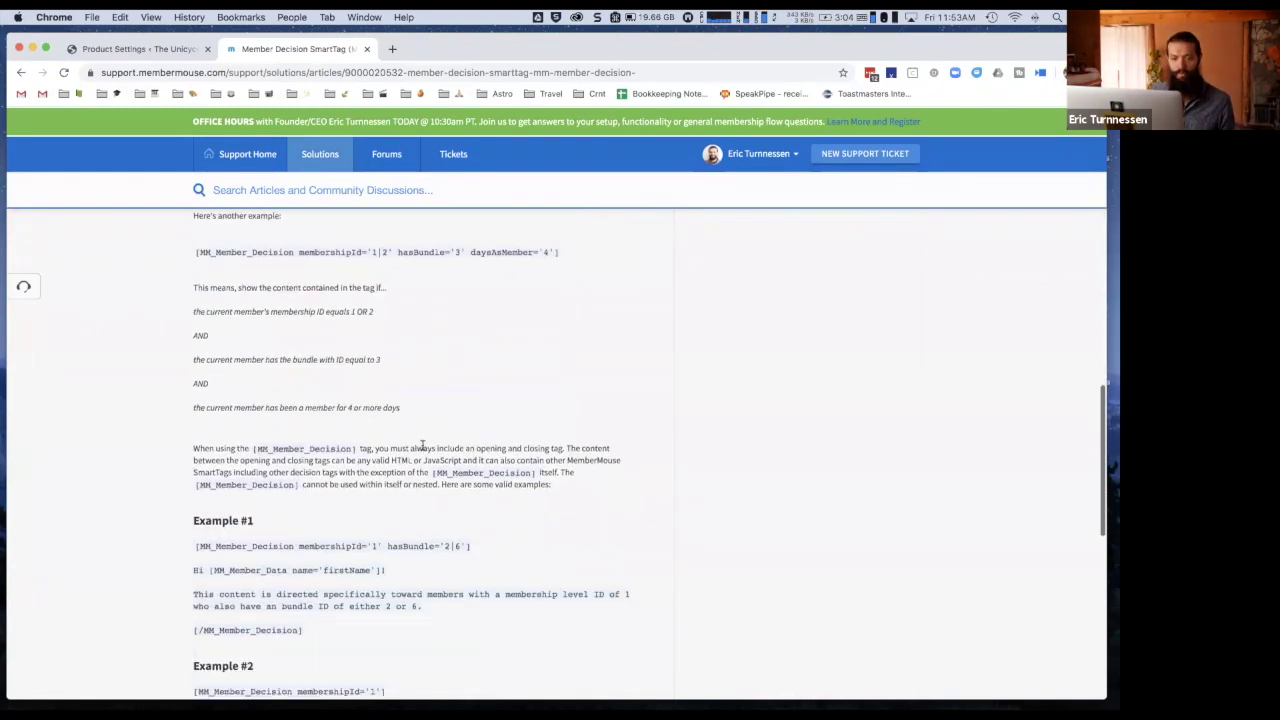
left_click_drag(196, 508, 478, 513)
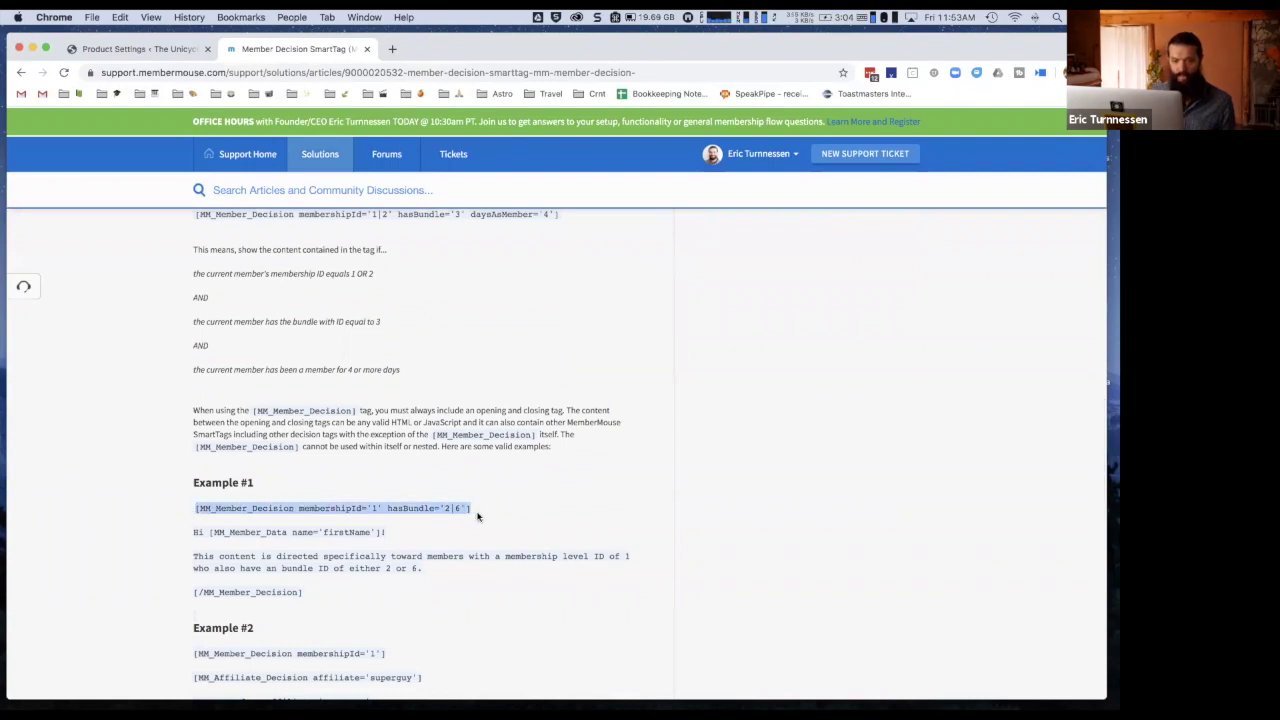
left_click_drag(326, 594, 193, 591)
left_click_drag(423, 569, 194, 531)
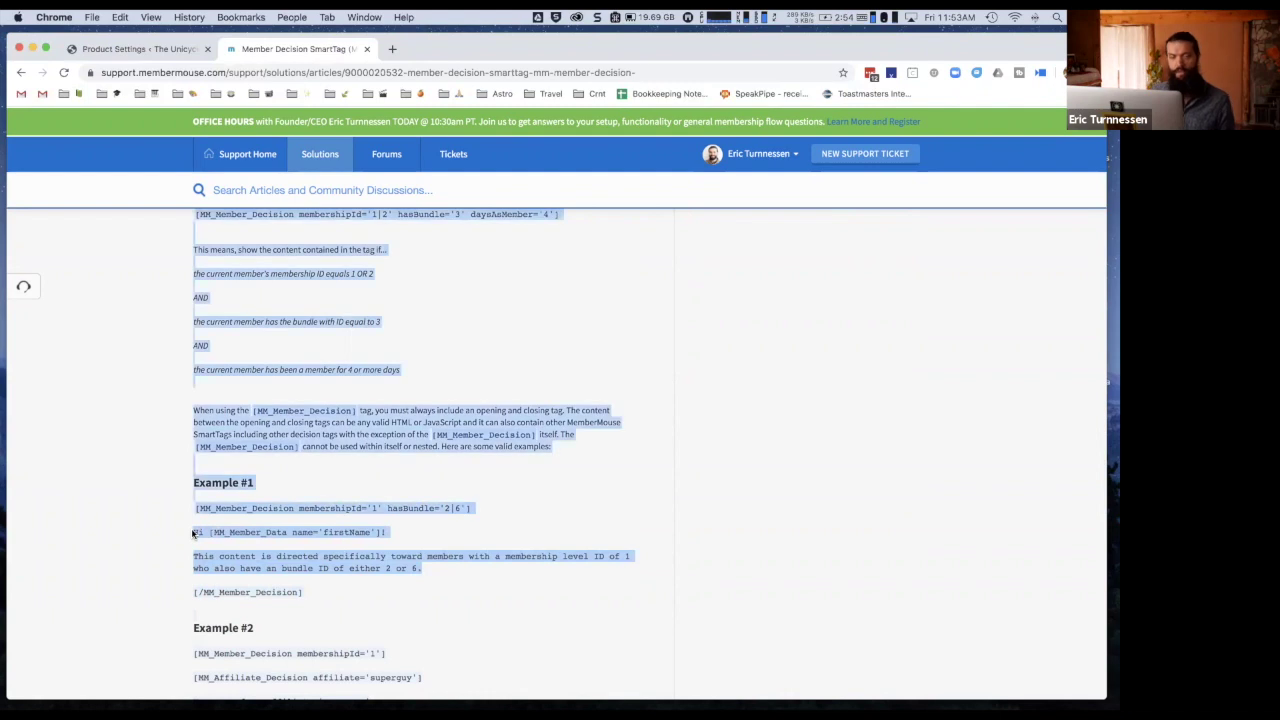
left_click(205, 531)
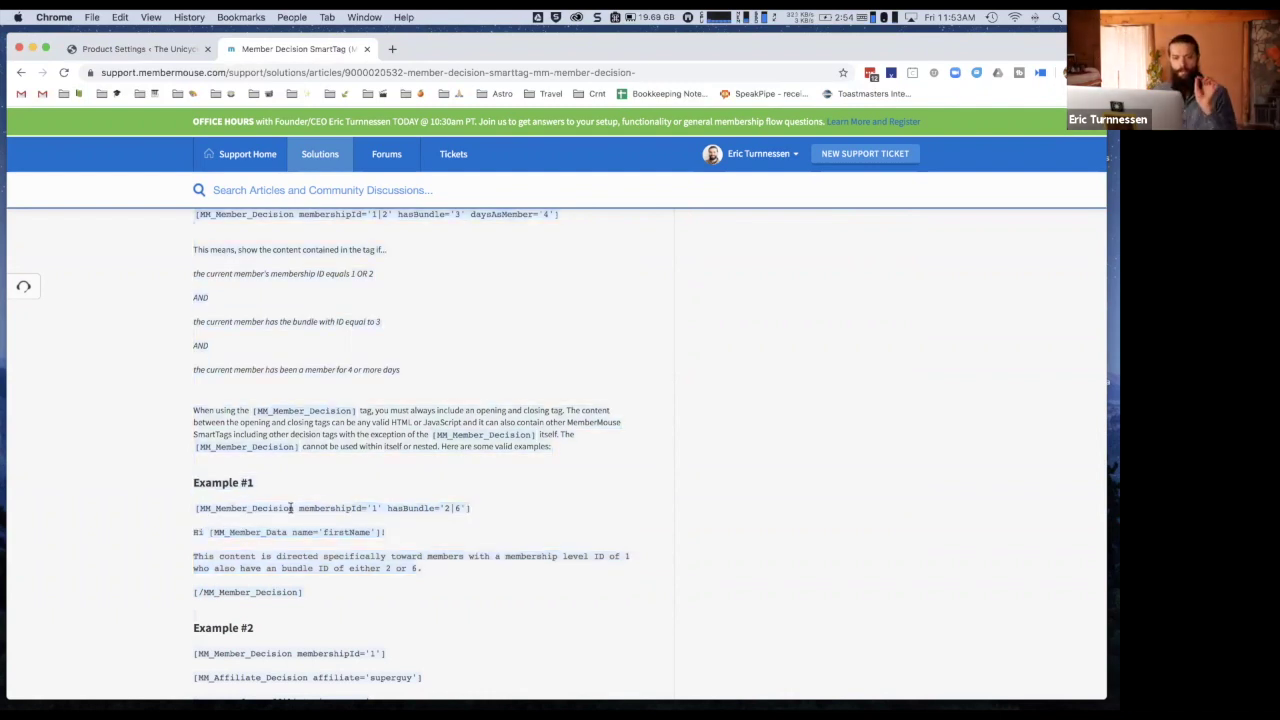
left_click_drag(296, 508, 466, 505)
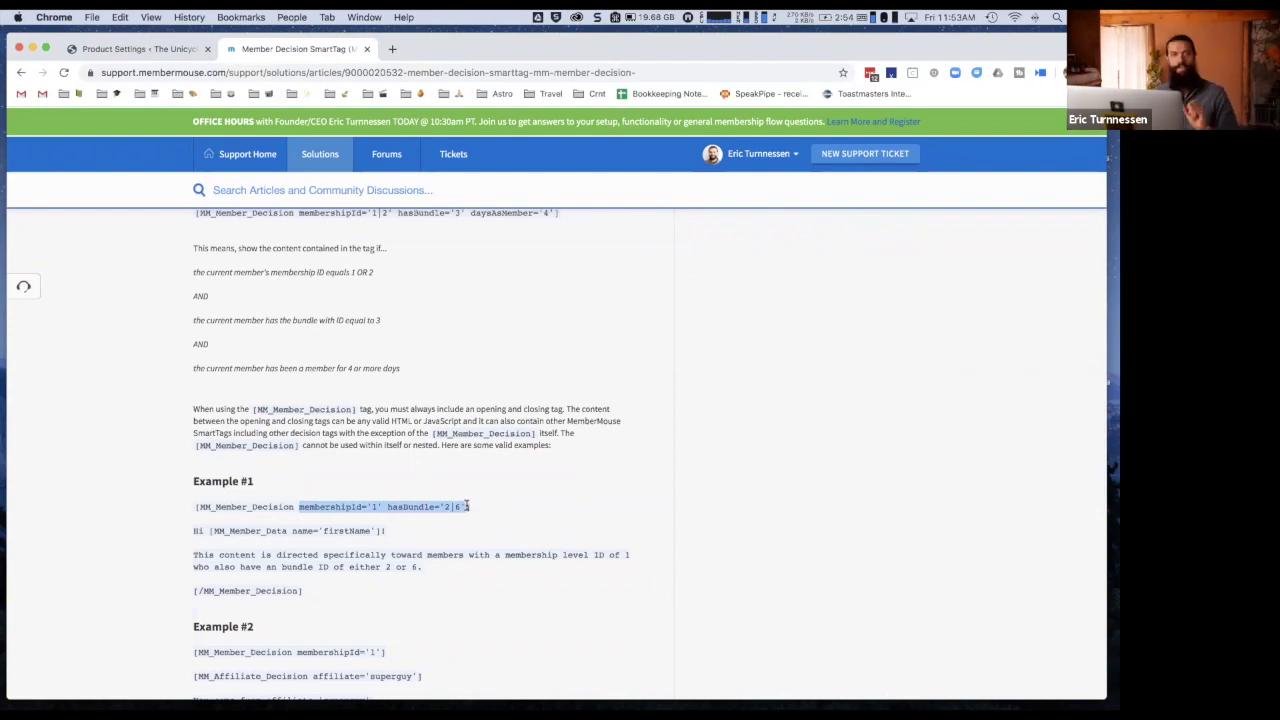
left_click(465, 503)
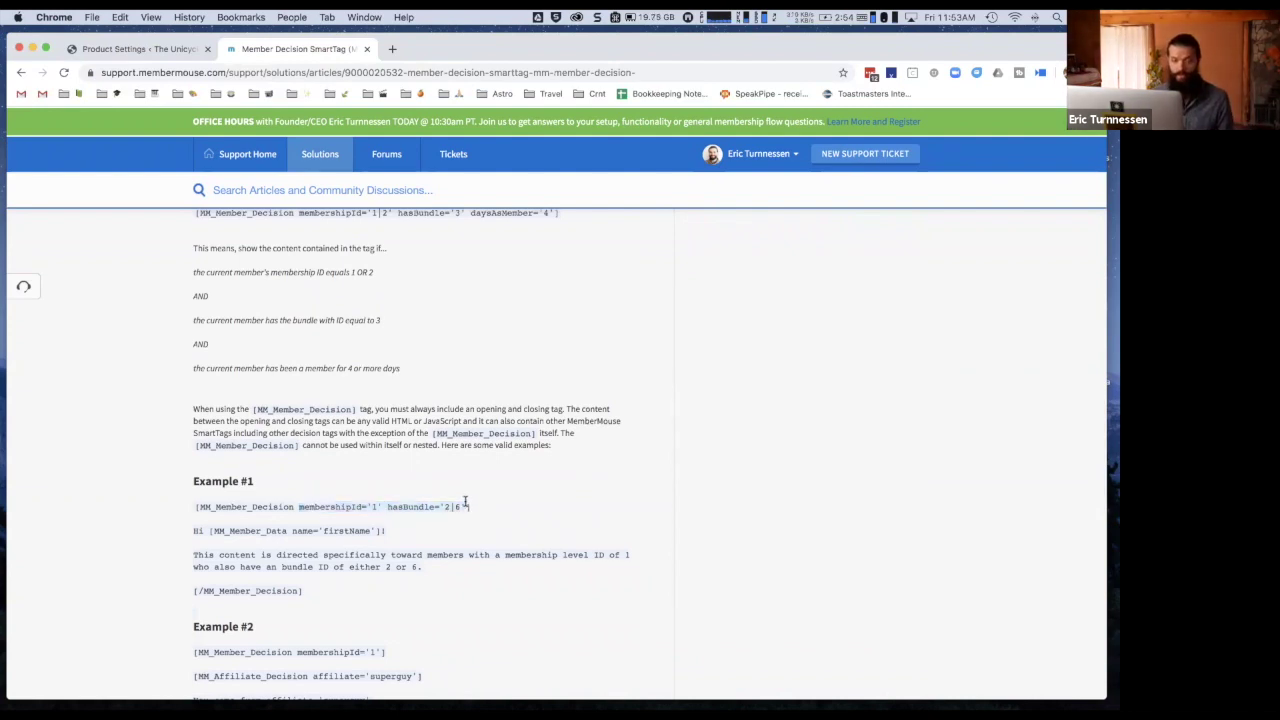
Highlight the isMember attribute description, then go back to the MemberMouse Product Settings page.
scroll(470, 509, "up", 15)
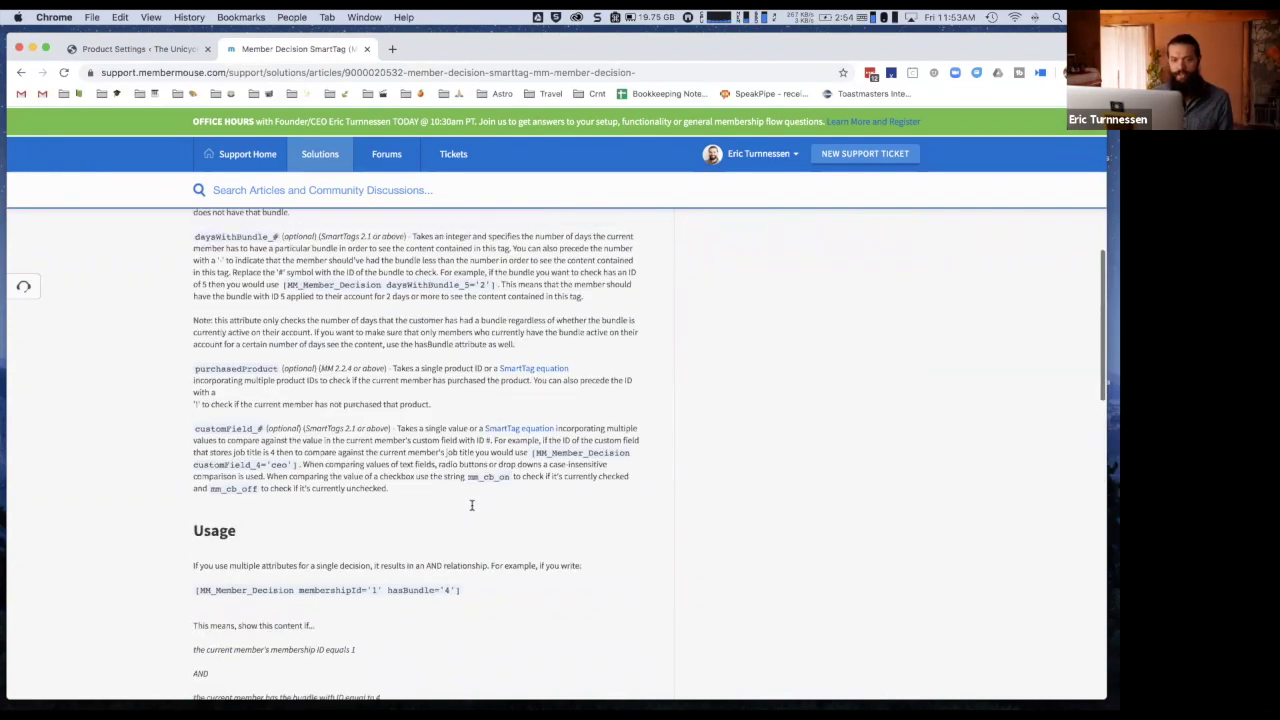
scroll(473, 505, "up", 5)
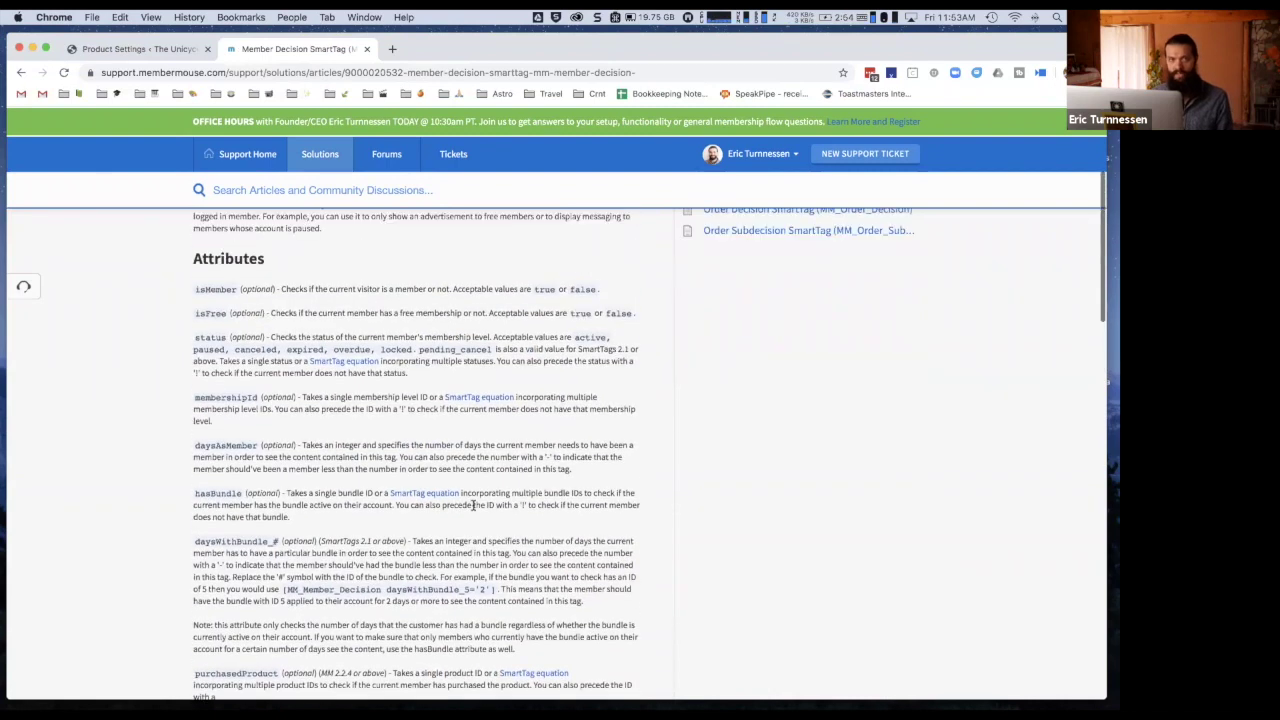
double_click(215, 334)
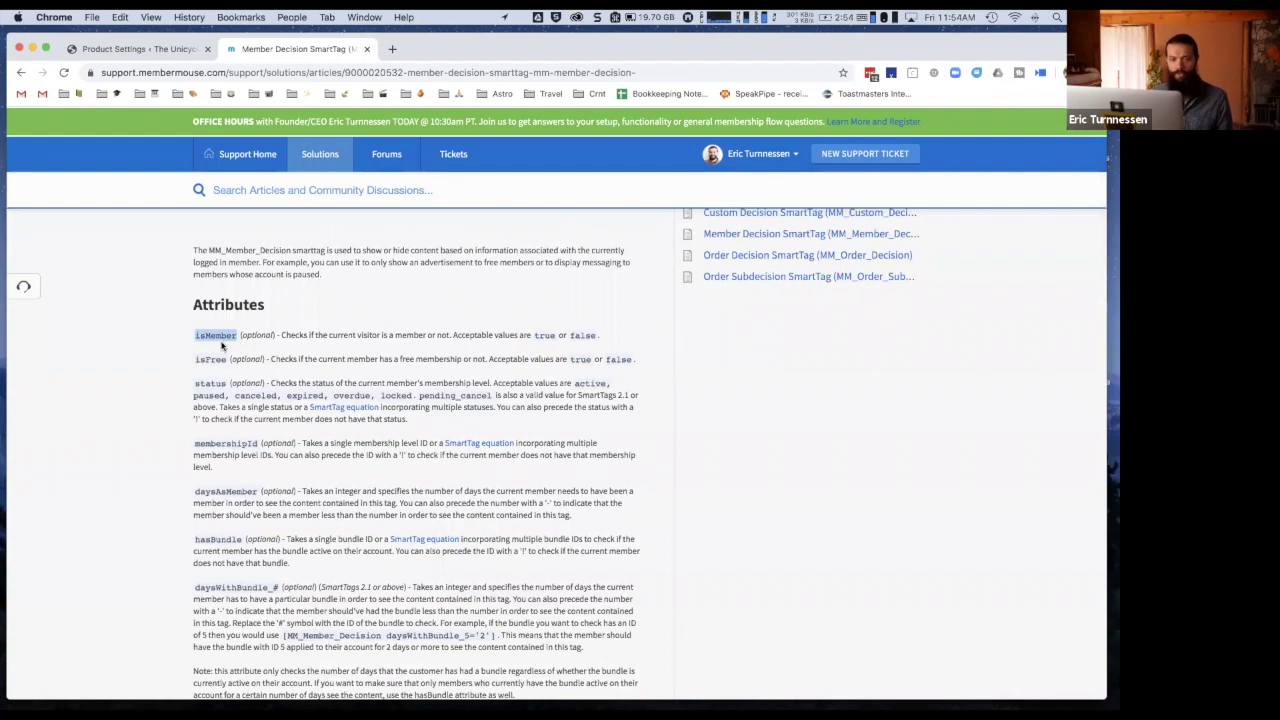
left_click(546, 334)
scroll(486, 424, "down", 7)
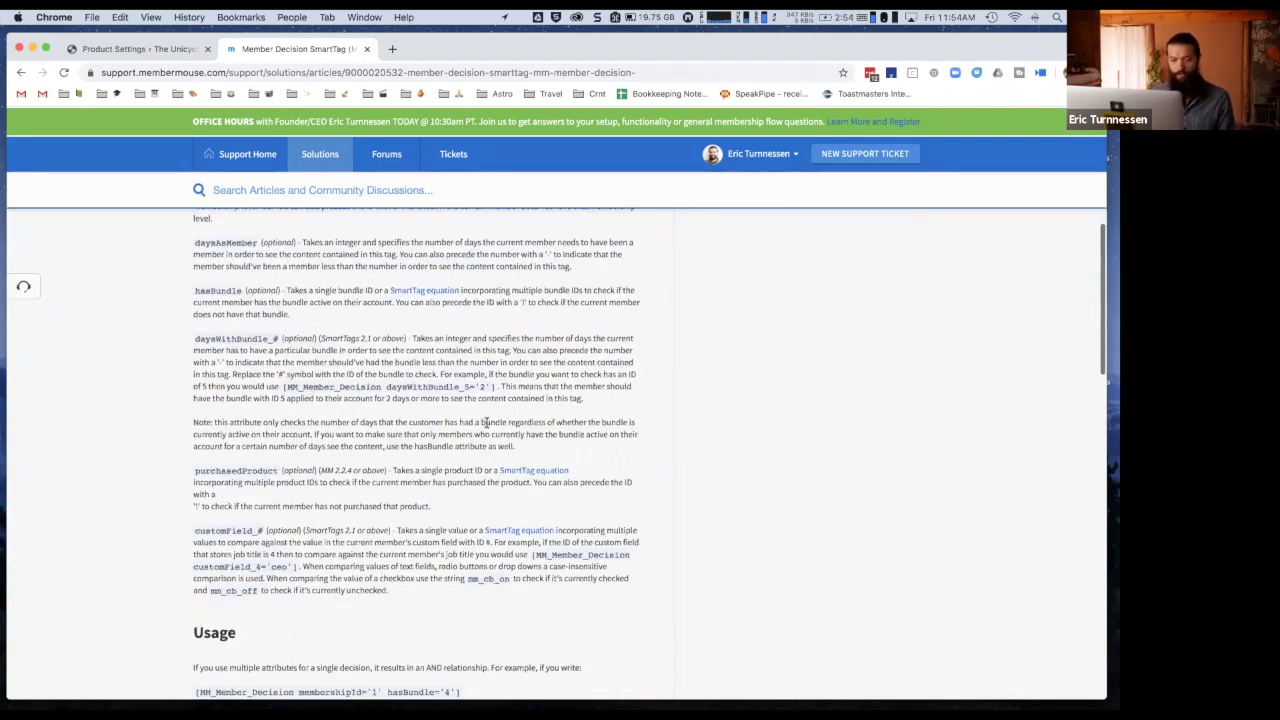
scroll(404, 512, "down", 5)
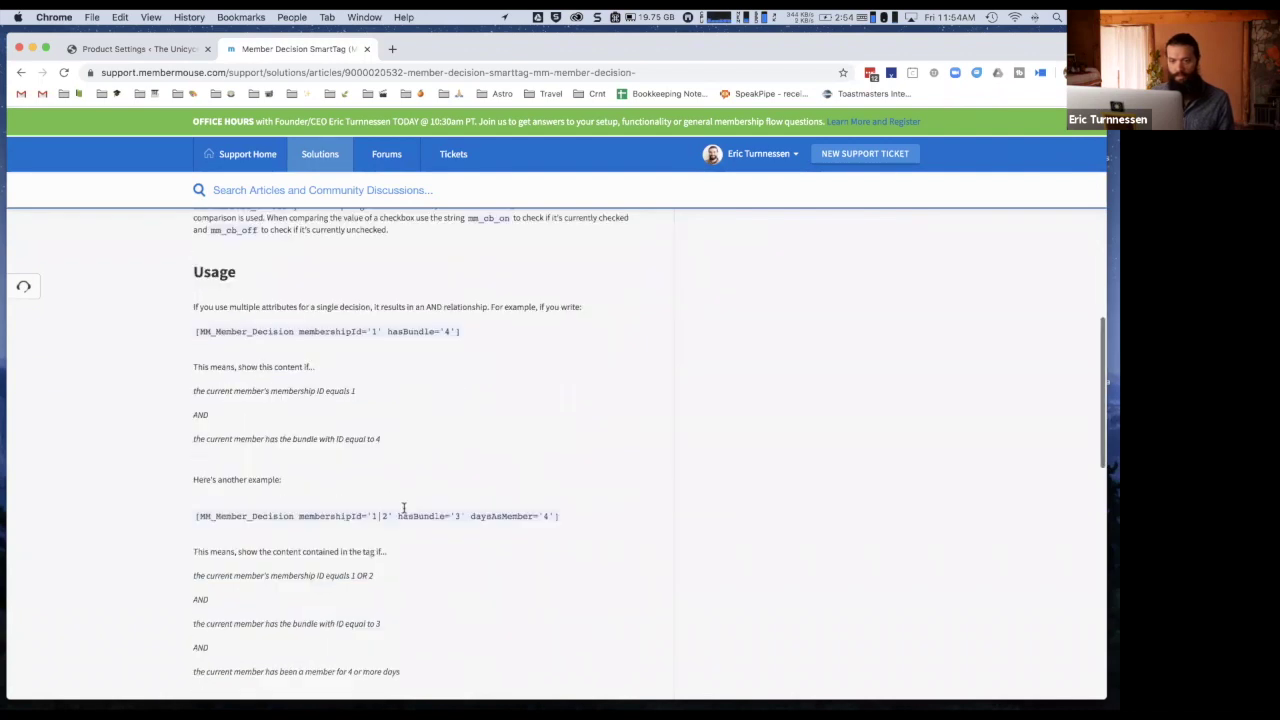
scroll(404, 512, "down", 5)
left_click_drag(300, 496, 194, 419)
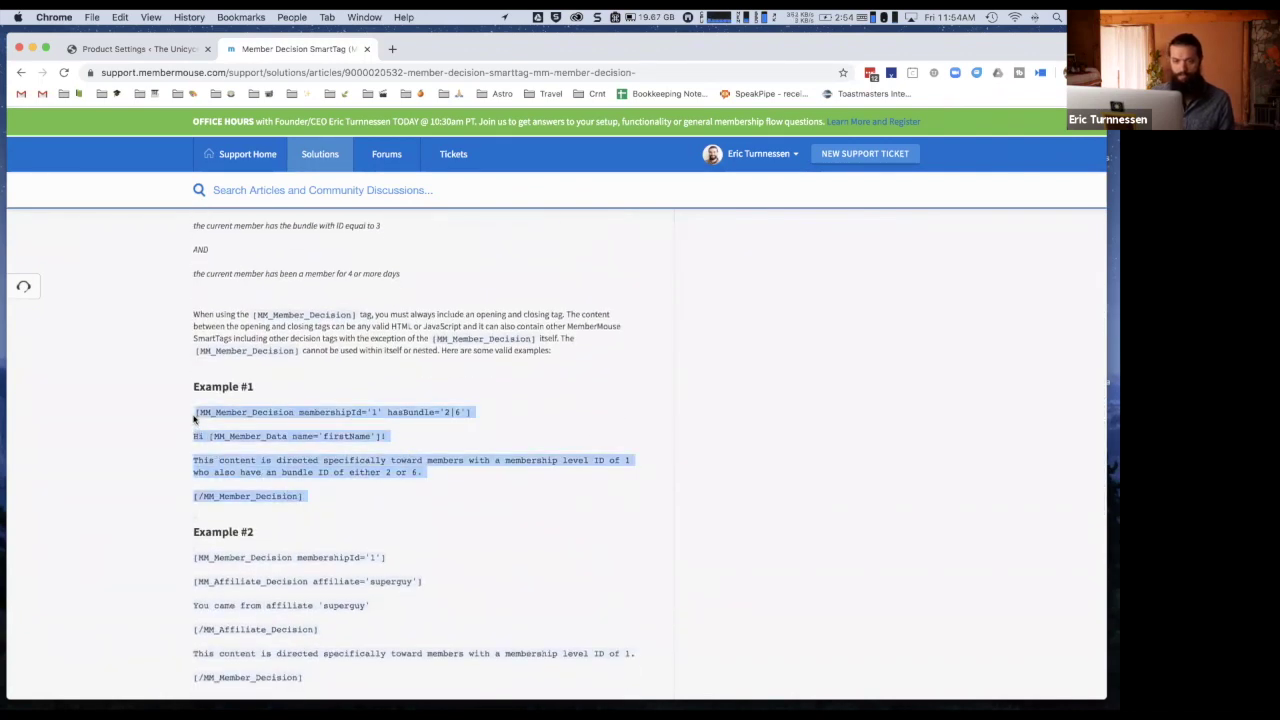
left_click(165, 50)
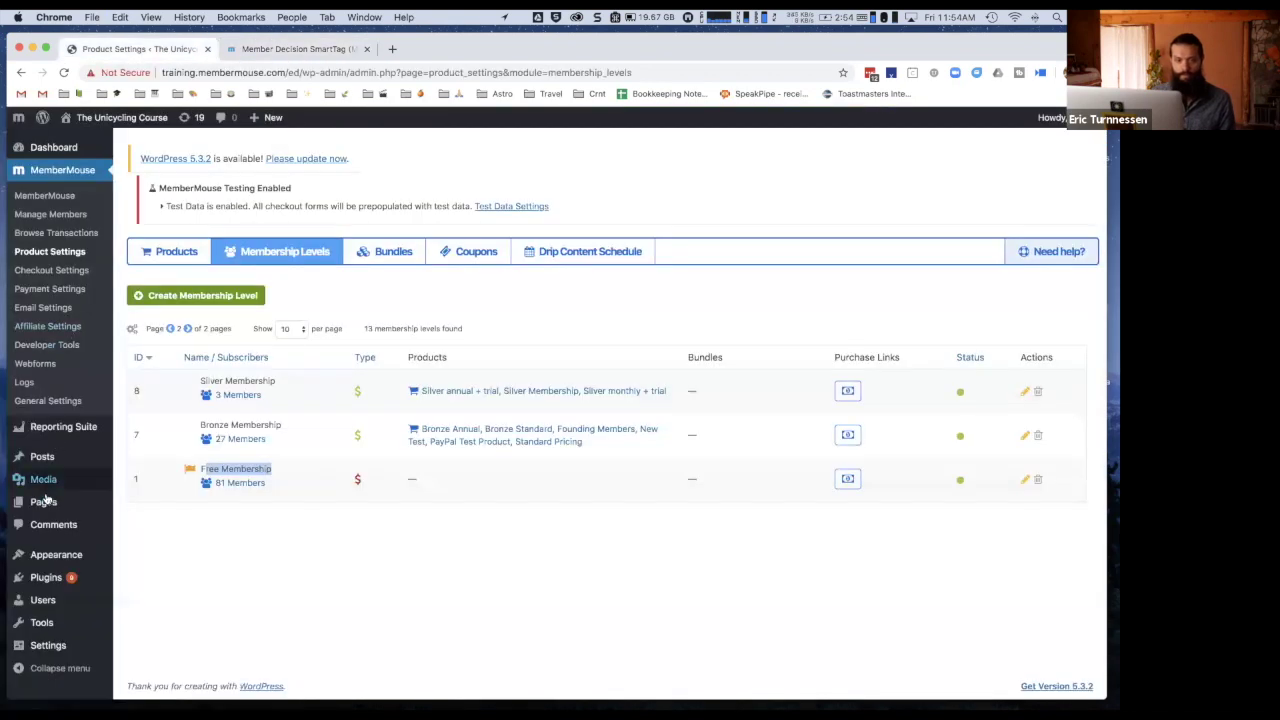
Create a new WordPress page titled 'Member Decision Test'.
mouse_move(48, 502)
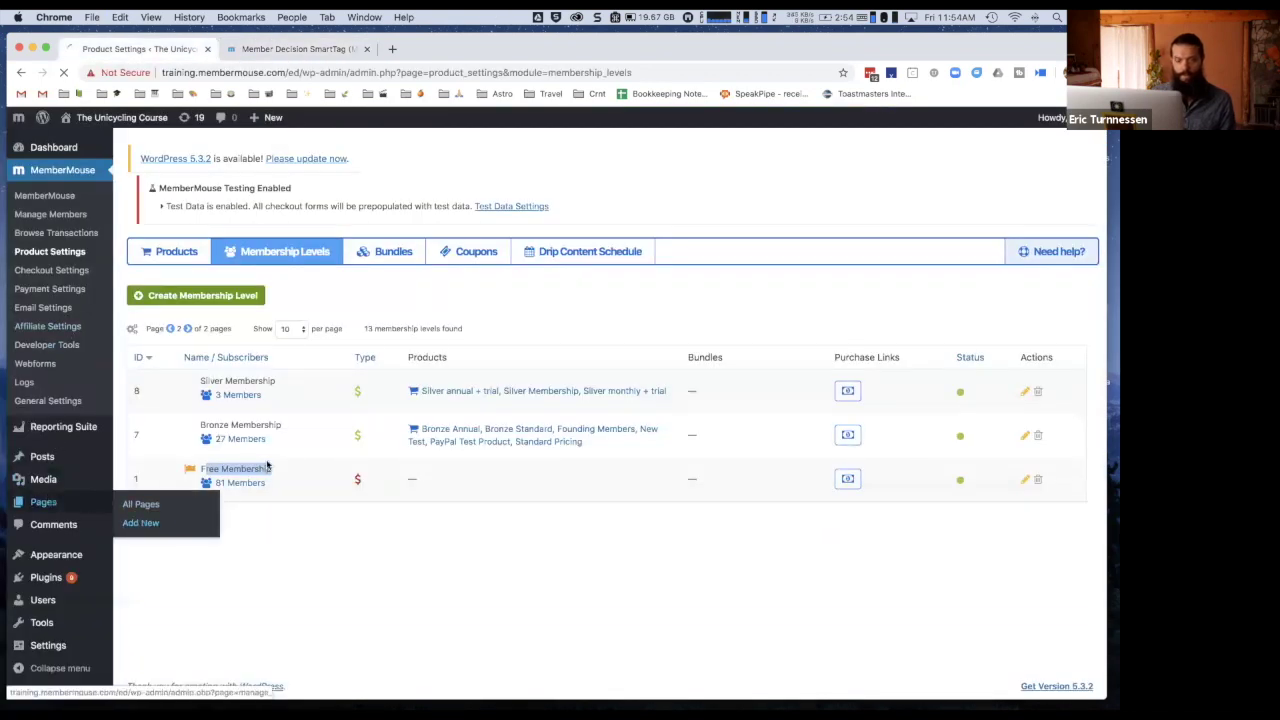
left_click(141, 522)
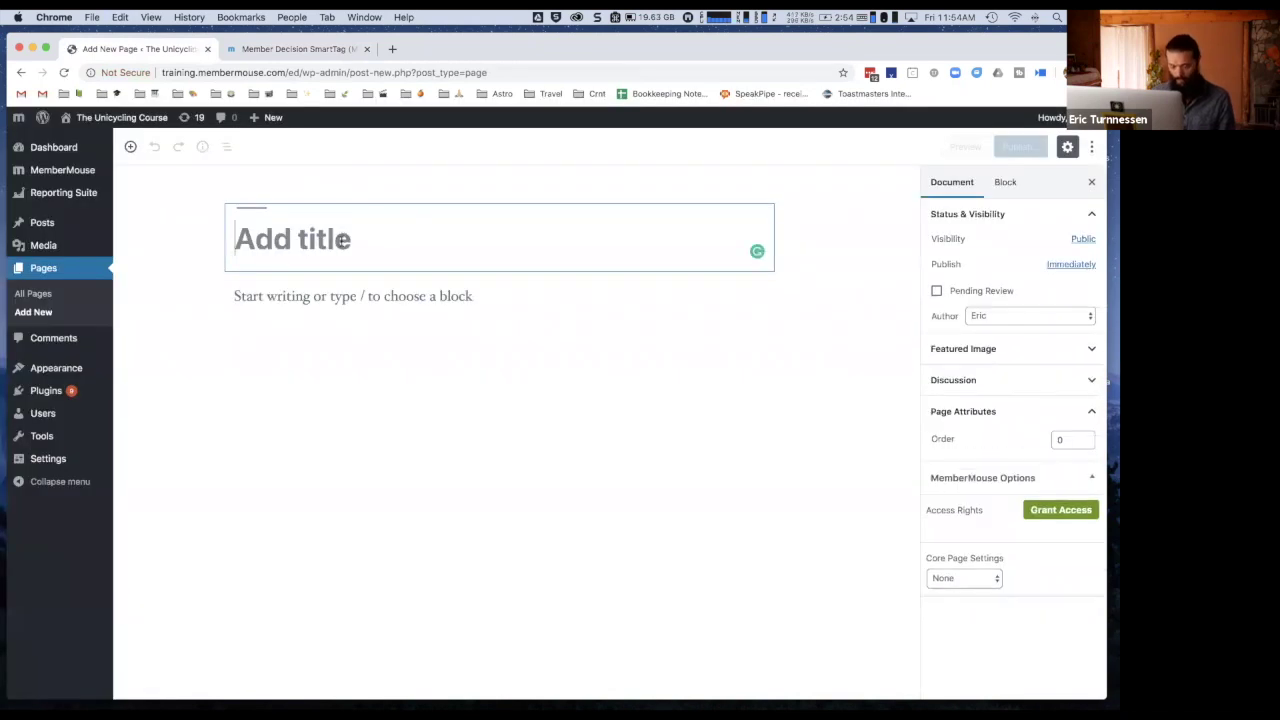
type("Member Decision Test")
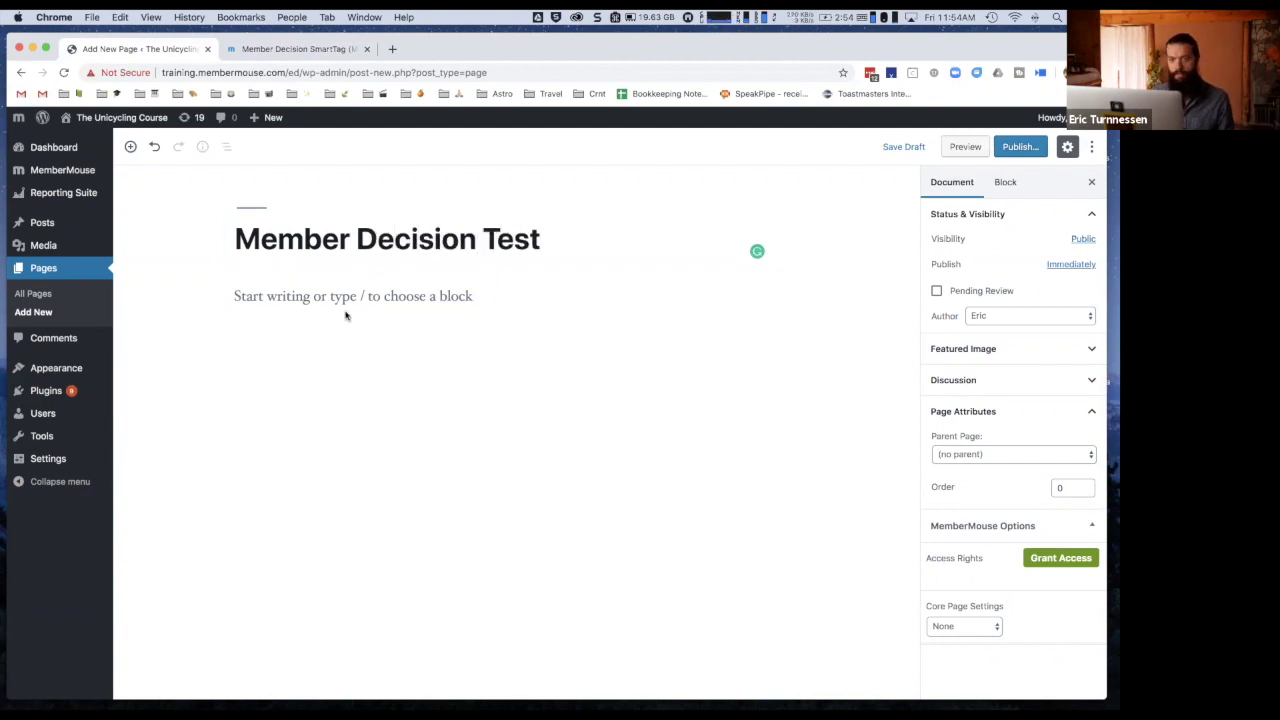
Paste the example shortcode into a Custom HTML block, set isMember='true' and message 'You are logged in.'.
left_click(703, 294)
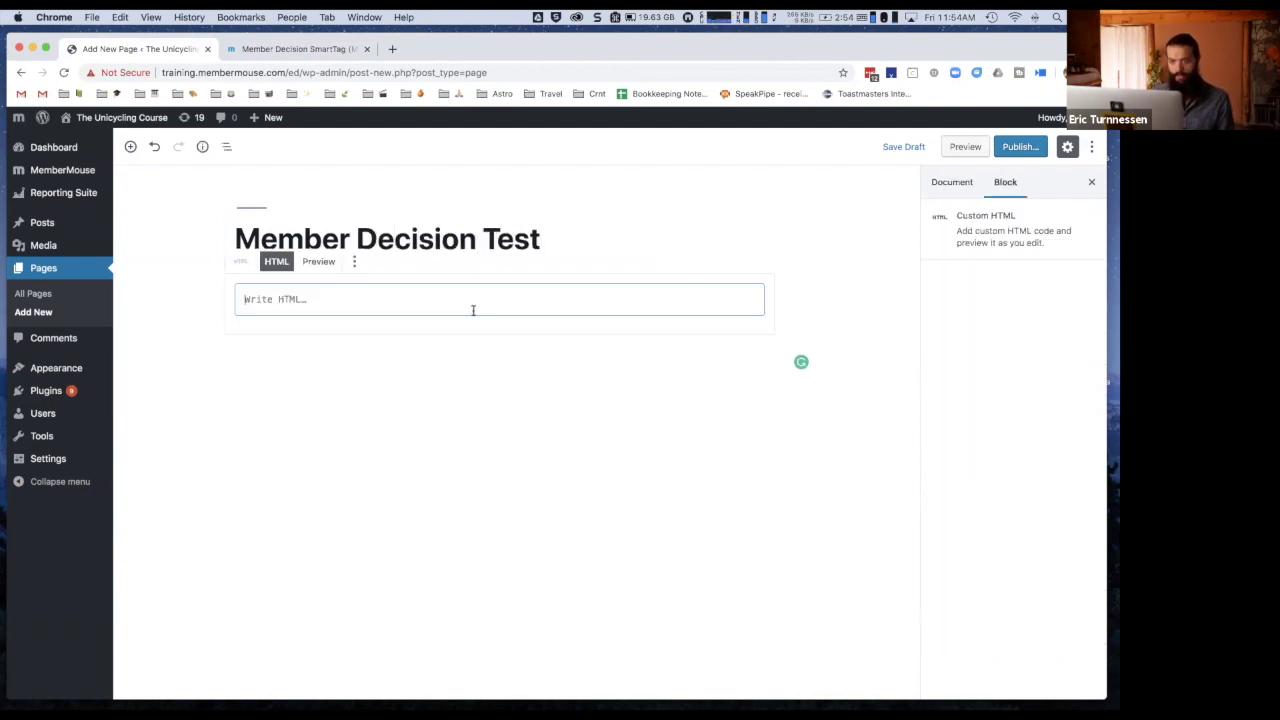
type("[MM_Member_Decision membershipId='1' hasBundle='2|6']  Hi [MM_Member_Data name='firstName']!  This content is directed specifically toward members with a membership level ID of 1 who also have an bundle ID of either 2 or 6.  [/MM_Member_Decision]")
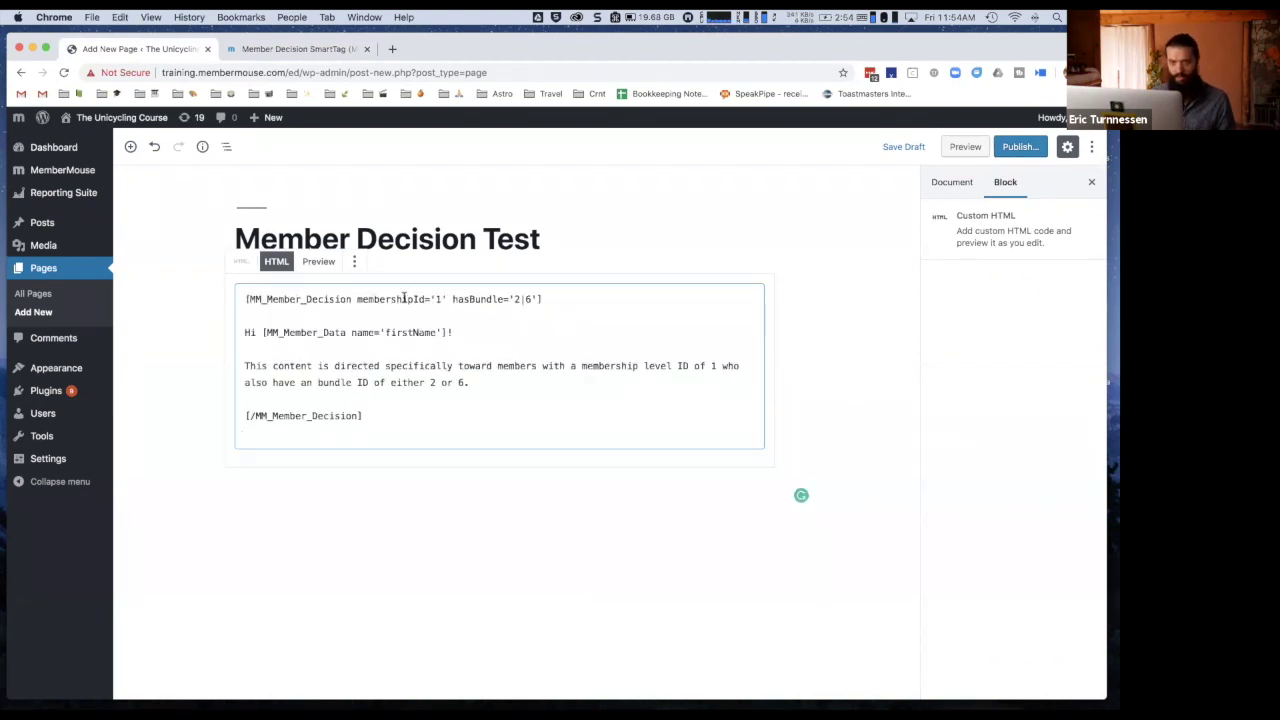
left_click(536, 296, "shift")
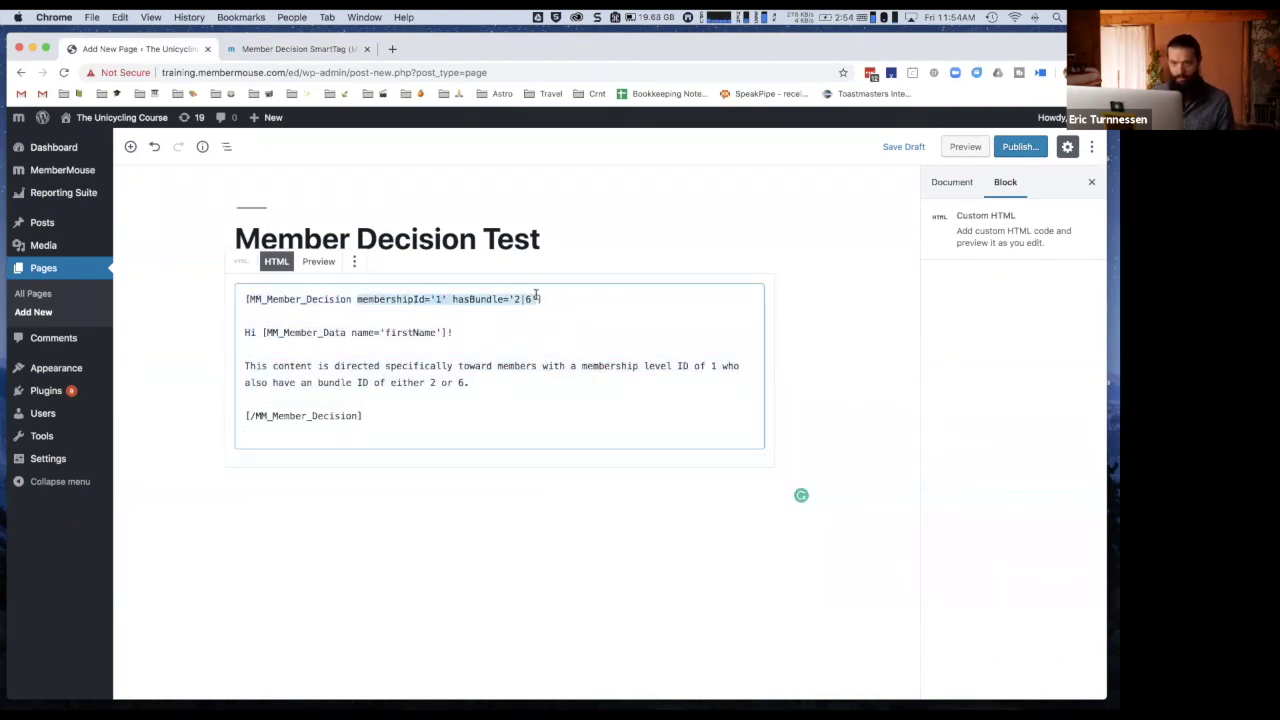
type("isMember")
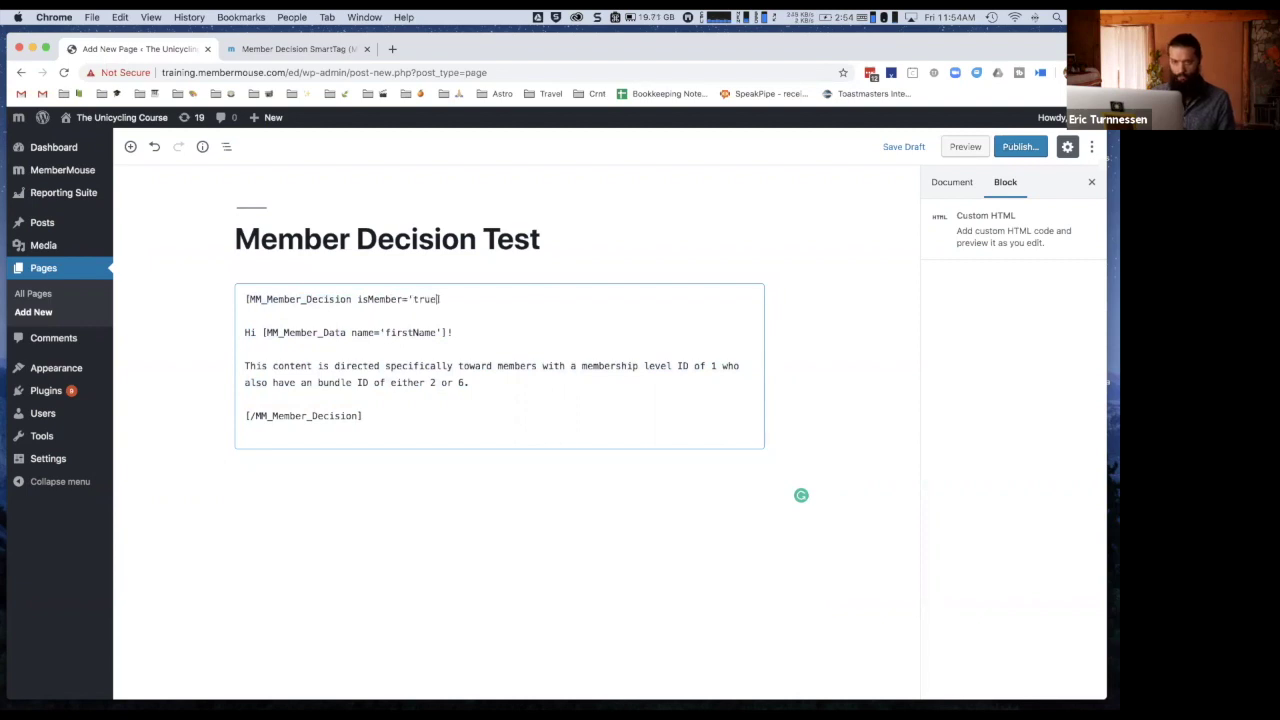
left_click_drag(491, 382, 245, 333)
left_click(244, 332)
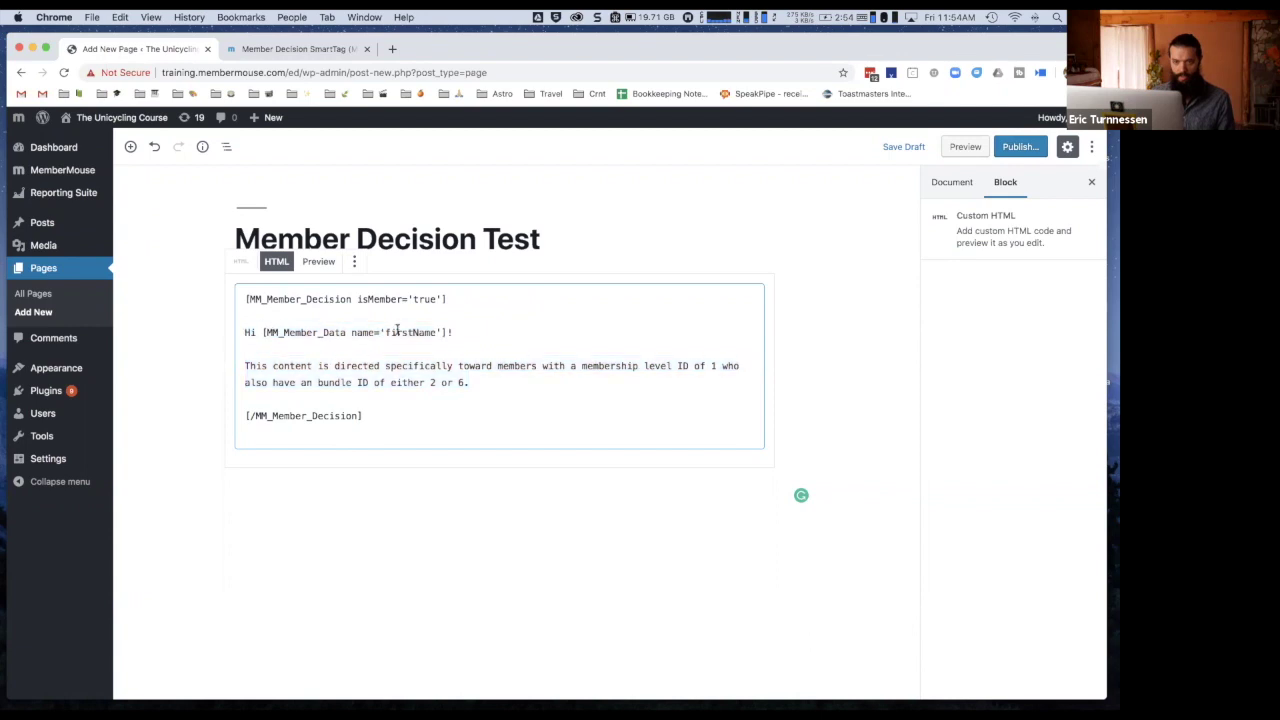
left_click_drag(470, 383, 246, 363)
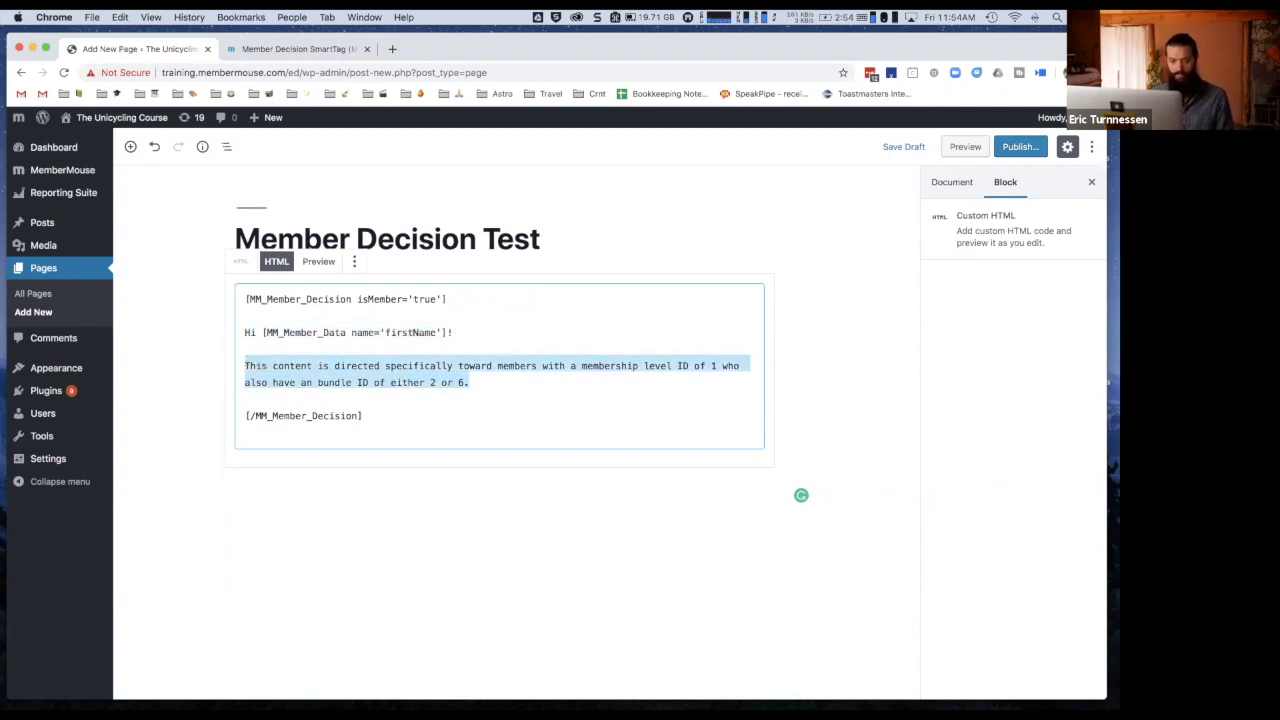
type("YOu are logged in.")
left_click_drag(362, 401, 231, 297)
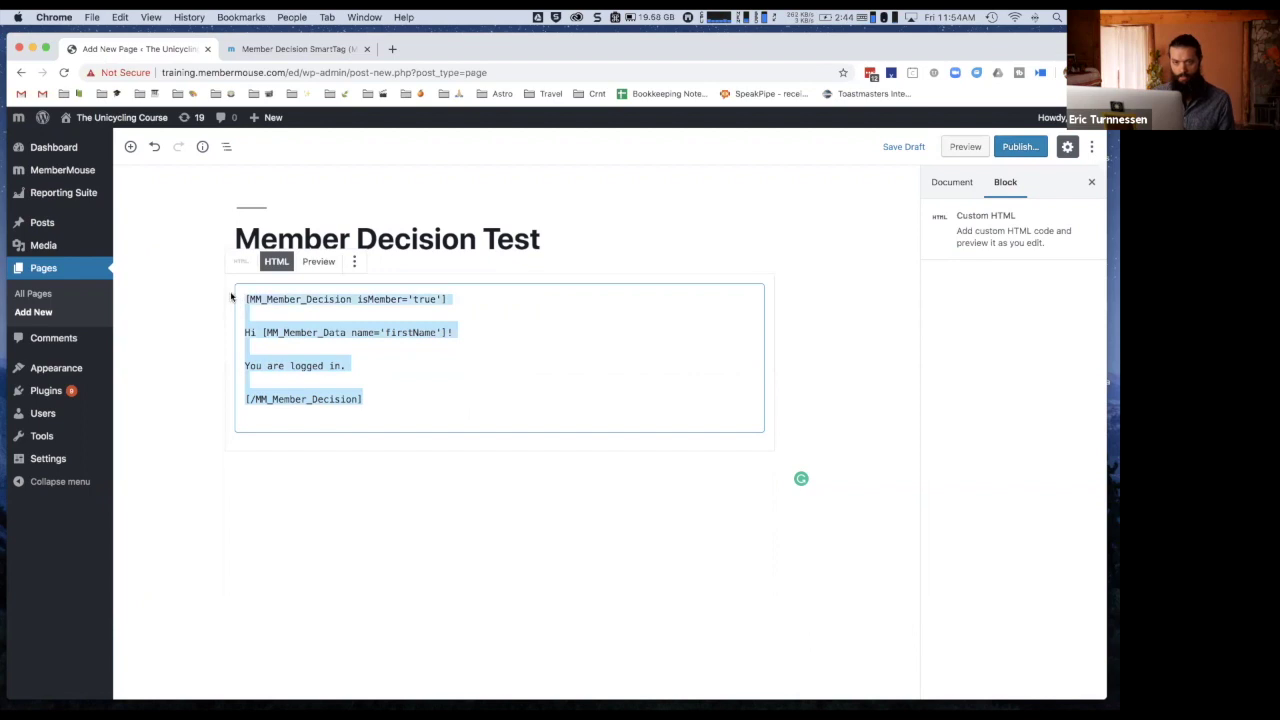
Duplicate the block below, change it to isMember='false' and make it say "You're not a member.".
key("ctrl+c")
left_click(372, 401)
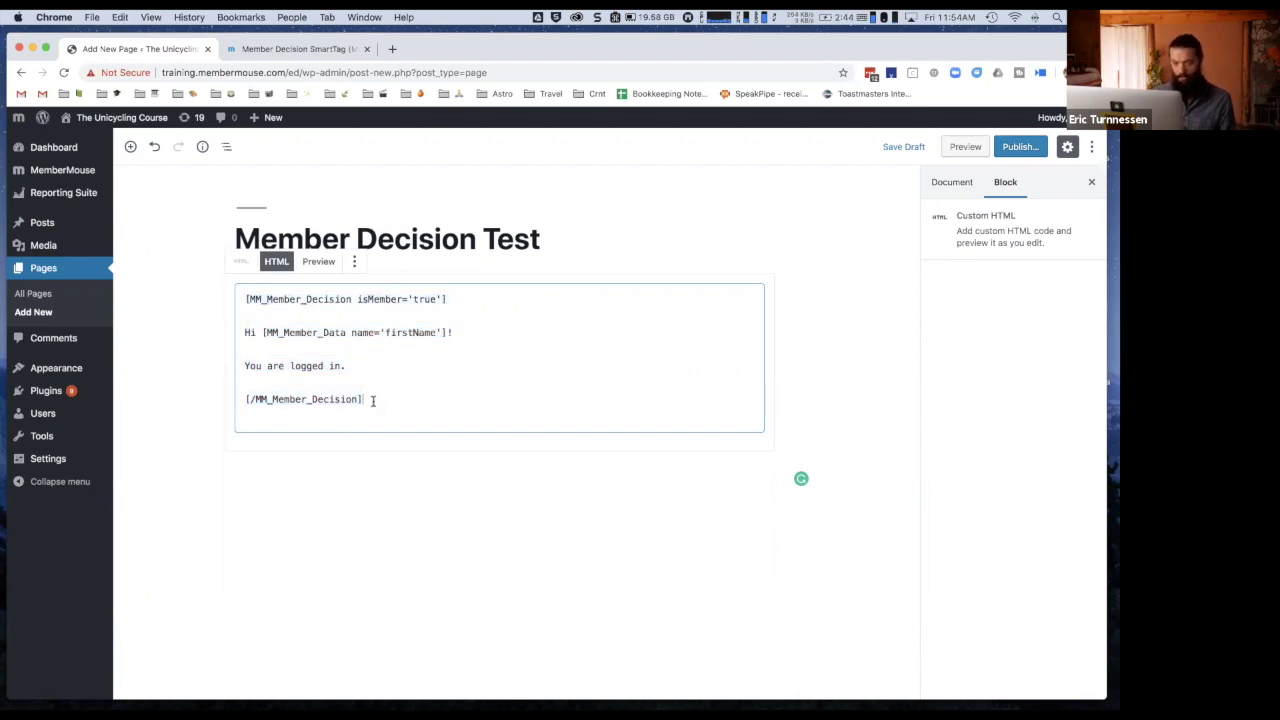
key("Return")
key("ctrl+v")
double_click(422, 433)
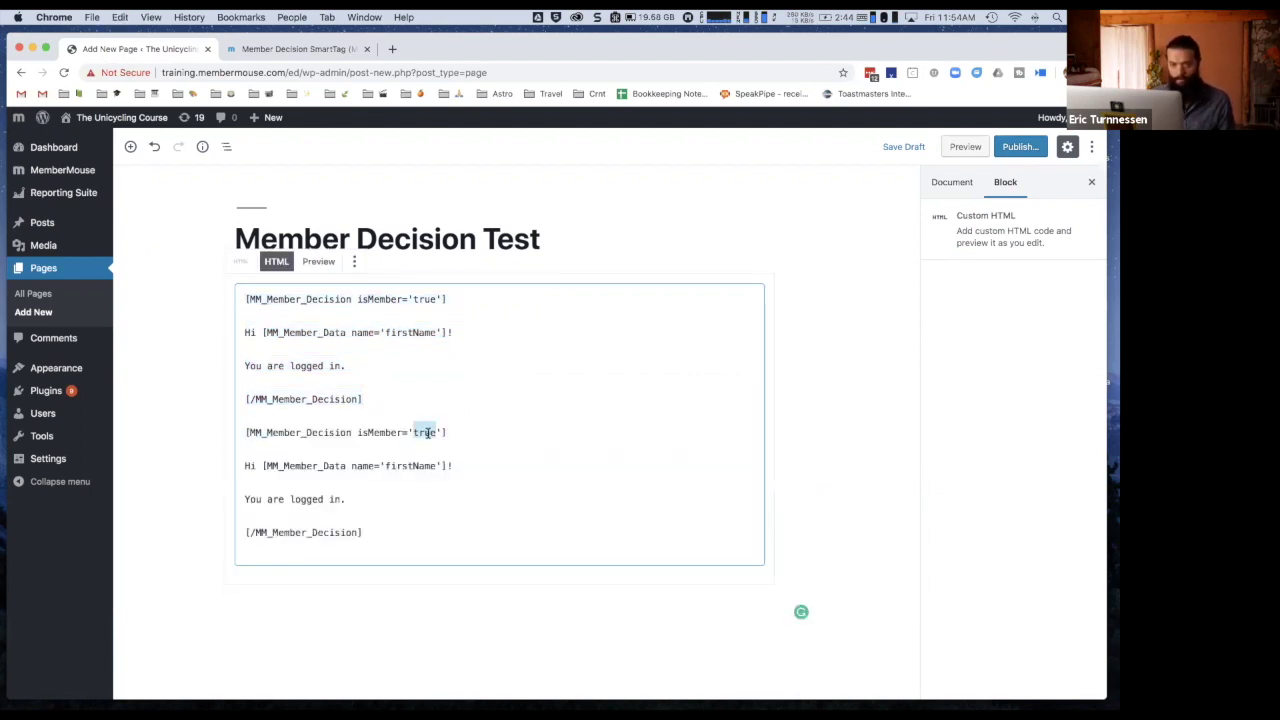
type("fals")
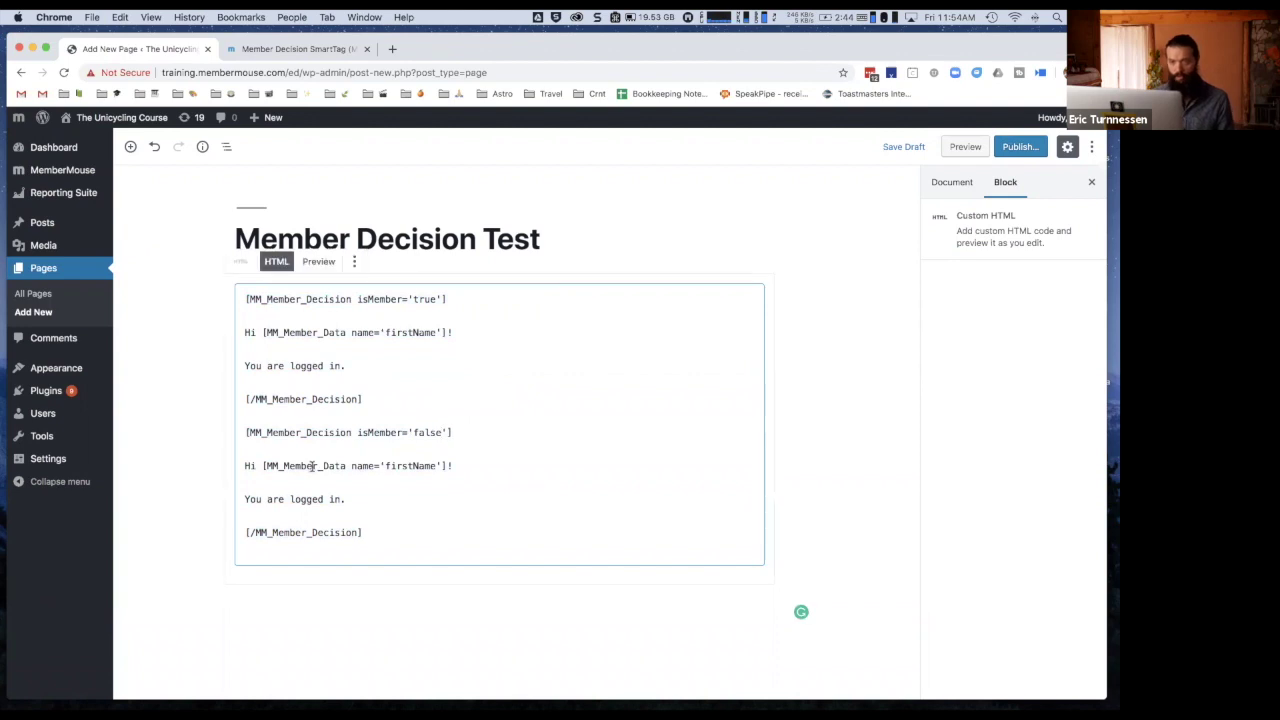
left_click_drag(342, 498, 243, 465)
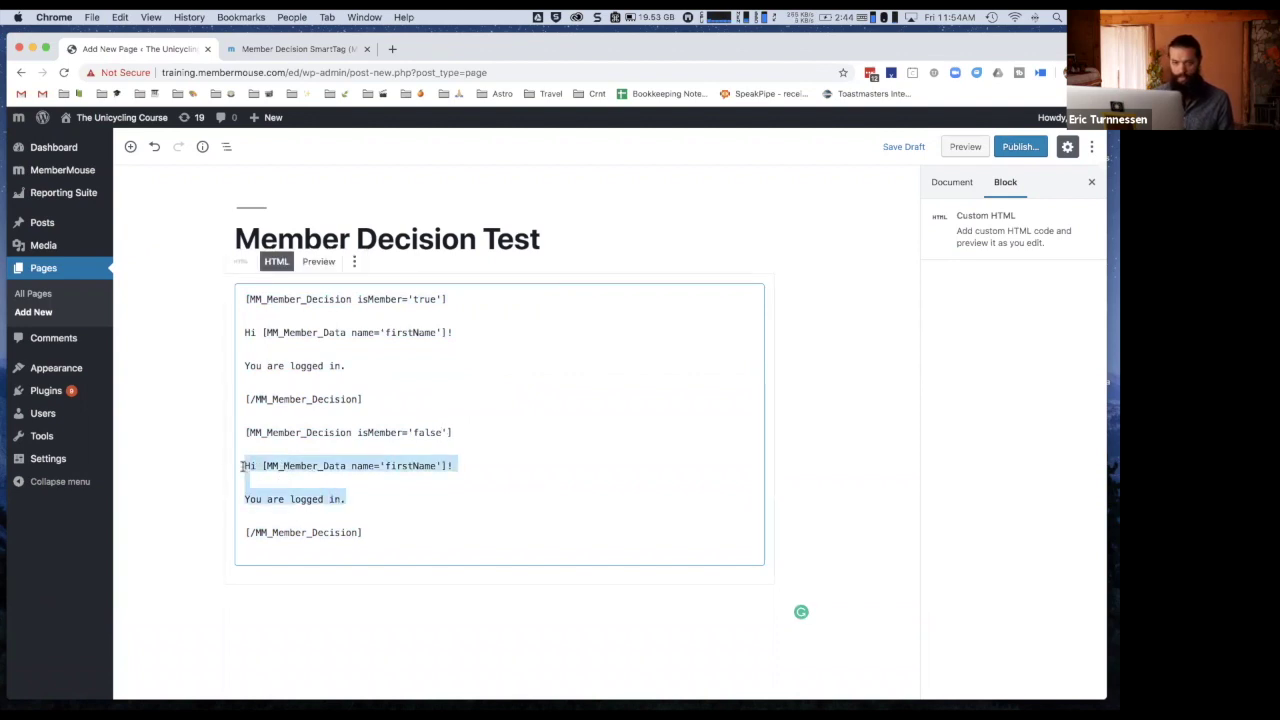
type("You're not a member.")
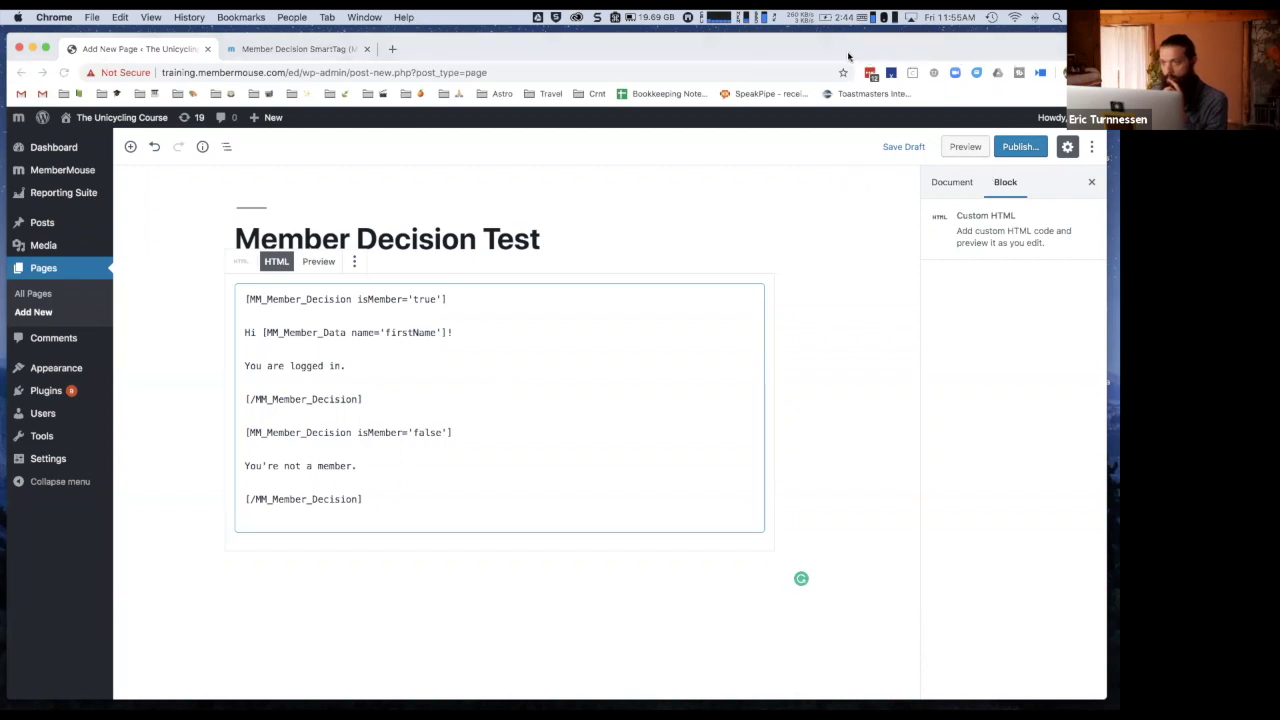
Publish the Member Decision Test page and load its copied link in a new tab.
left_click(1034, 147)
left_click(1034, 147)
left_click(1009, 252)
left_click(1050, 285)
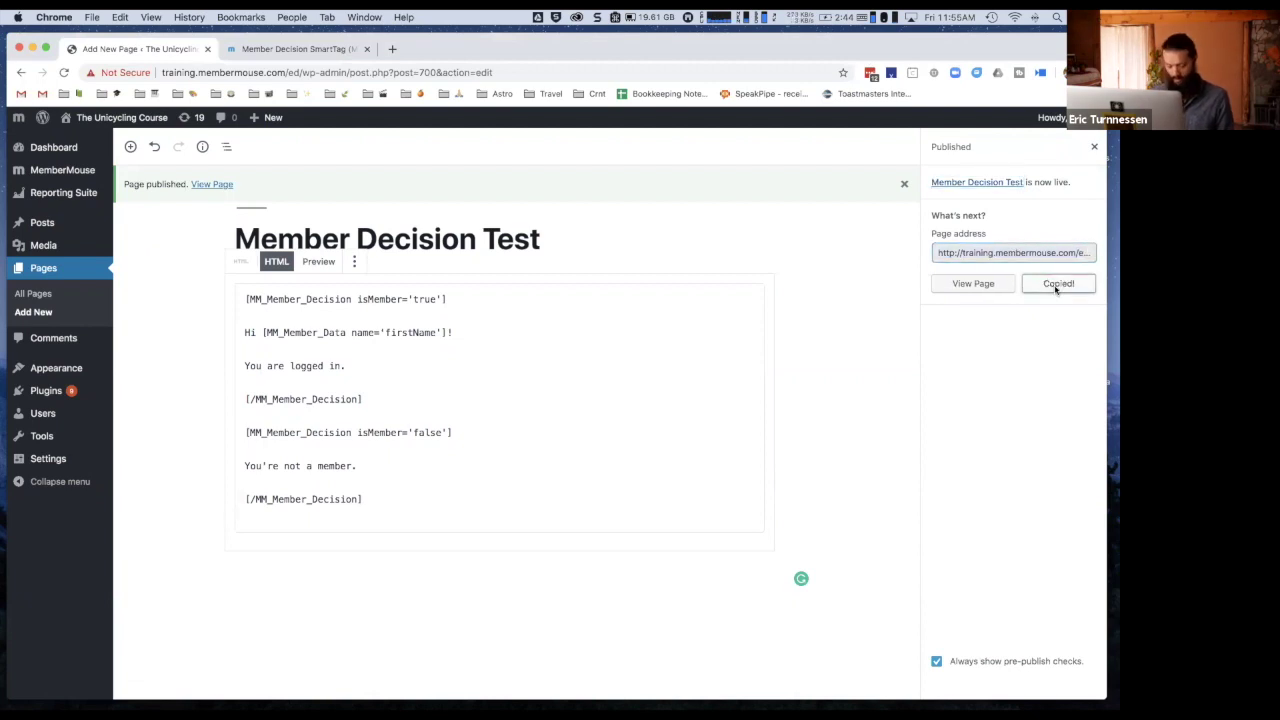
key("super+t")
key("super+v")
key("Return")
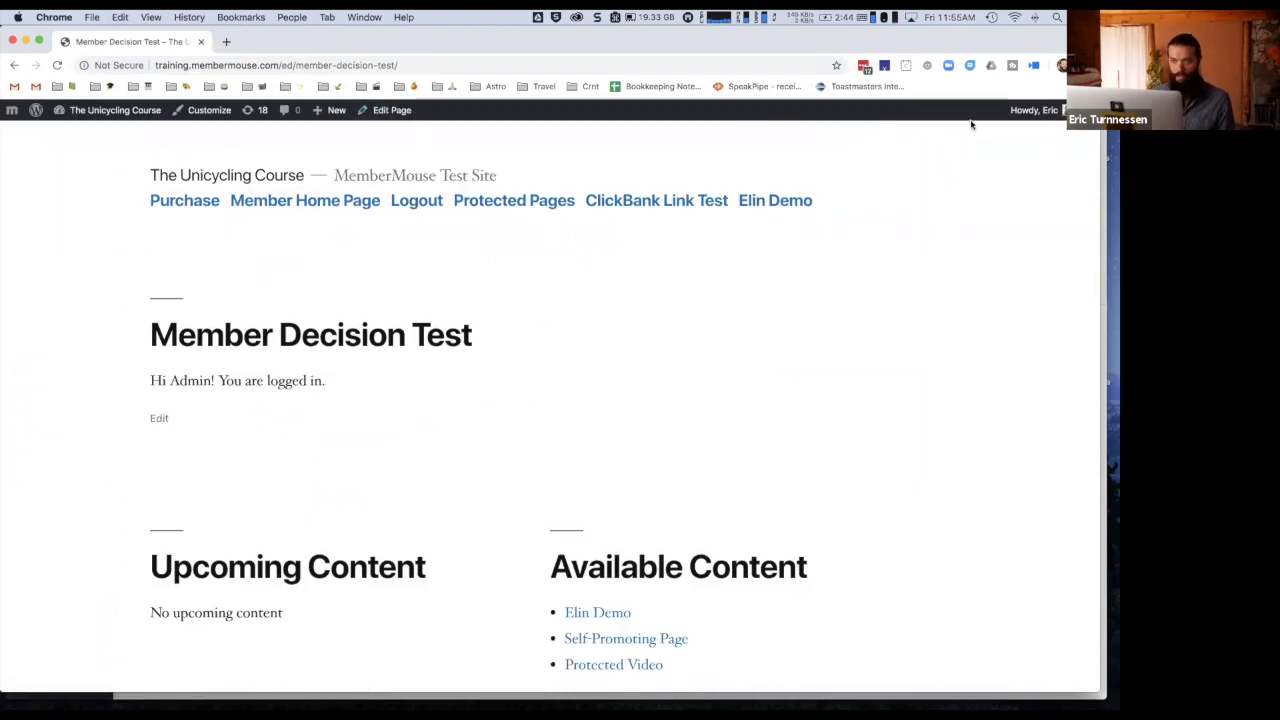
Load the page in a private window and confirm it shows "You're not a member.".
key("super+w")
key("super+shift+n")
key("super+v")
key("Return")
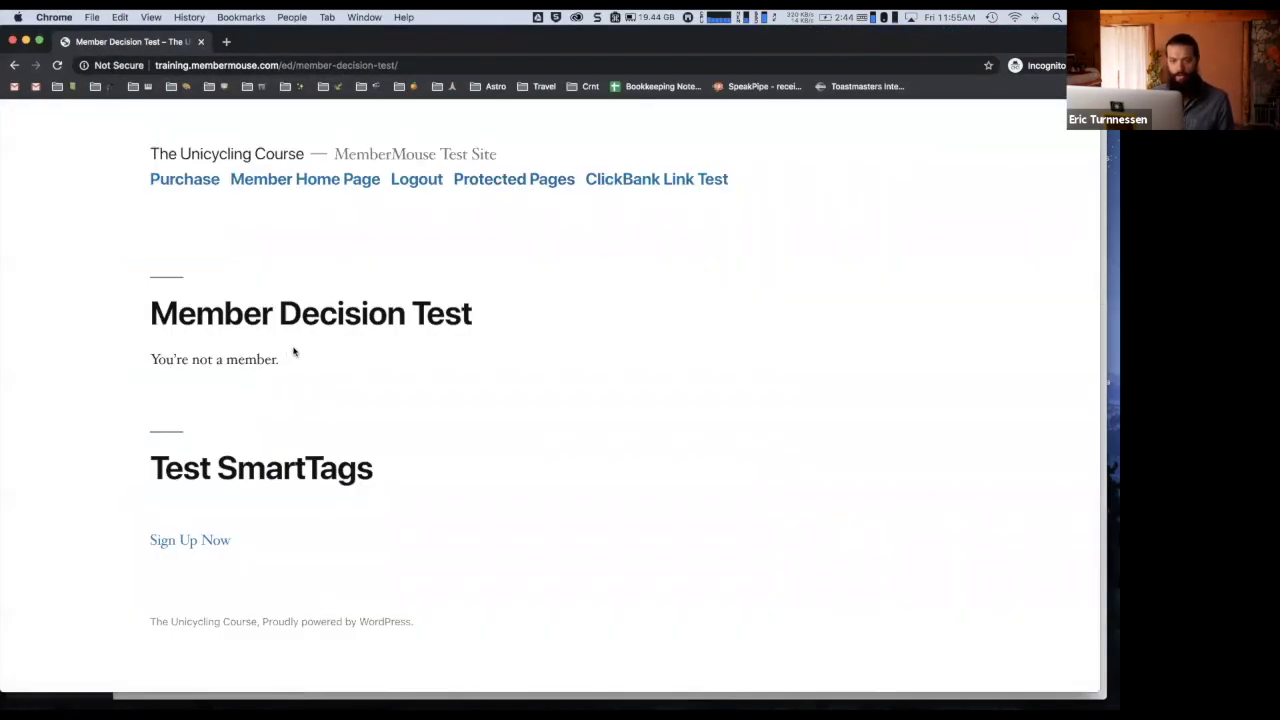
left_click_drag(286, 358, 152, 354)
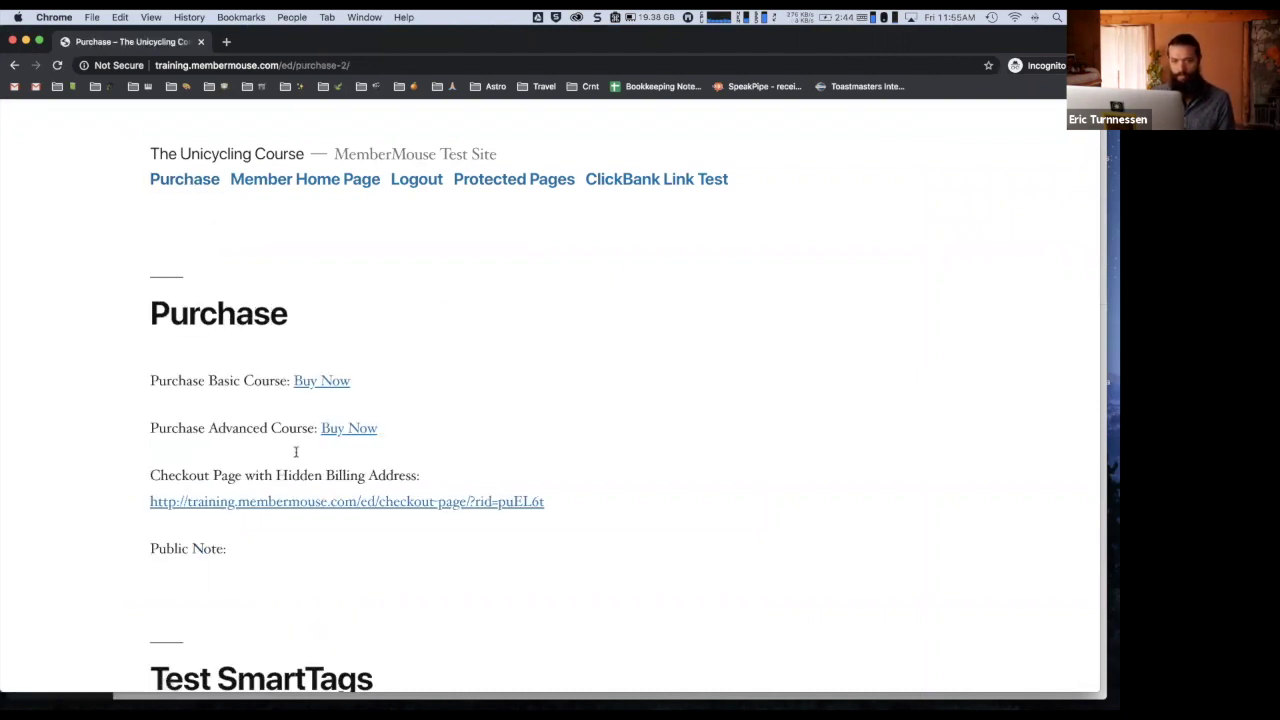
Submit a Basic Course checkout order, then enter the Member Decision Test address.
left_click(324, 390)
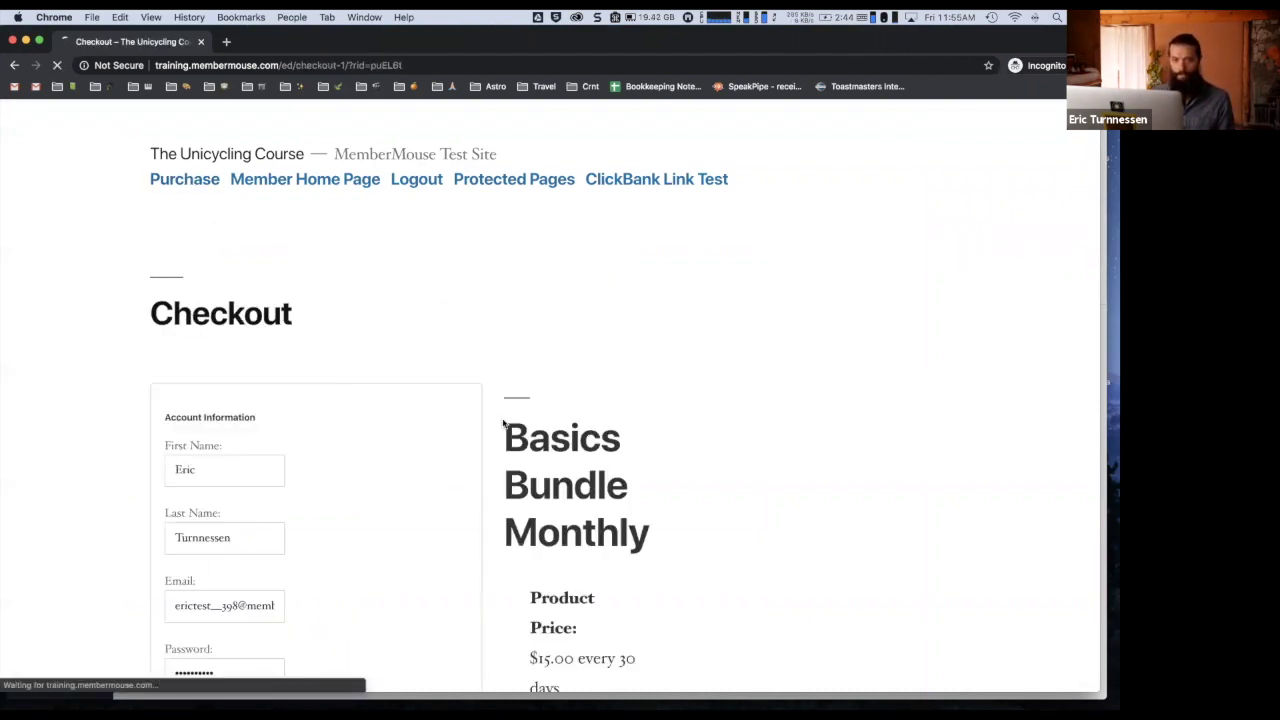
scroll(600, 480, "down", 5)
left_click(582, 536)
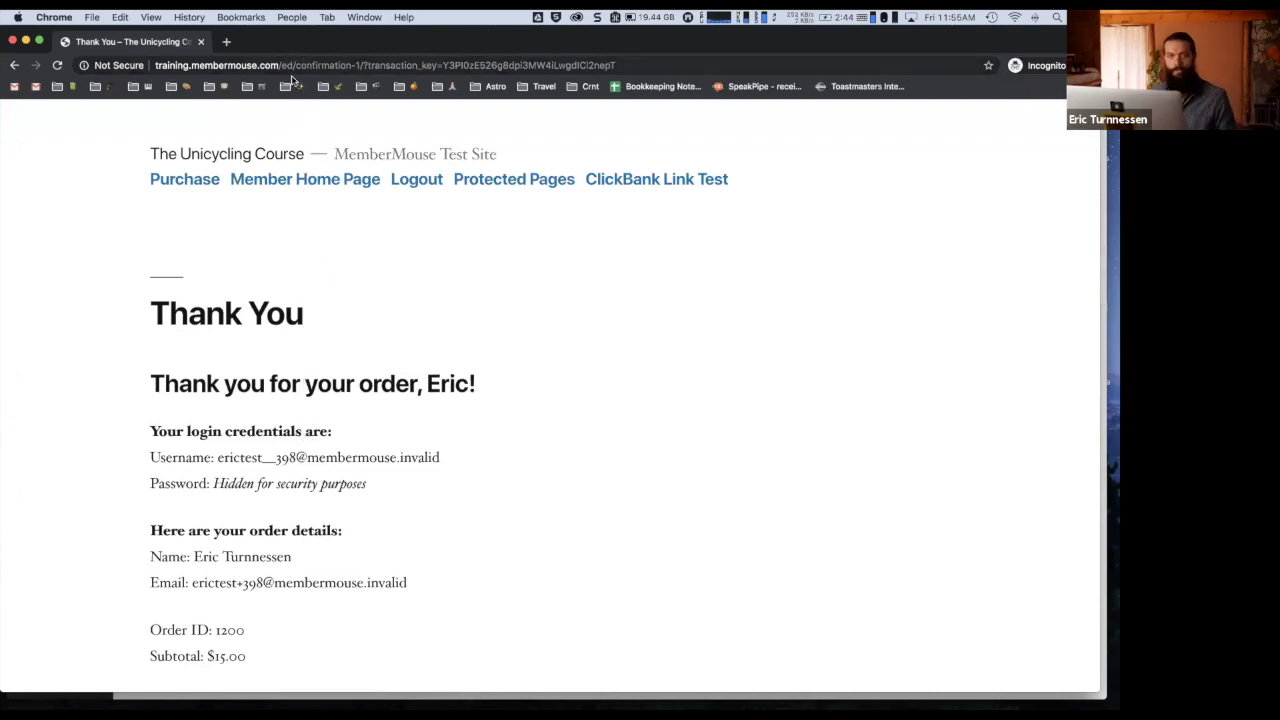
key("super+l")
key("super+v")
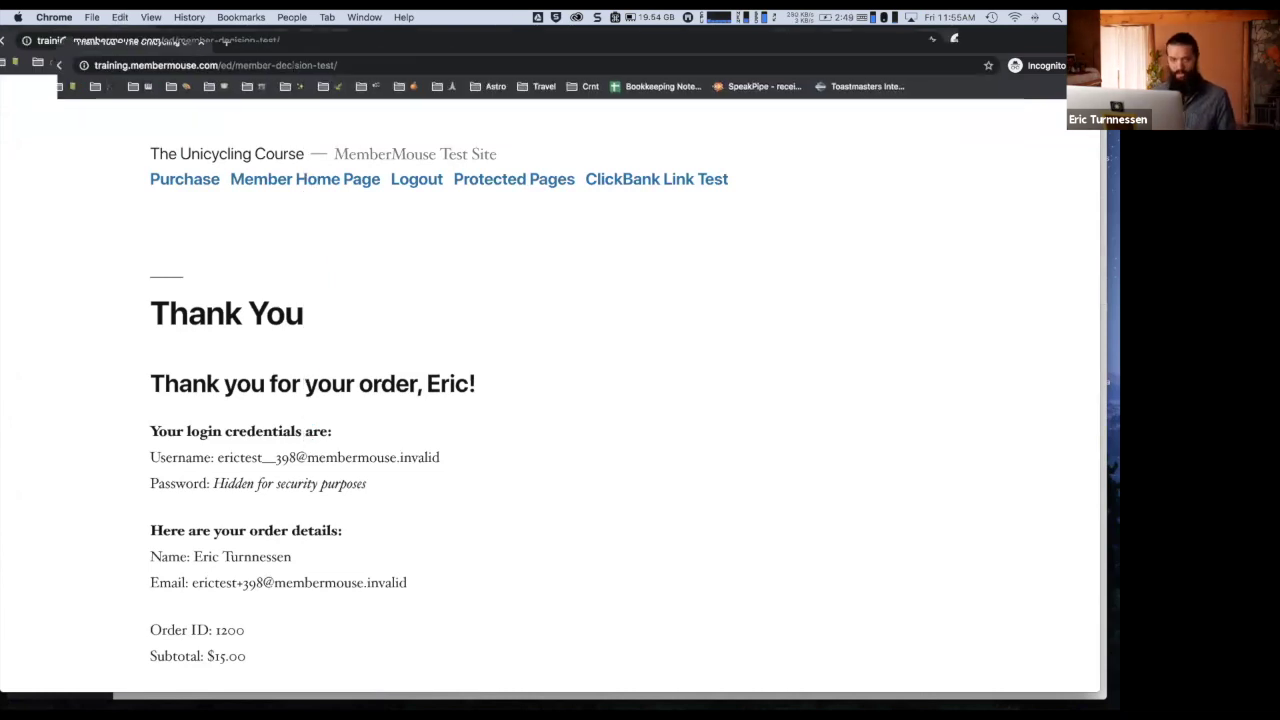
Load Member Decision Test as the new member, confirm "You are logged in.", and return to the editor.
key("Return")
left_click_drag(323, 364, 150, 360)
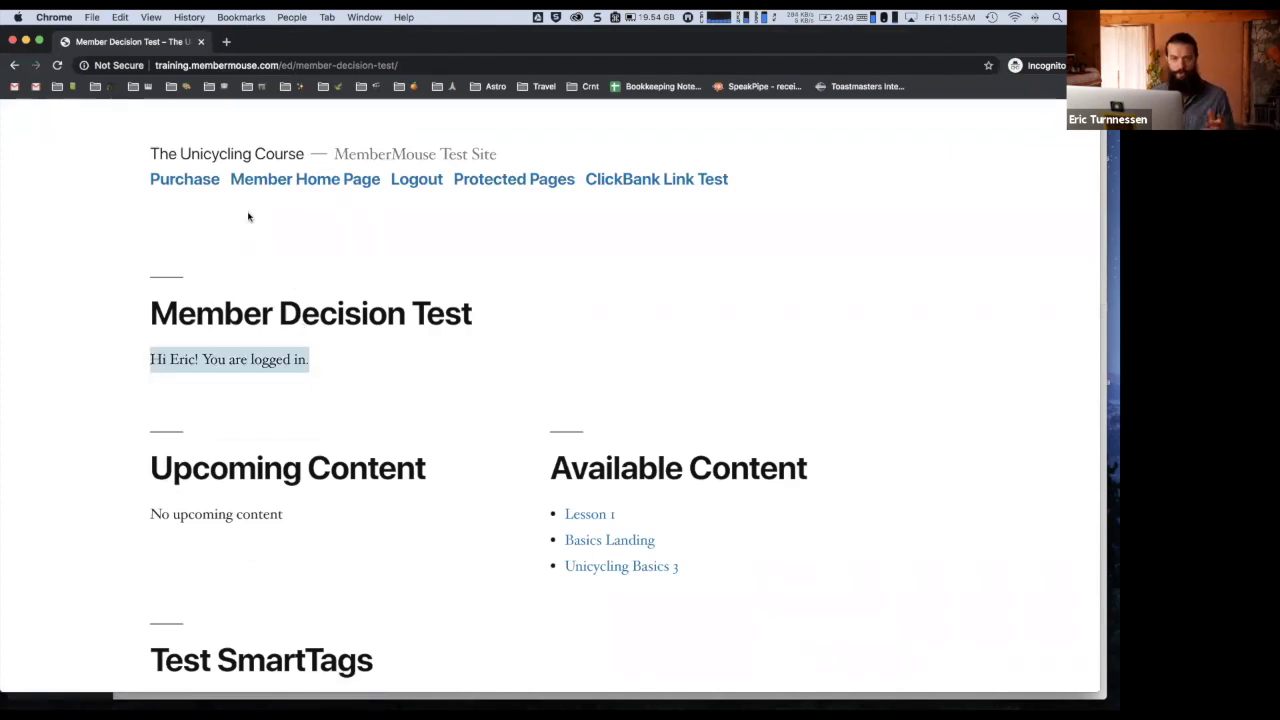
key("super+grave")
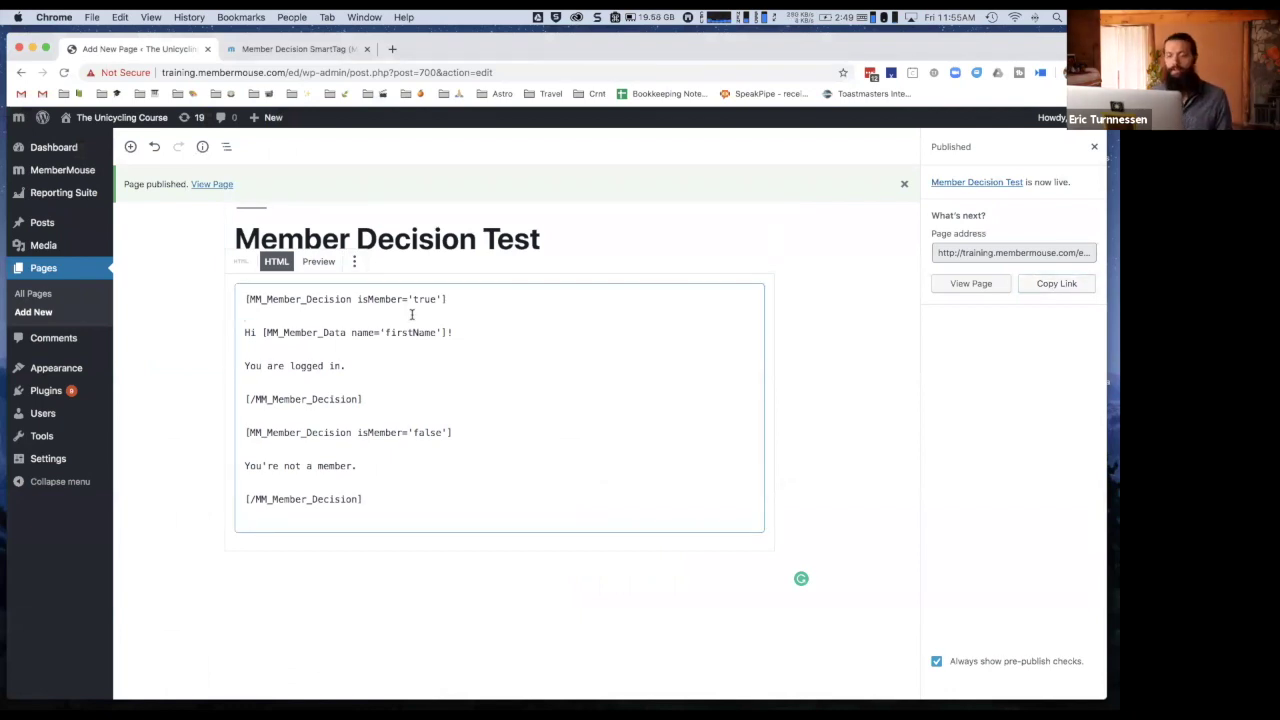
Return to the Member Decision SmartTag article and scroll to the membershipId, daysAsMember and hasBundle attributes.
left_click(305, 49)
scroll(310, 432, "down", 2)
left_click(340, 366)
scroll(343, 370, "up", 10)
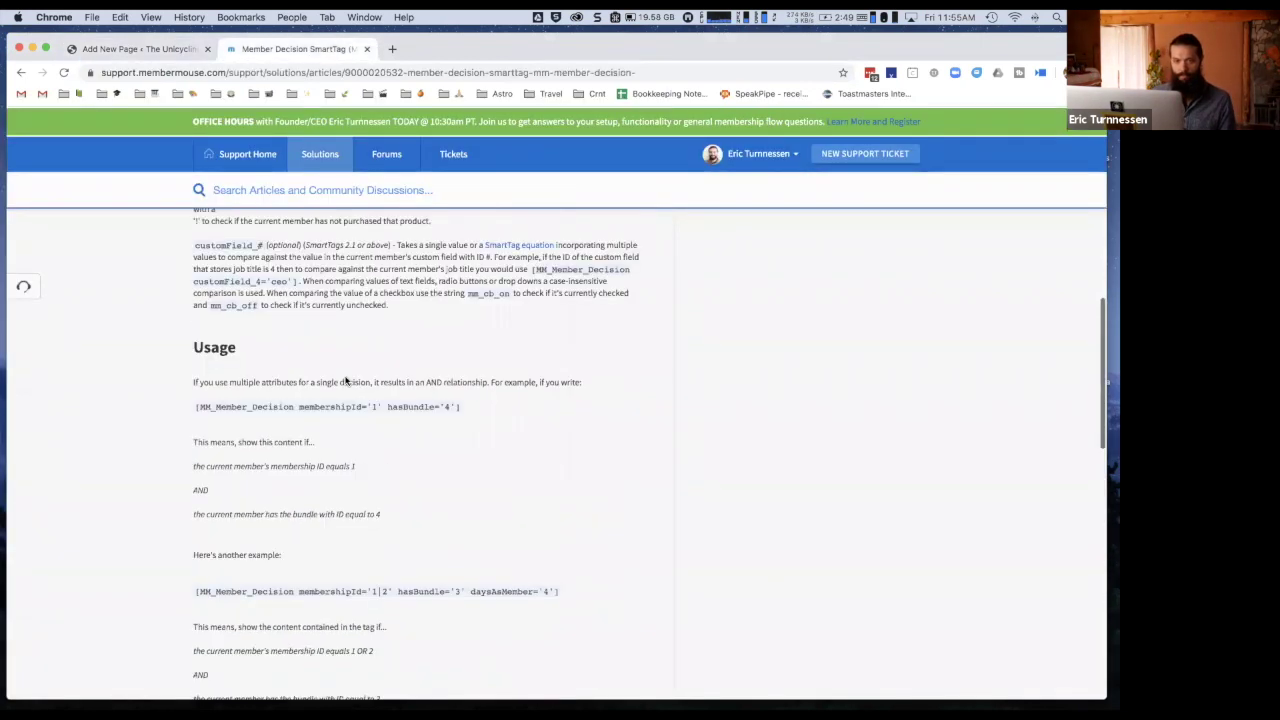
scroll(346, 376, "up", 6)
scroll(346, 376, "down", 2)
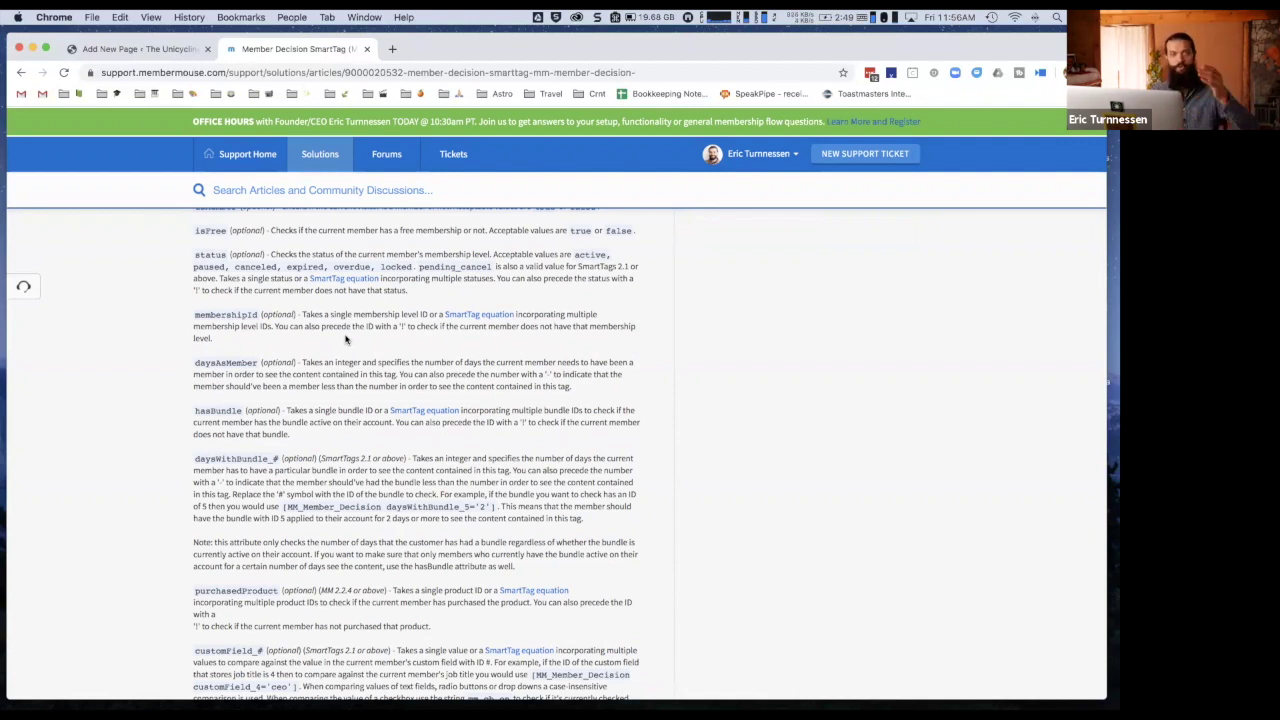
double_click(222, 363)
left_click(223, 363)
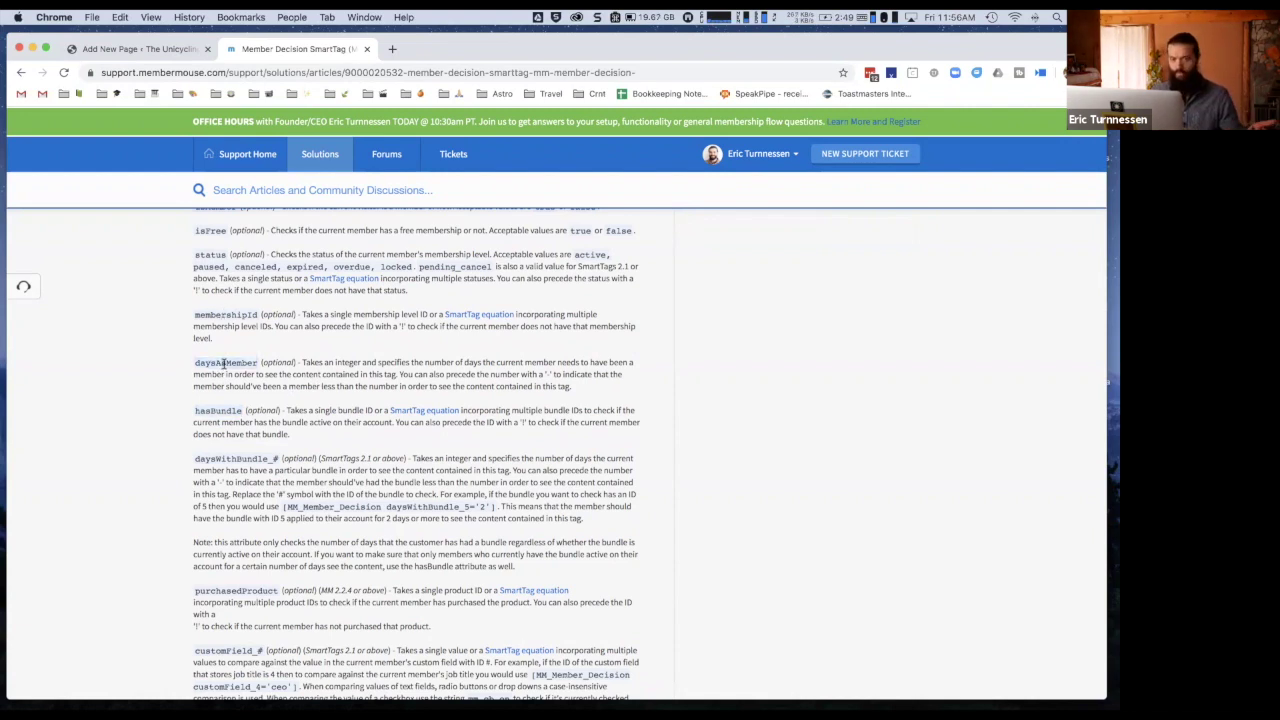
left_click_drag(252, 363, 213, 364)
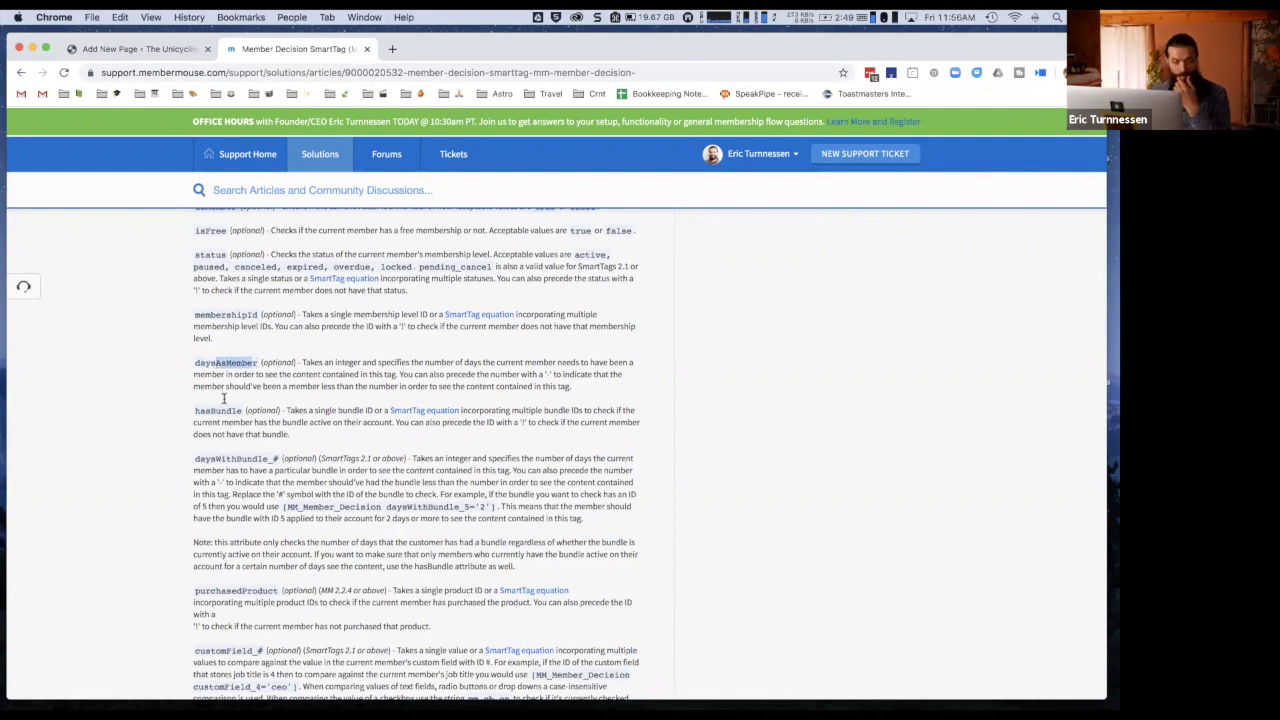
double_click(222, 411)
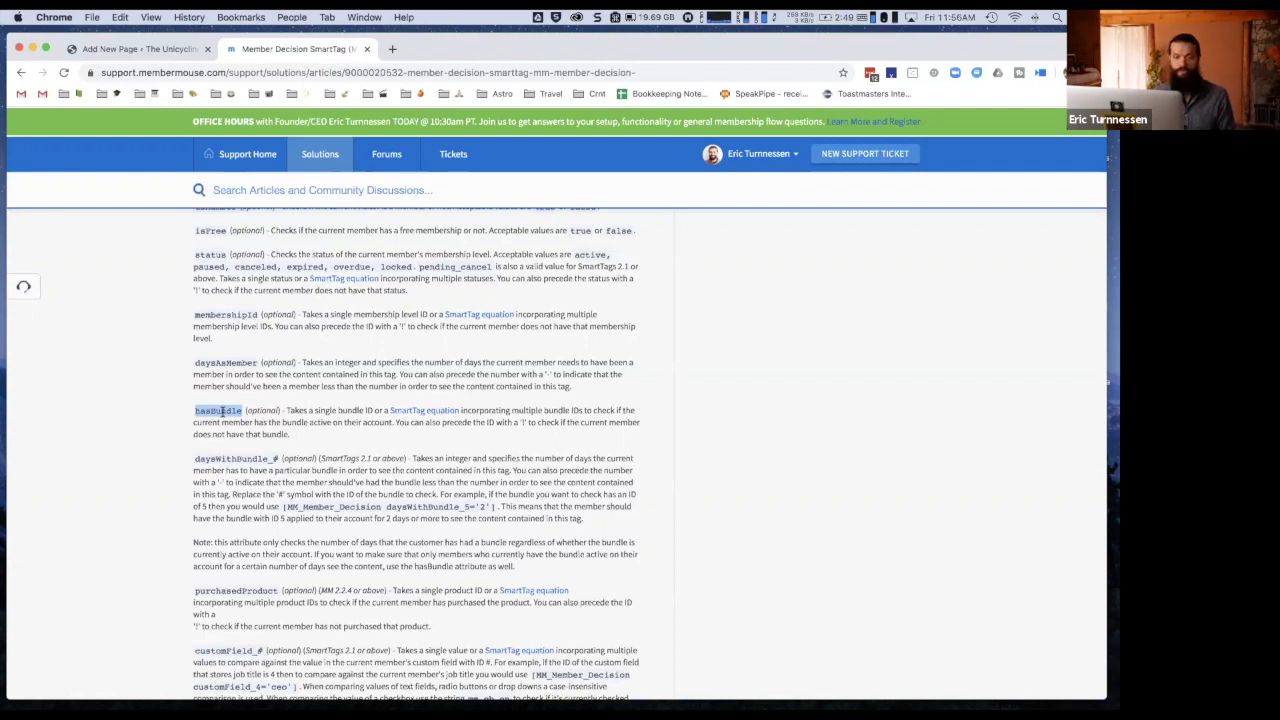
scroll(270, 460, "down", 3)
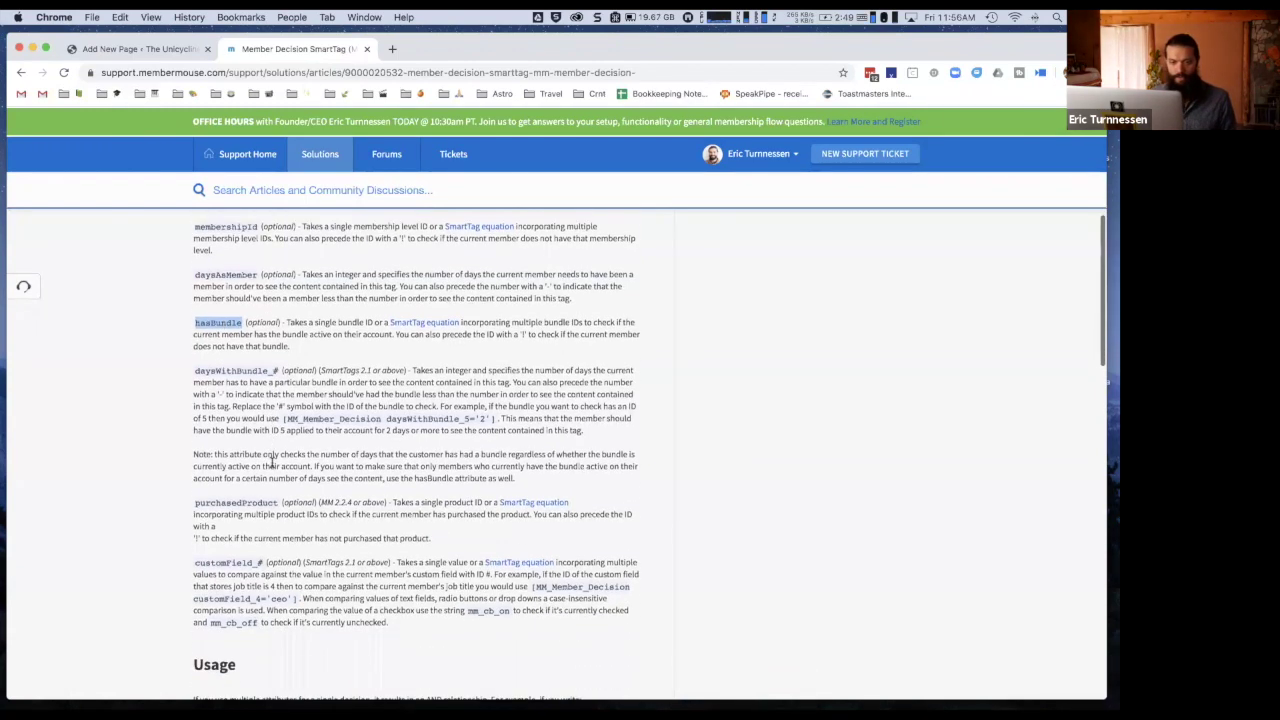
scroll(250, 566, "down", 2)
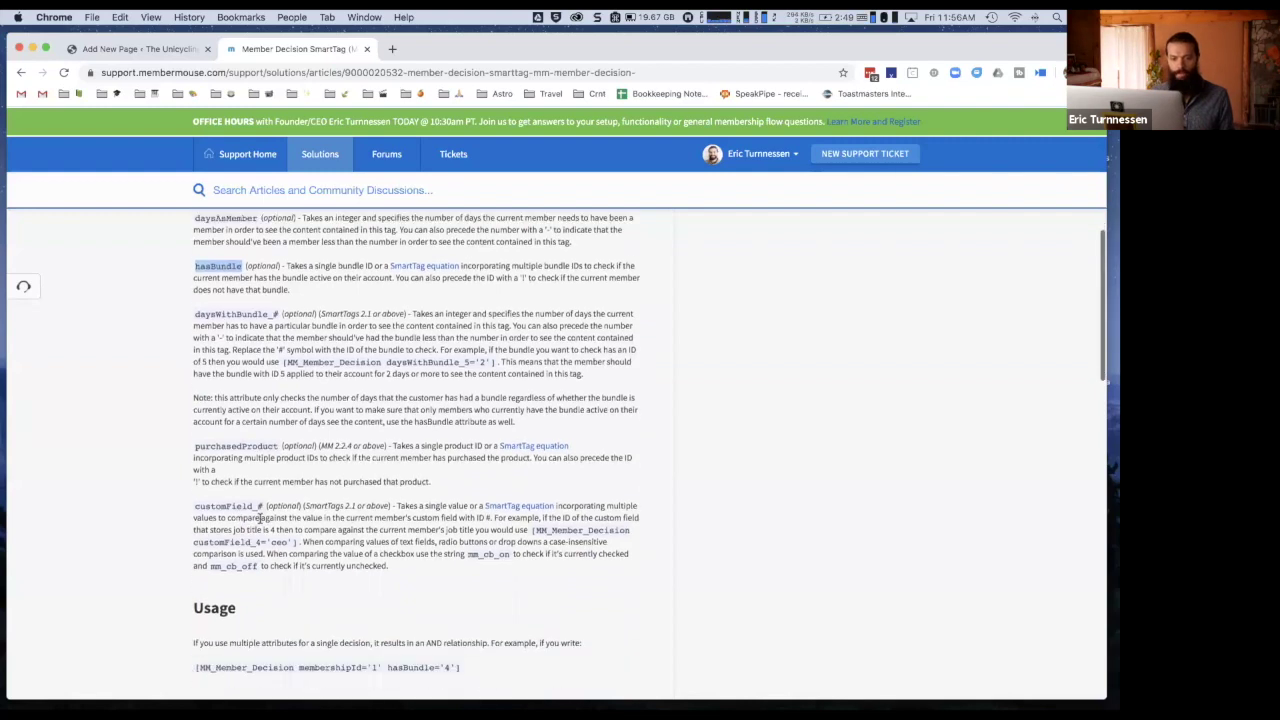
scroll(260, 518, "up", 1)
left_click_drag(262, 508, 196, 505)
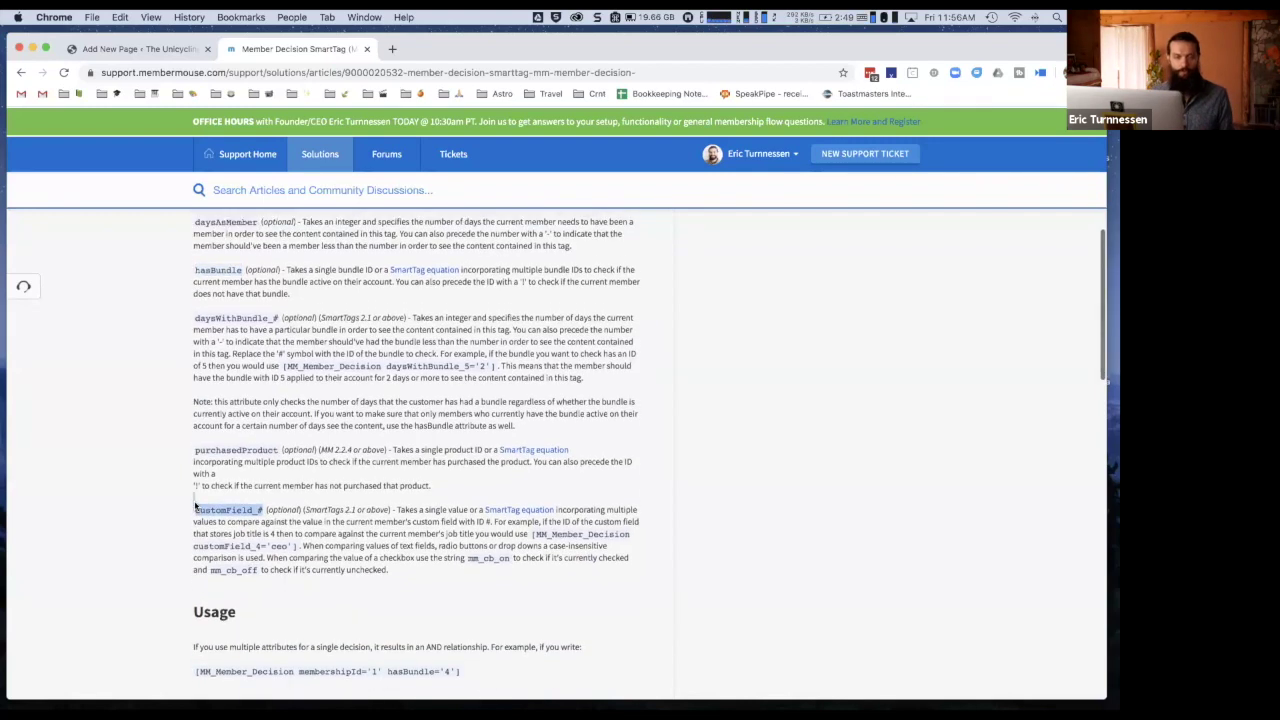
left_click_drag(196, 506, 194, 507)
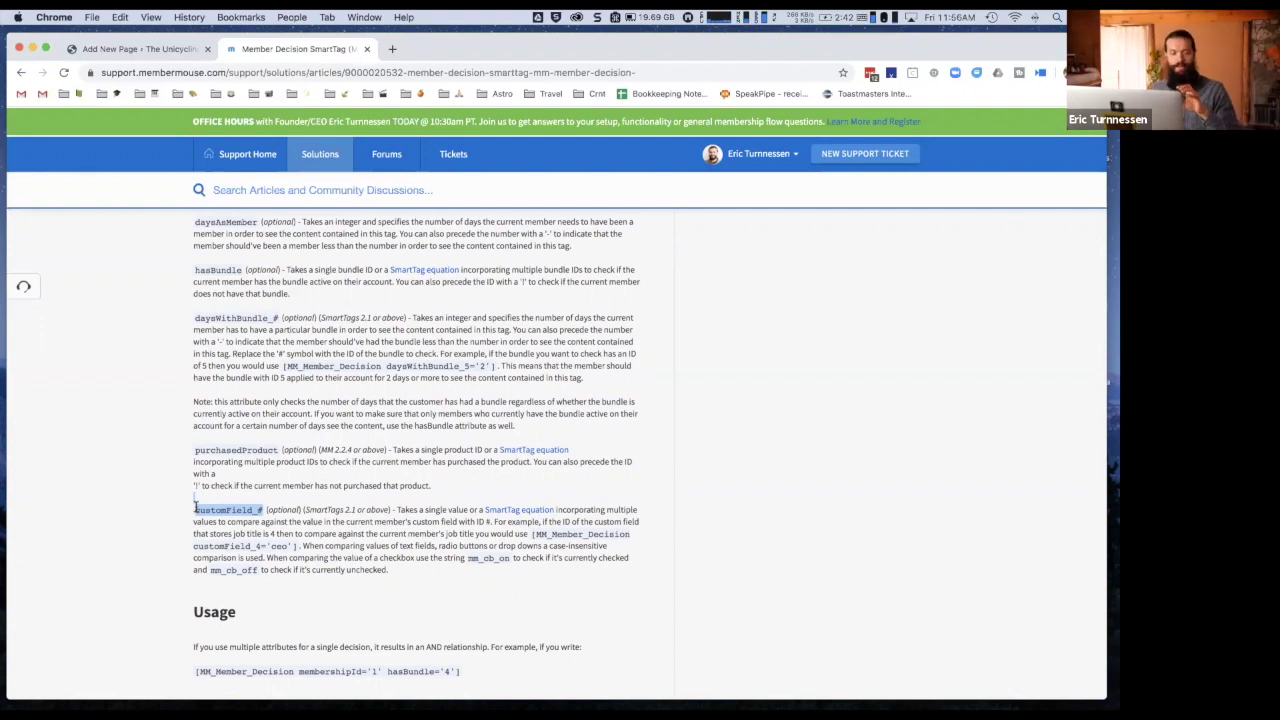
left_click(197, 507)
scroll(233, 489, "up", 5)
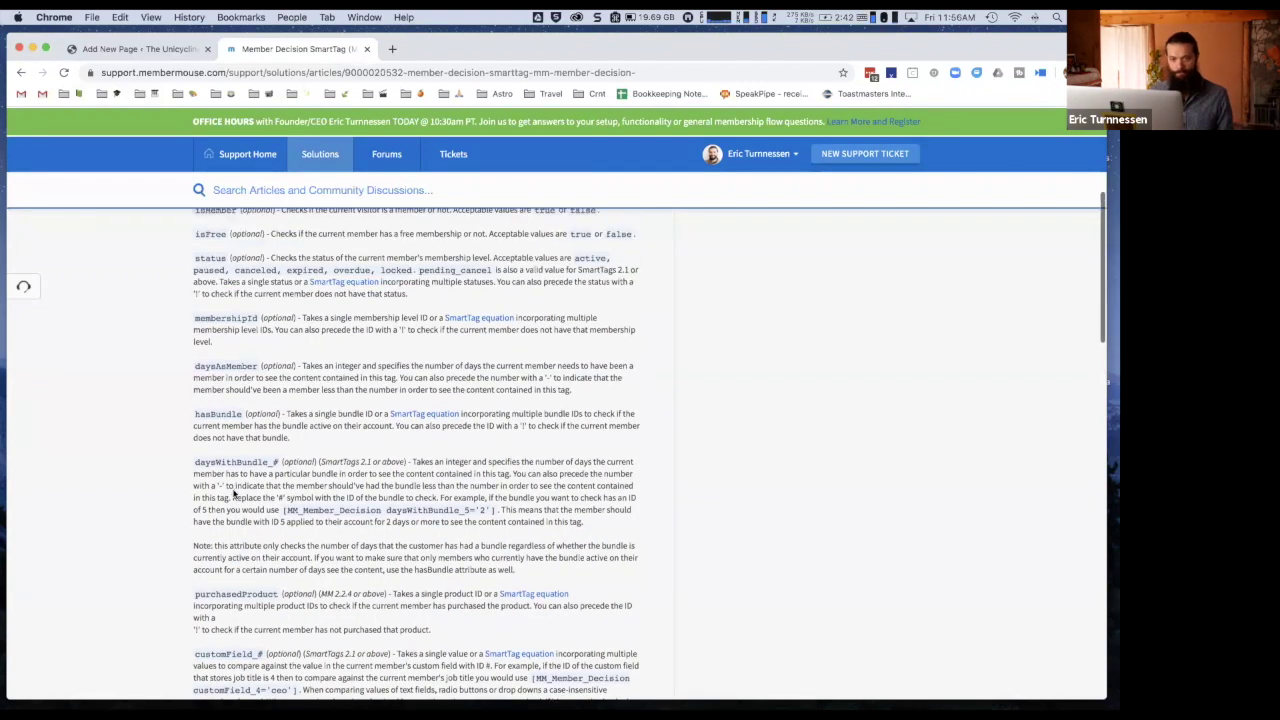